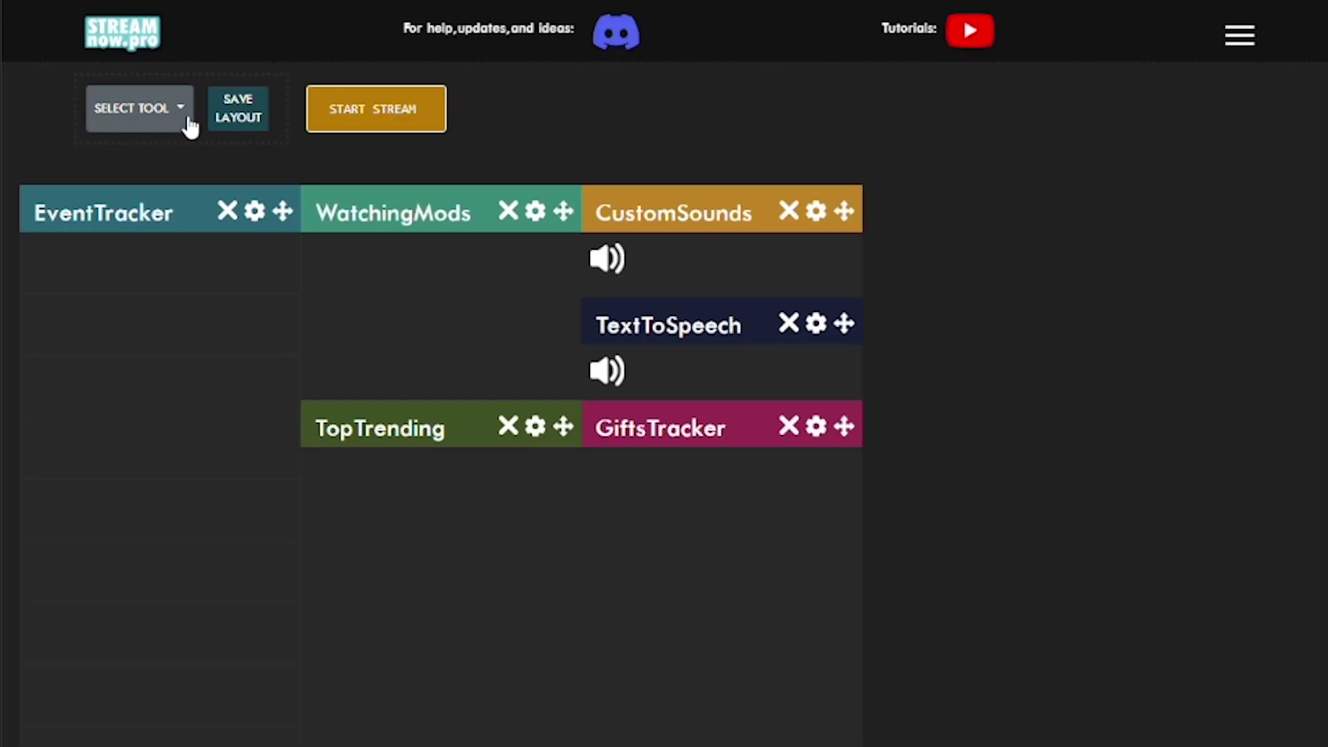
- Add the PointsSystem tool to the dashboard, place it beside CustomSounds, and save the layout
left_click(189, 124)
left_click(173, 150)
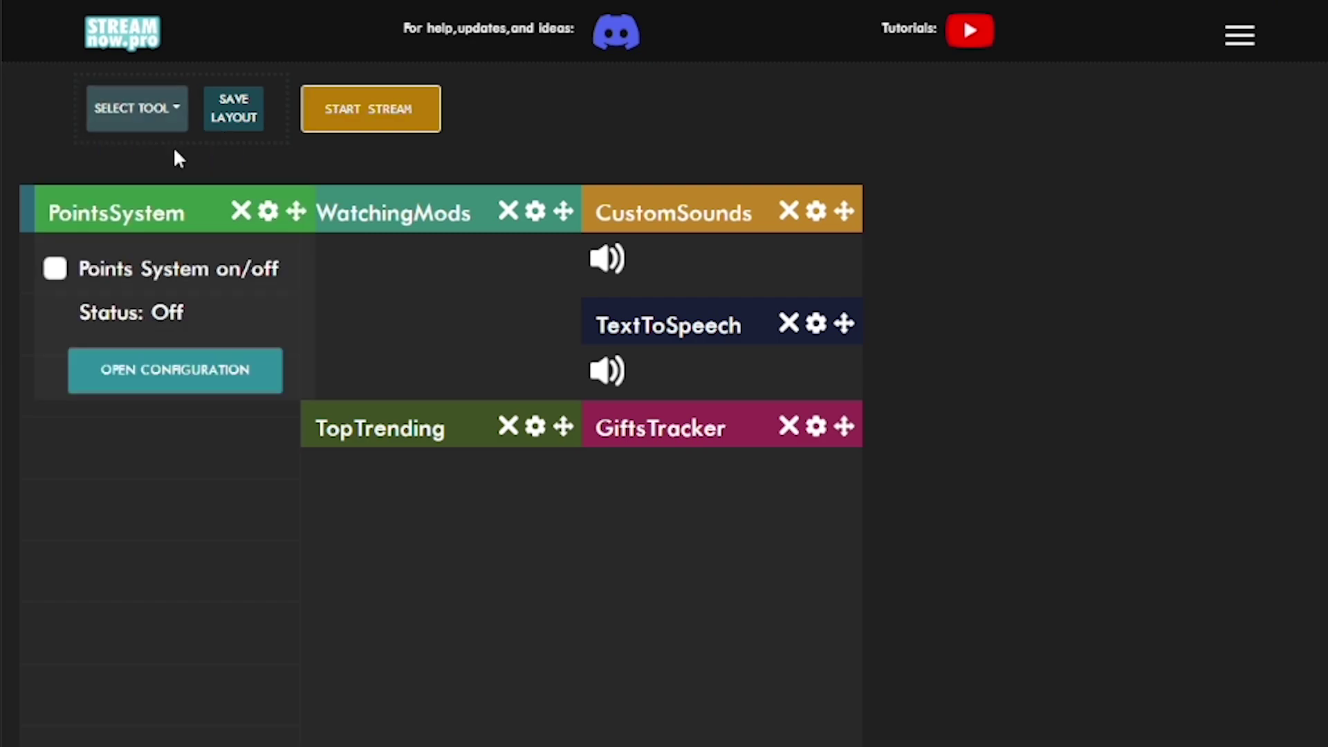
left_click_drag(293, 214, 1127, 218)
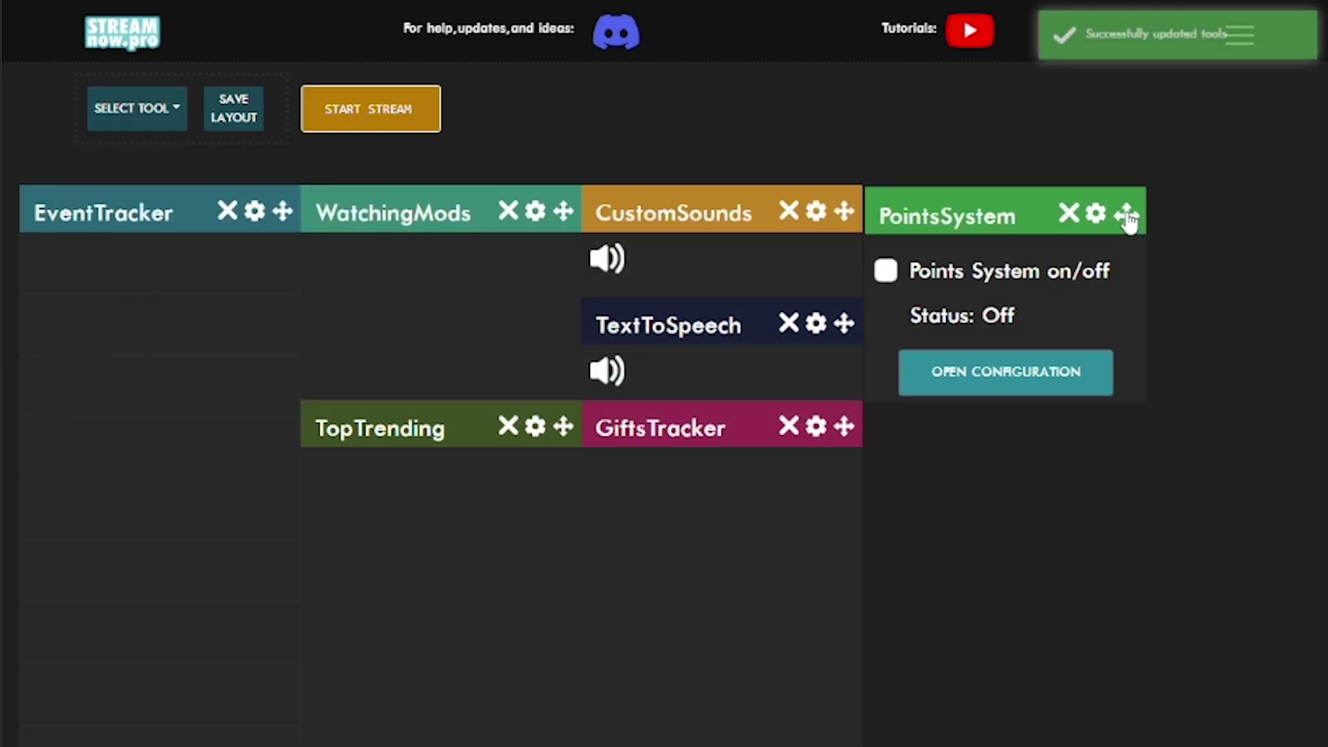
left_click(243, 119)
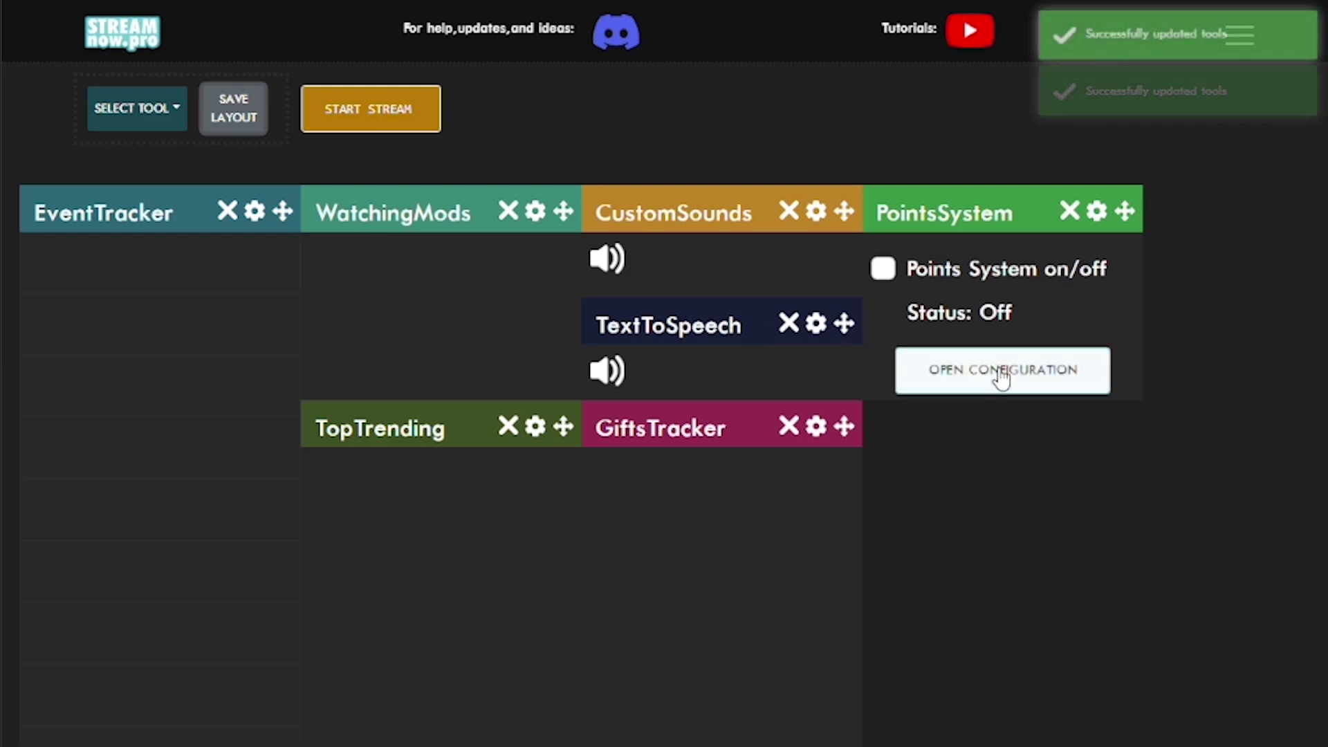
- Open the Setup page of the points system configuration and name the currency Posh Points
left_click(1001, 377)
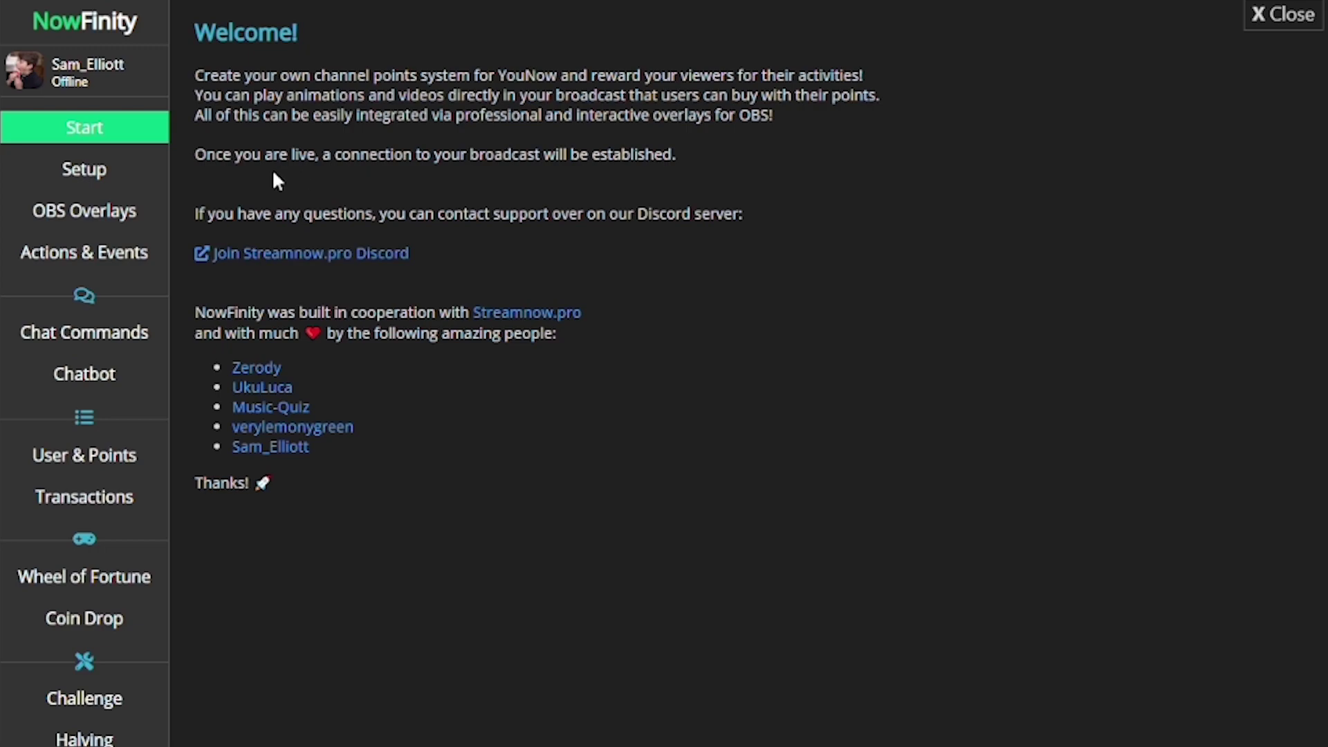
left_click(81, 174)
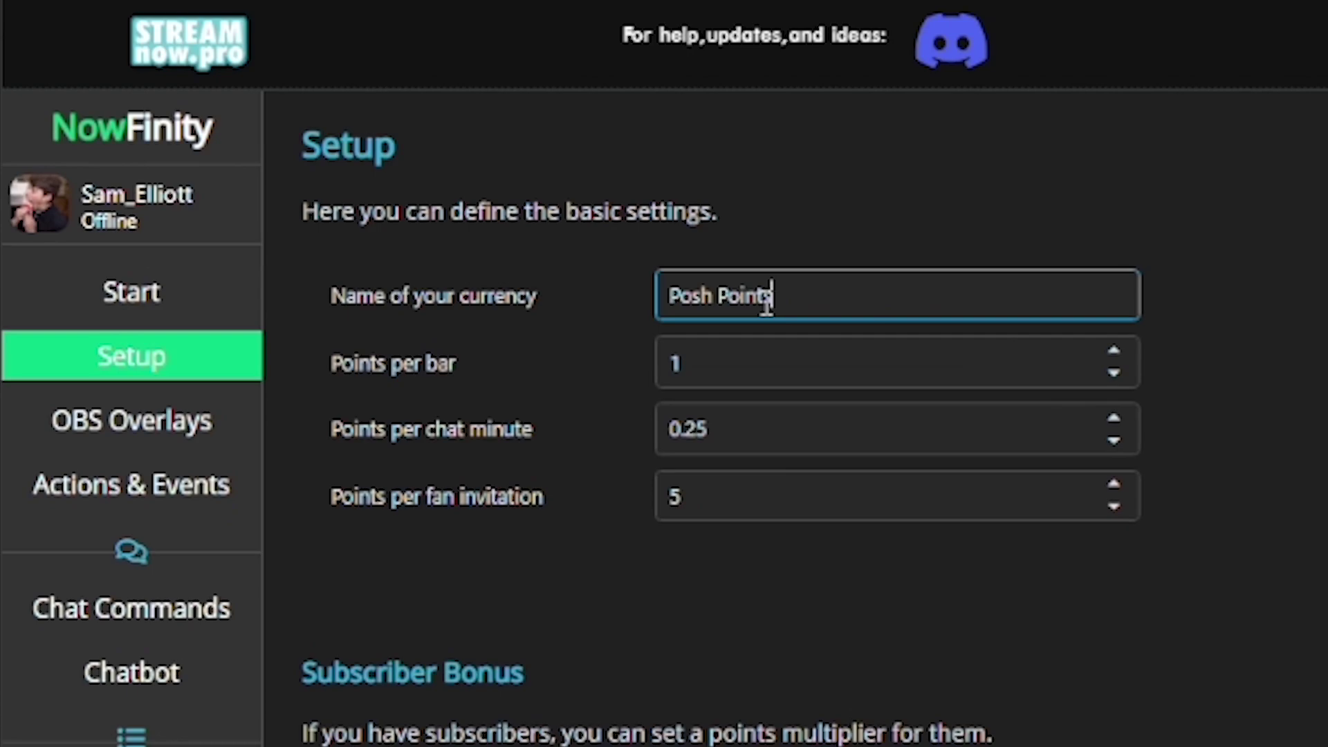
left_click_drag(496, 131, 418, 138)
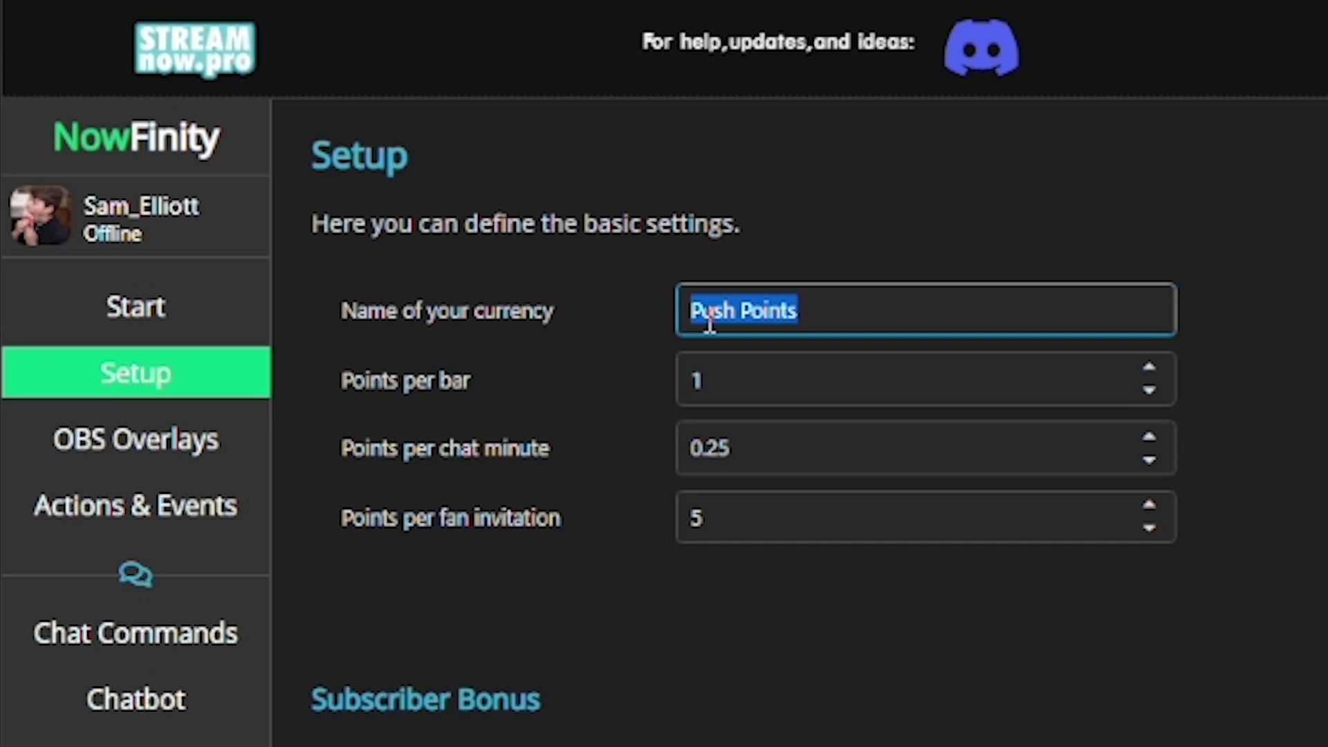
left_click(846, 307)
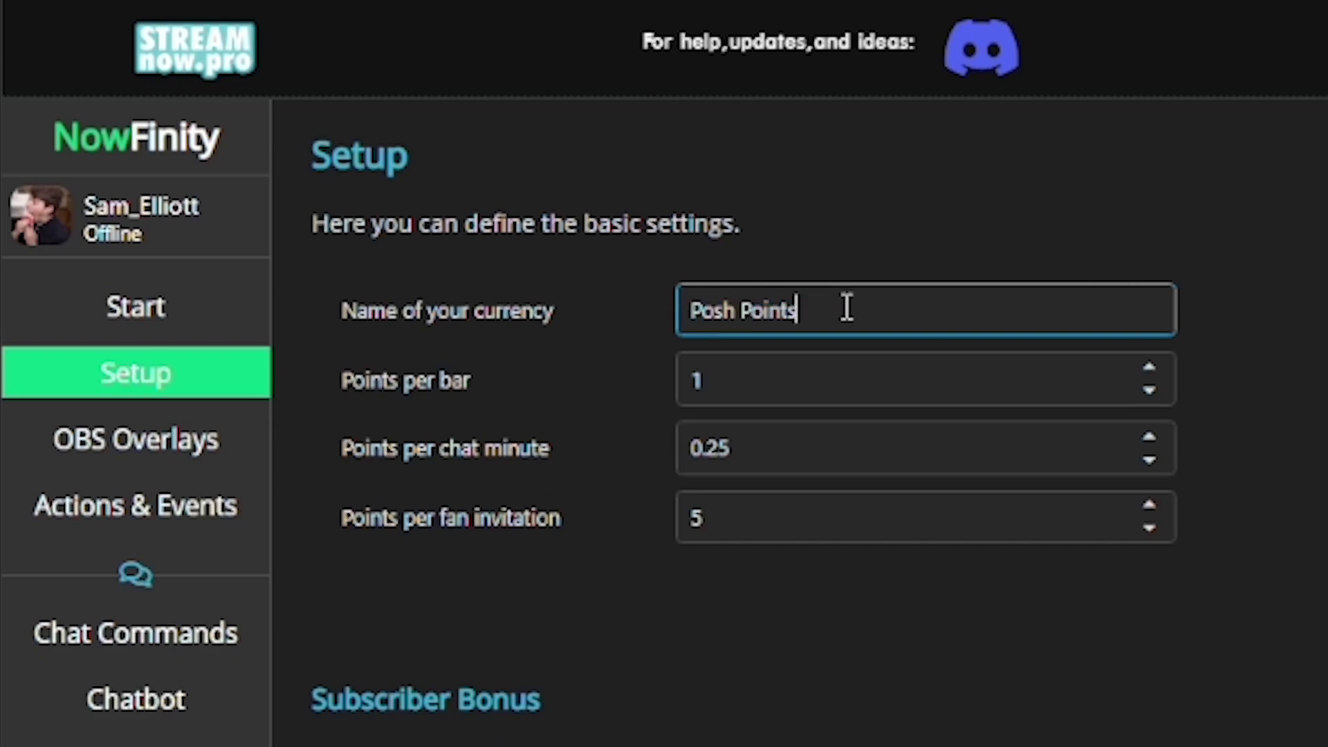
- Try other values for points per bar and points per chat minute, restoring them to 1 and 0.25
left_click(801, 381)
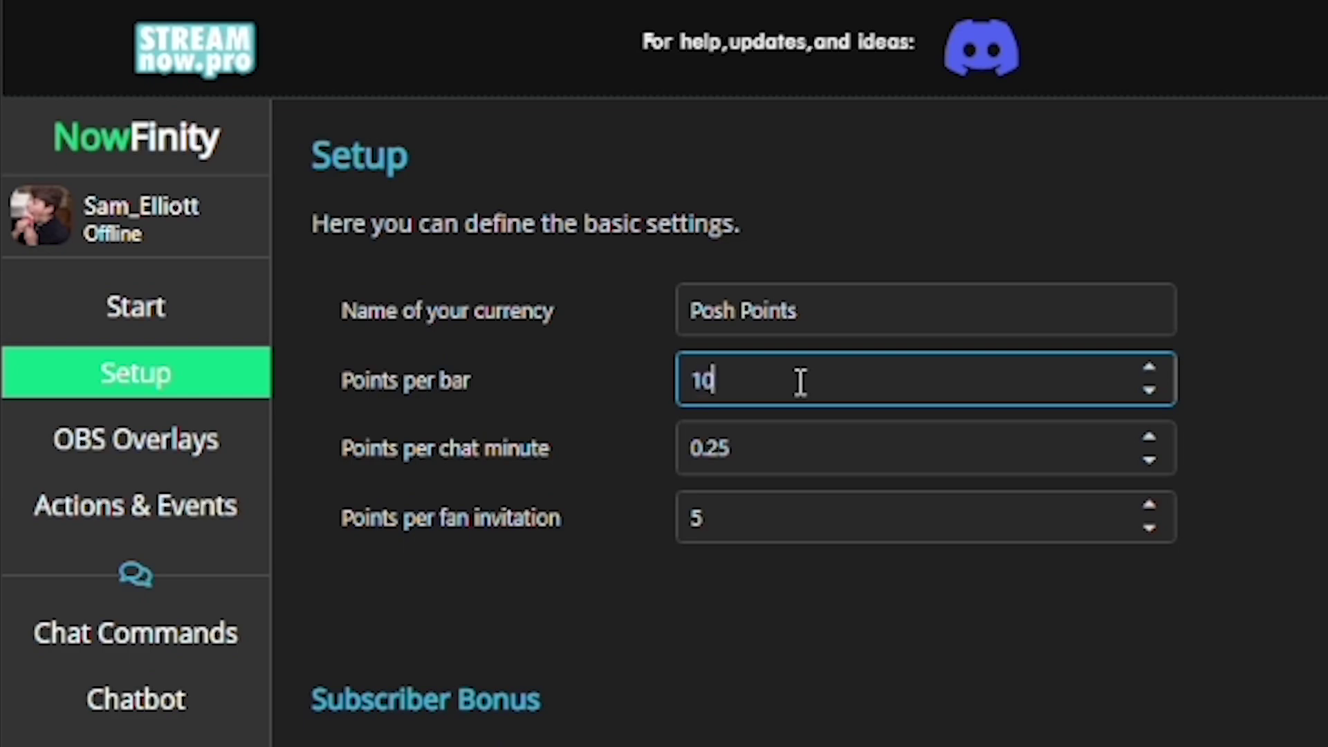
key("Tab")
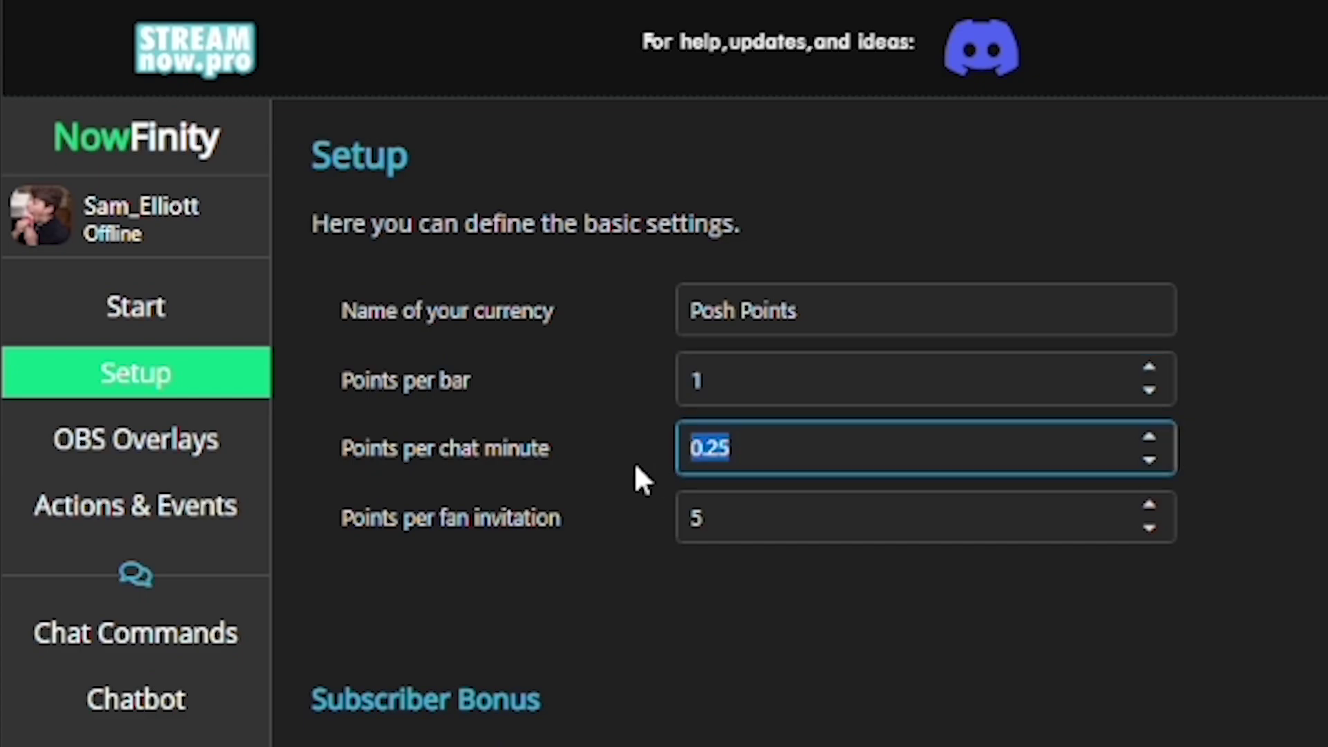
type("1")
key("BackSpace")
type("0.25")
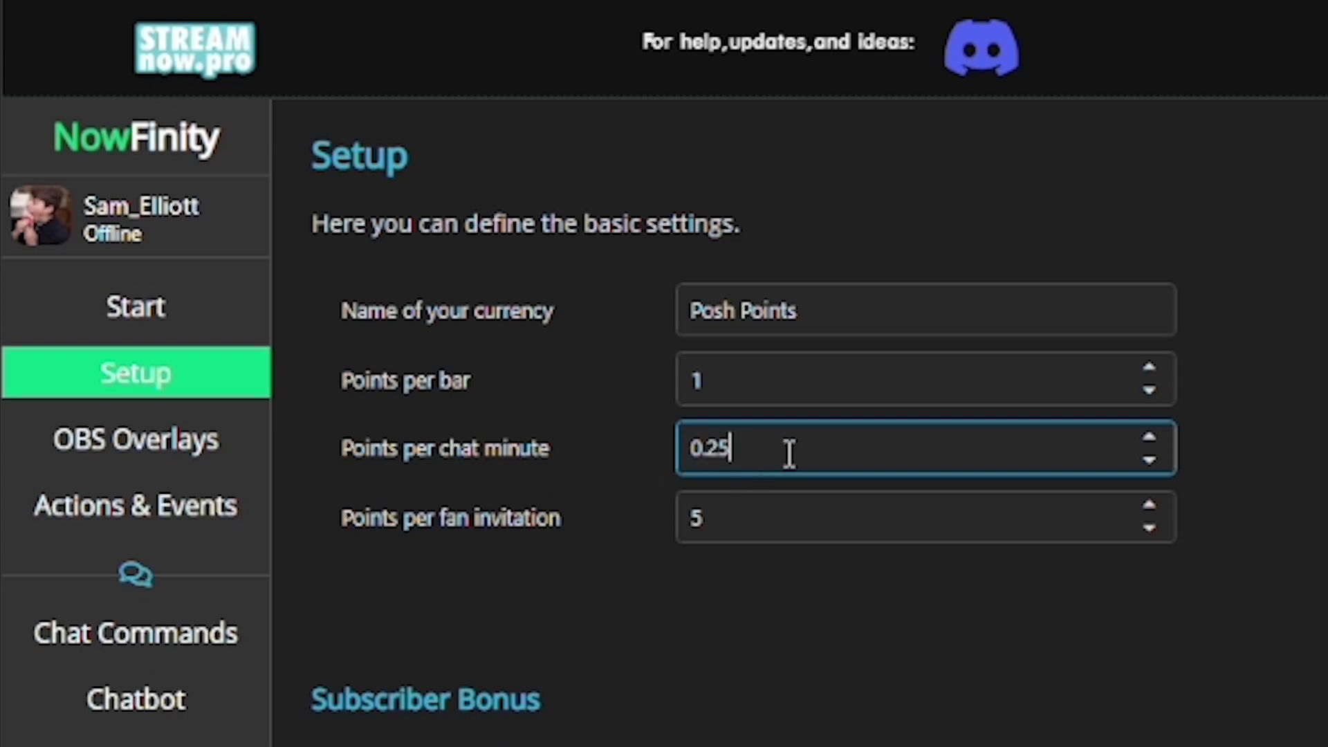
left_click(1149, 437)
left_click(1149, 460)
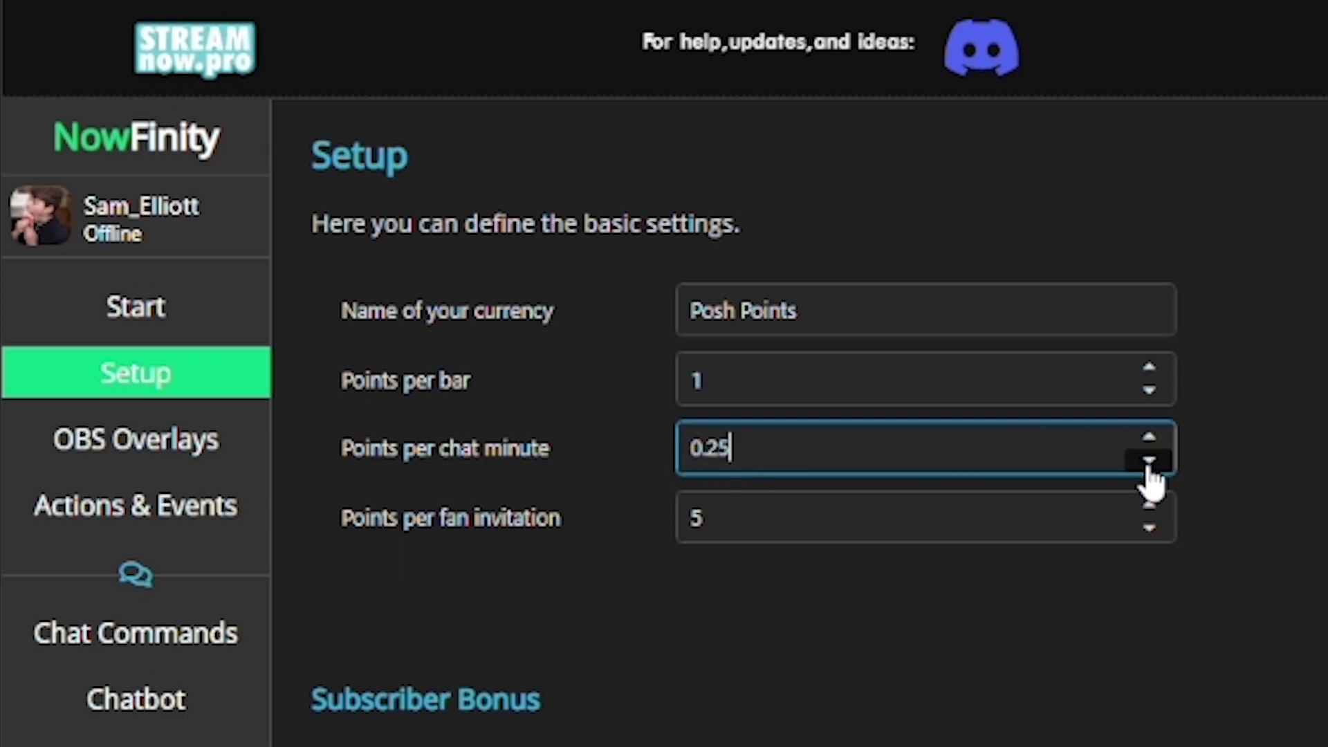
- Try other values for points per fan invitation and restore it to 5
left_click(820, 515)
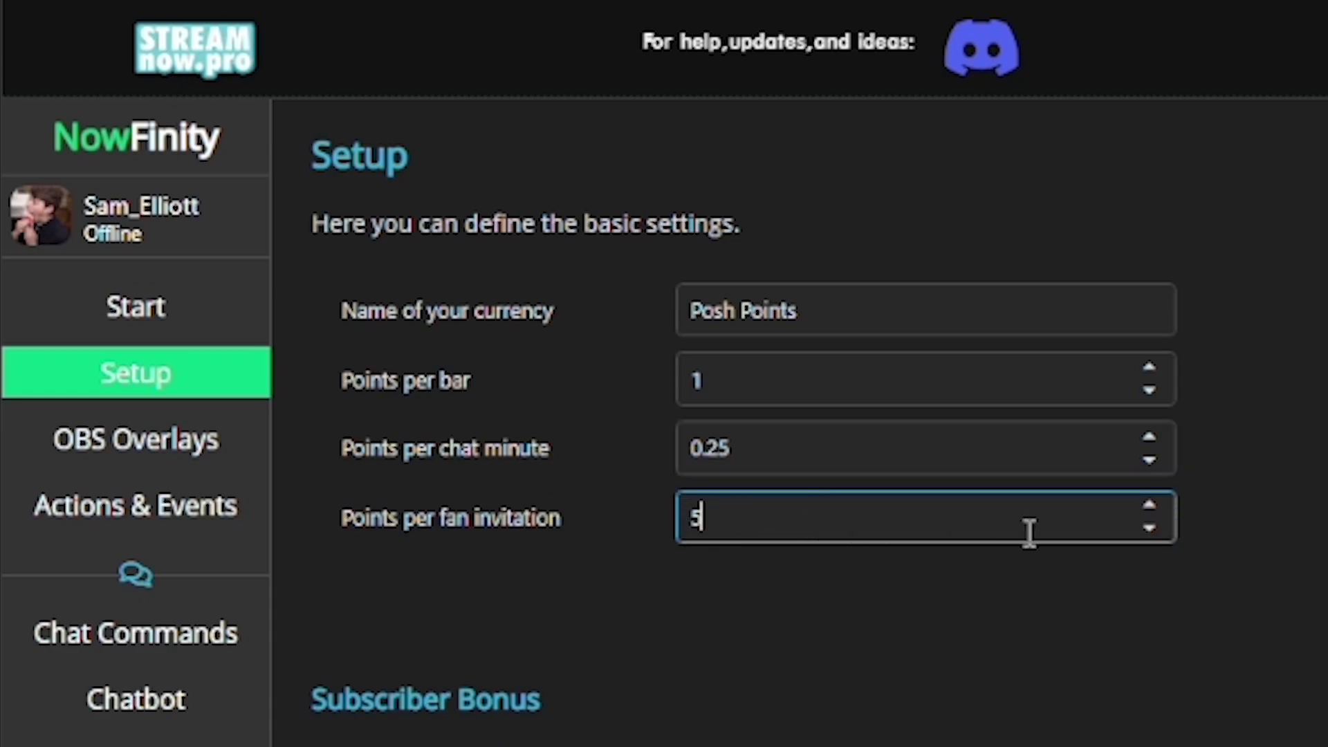
left_click(1149, 505)
left_click(1148, 528)
double_click(696, 519)
type("10")
left_click(1206, 599)
- Try a different Subscriber Bonus Ratio and restore it to 20%
scroll(1215, 553, "down", 6)
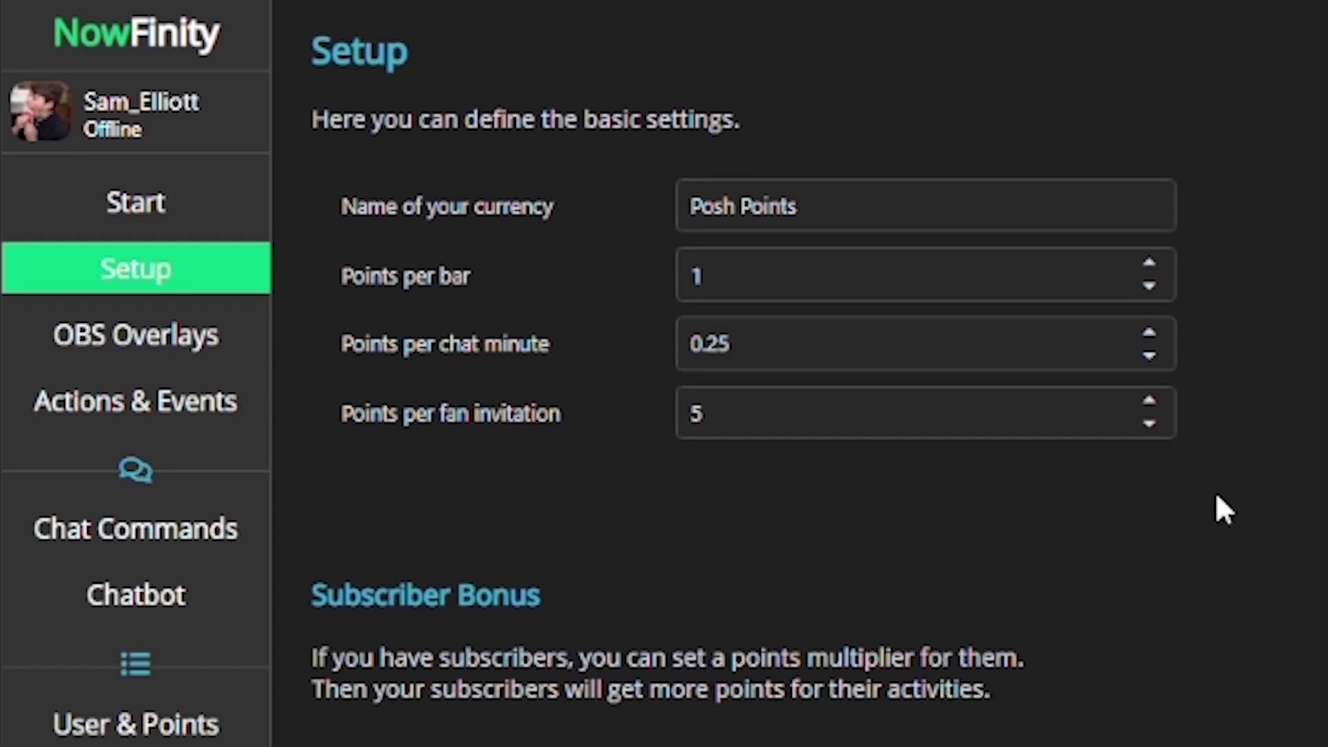
left_click_drag(543, 255, 297, 266)
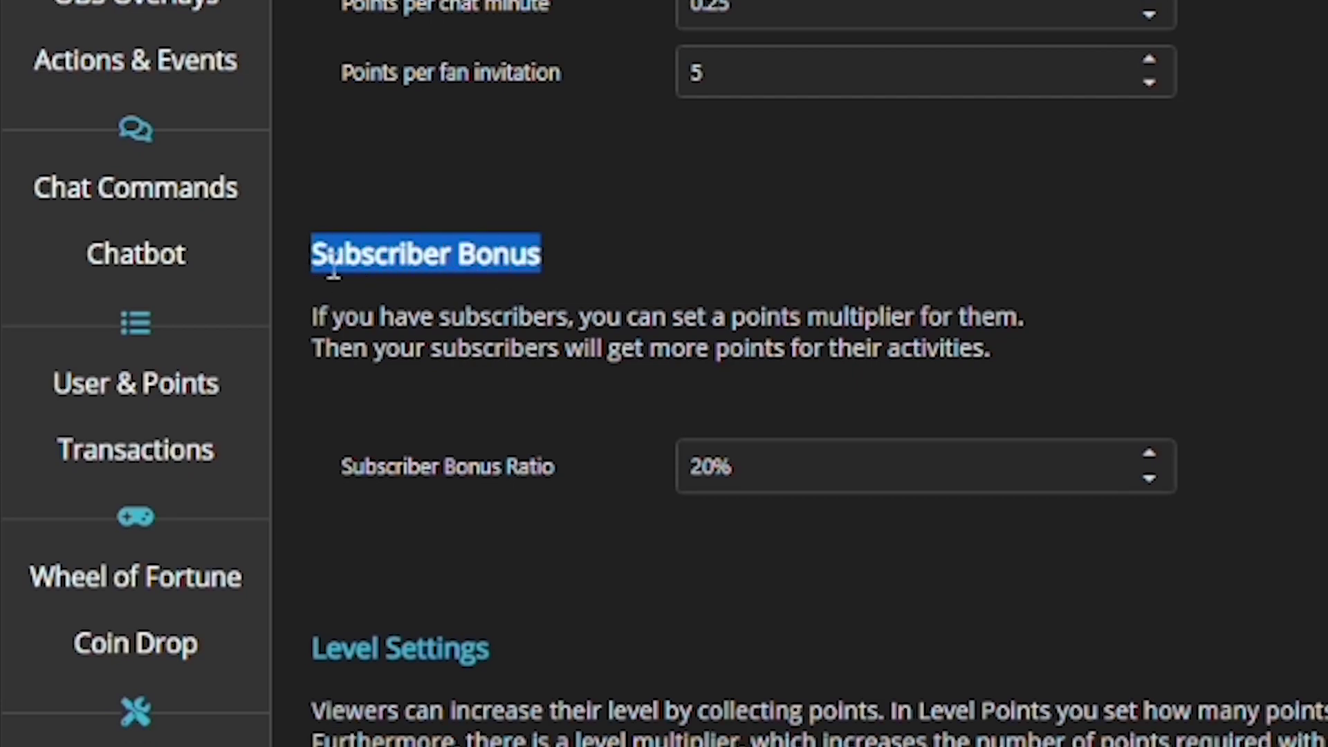
left_click(608, 254)
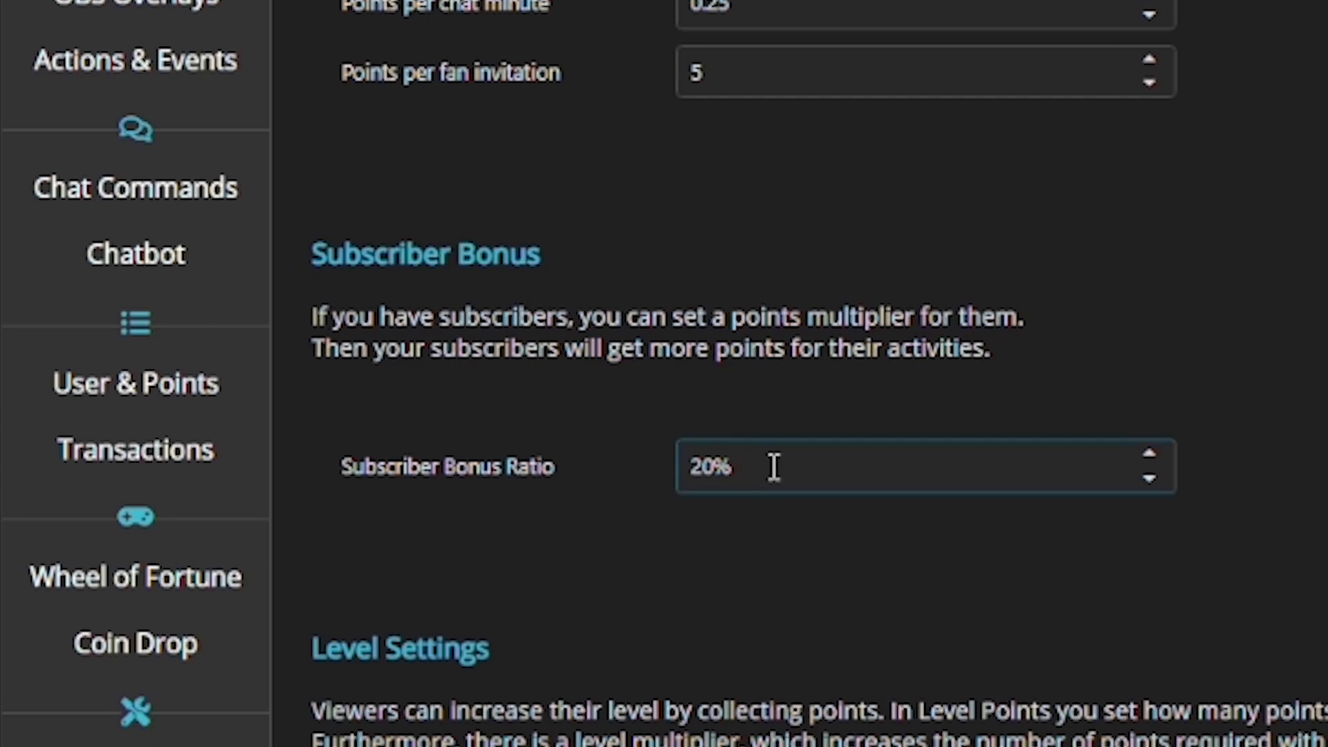
left_click_drag(773, 465, 645, 467)
type("30")
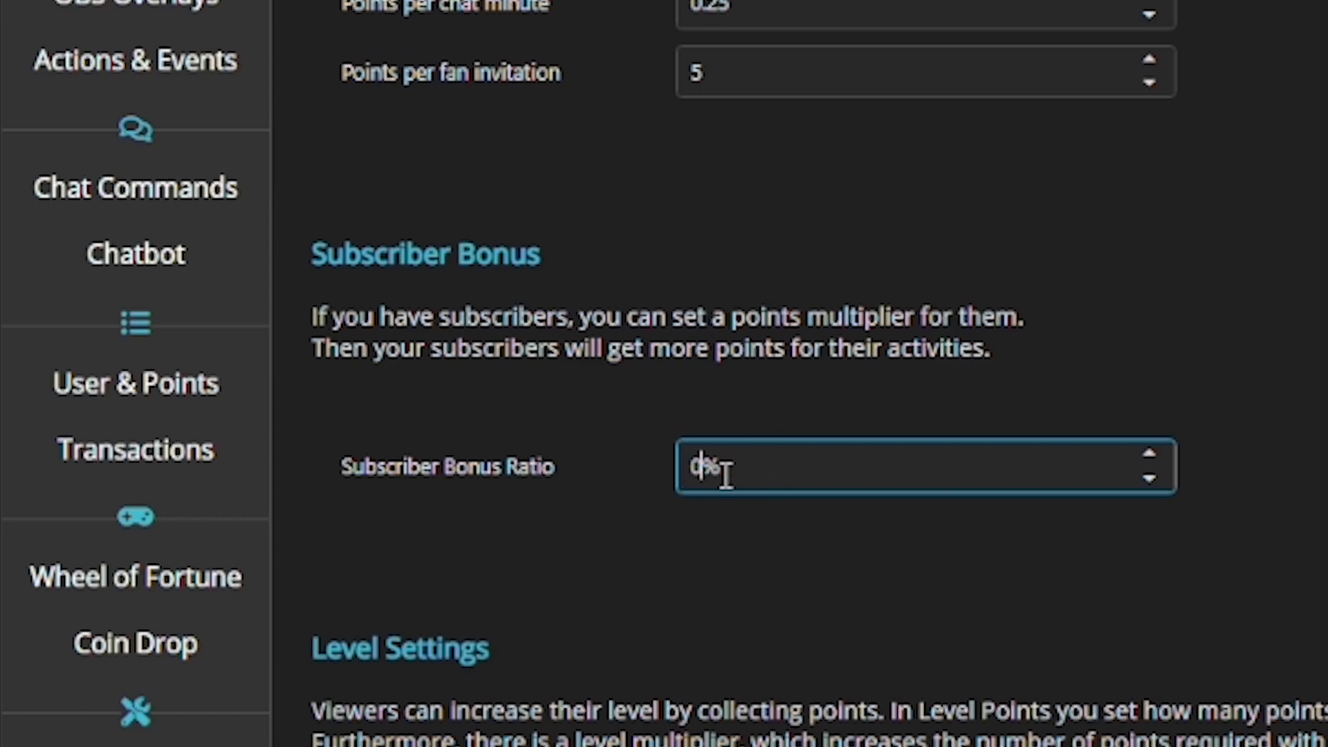
key("BackSpace")
type("20")
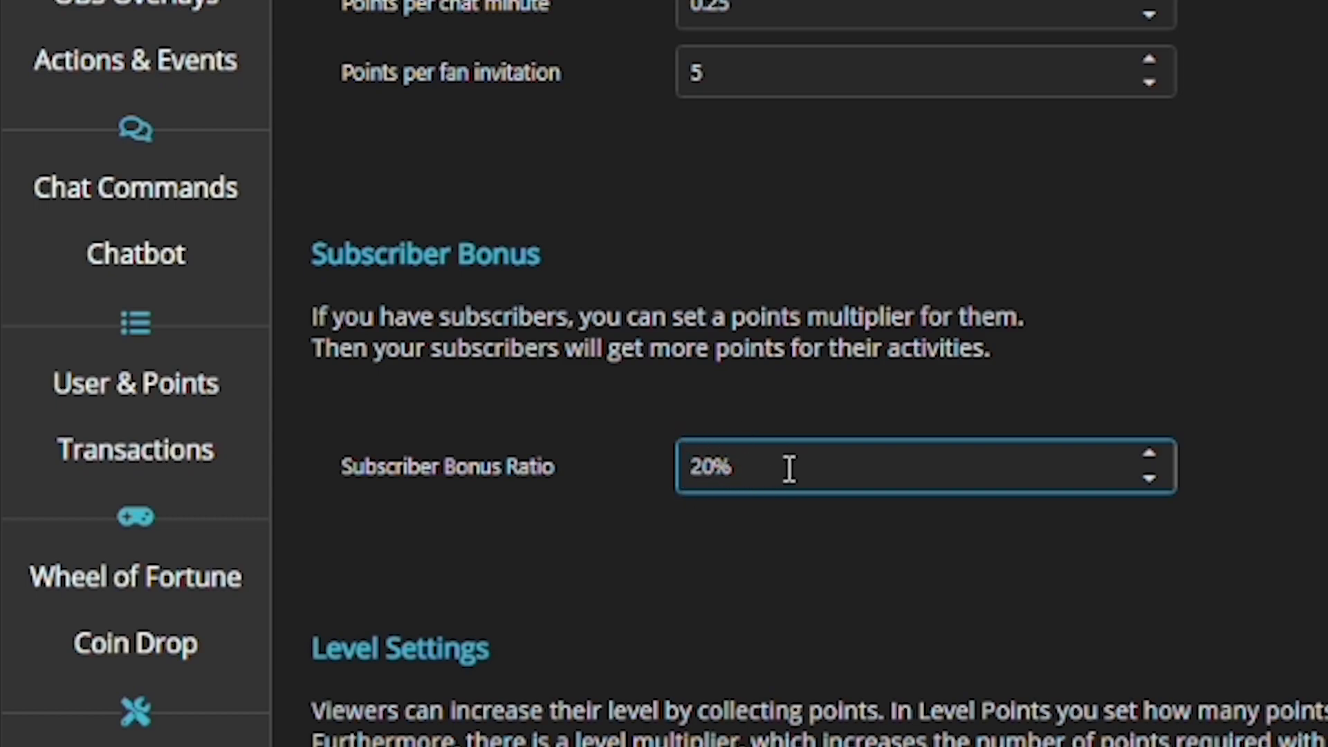
left_click(1307, 489)
left_click_drag(804, 86, 655, 89)
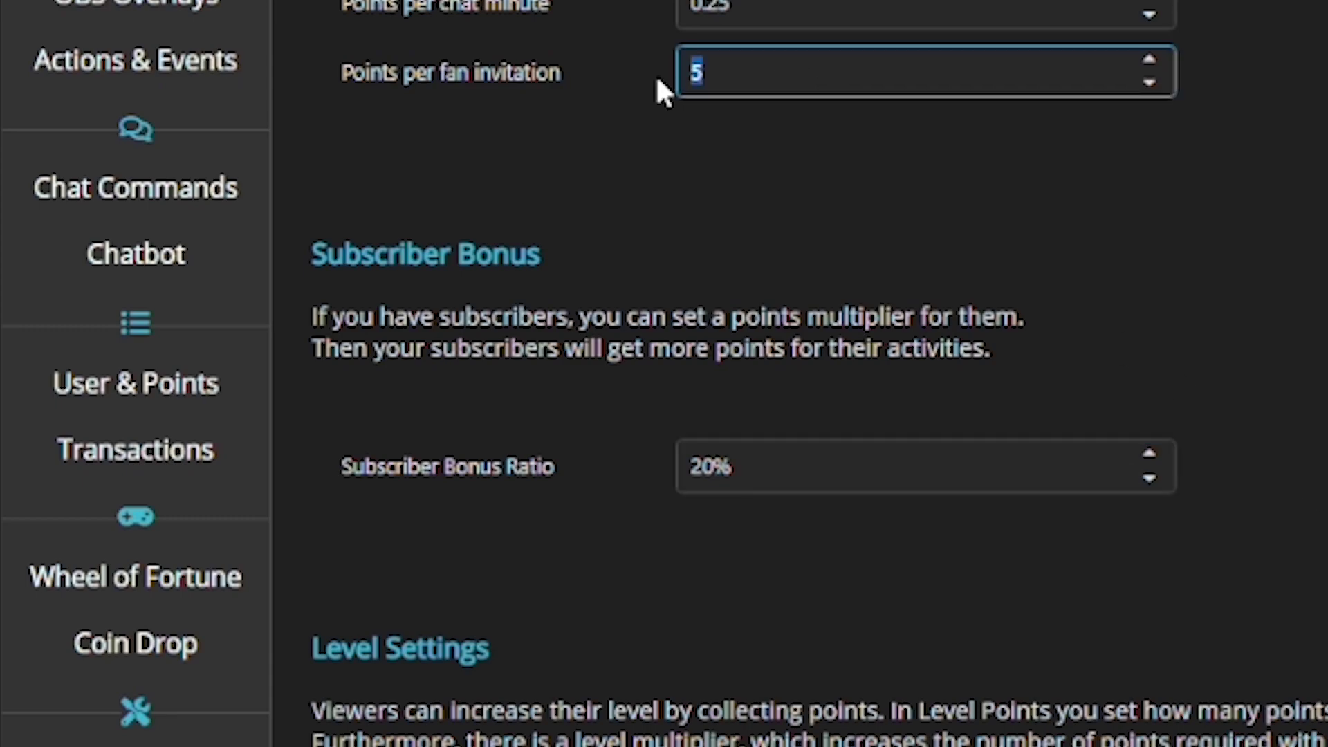
left_click(805, 465)
triple_click(716, 456)
left_click(830, 546)
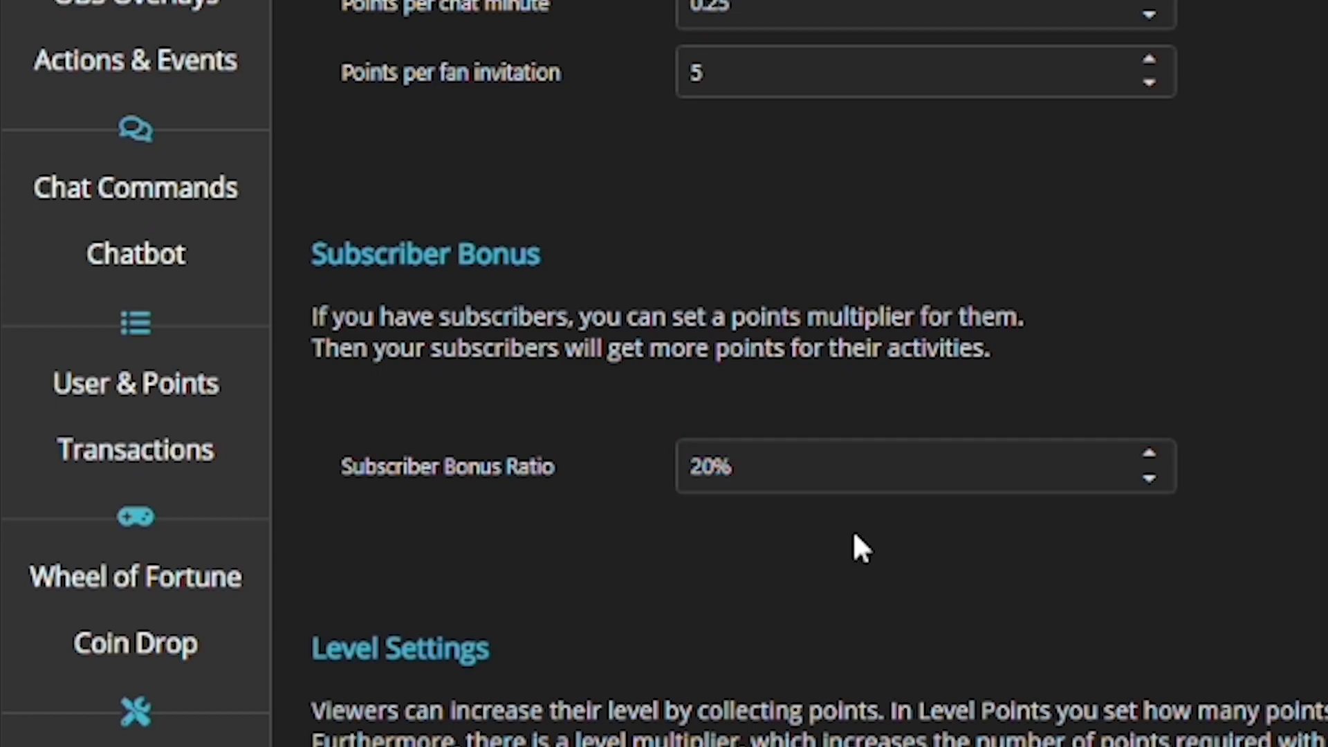
- Examine the level points, the level multiplier and the list of points required for each level
scroll(589, 553, "down", 4)
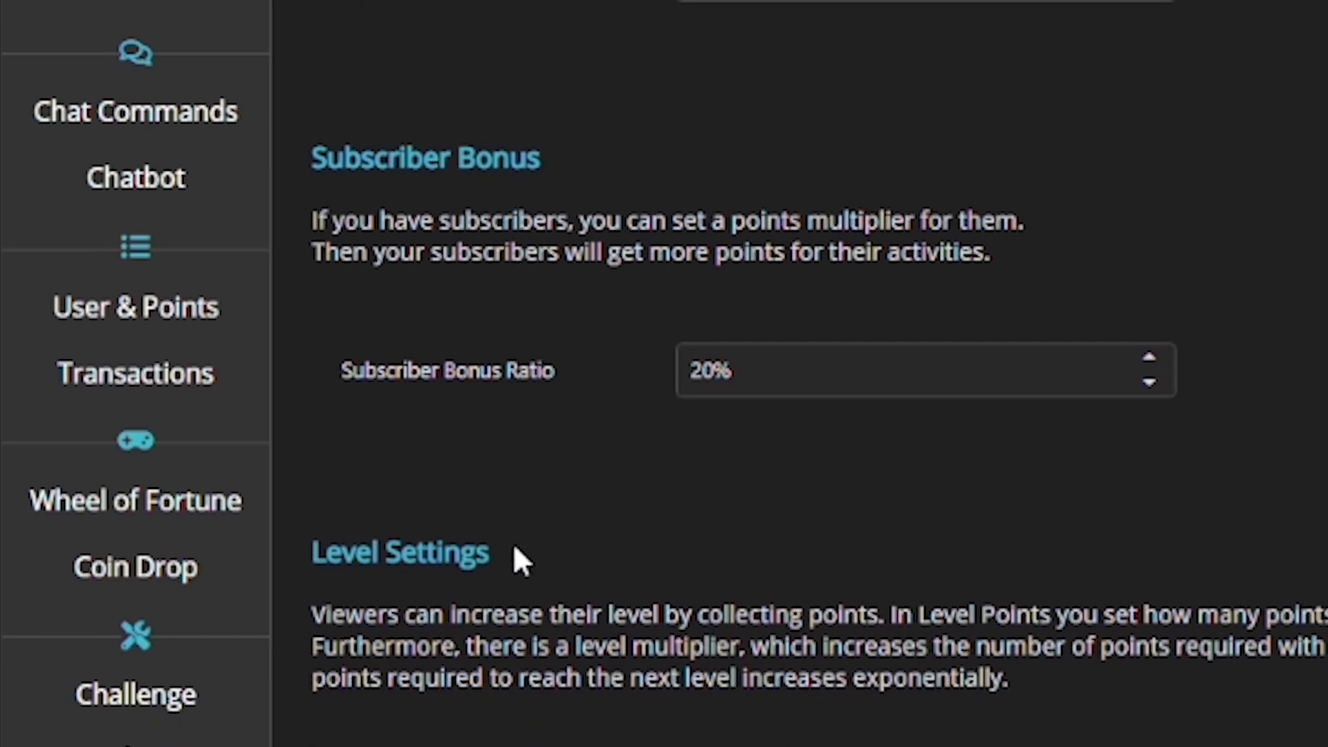
left_click_drag(512, 551, 319, 364)
scroll(320, 364, "down", 3)
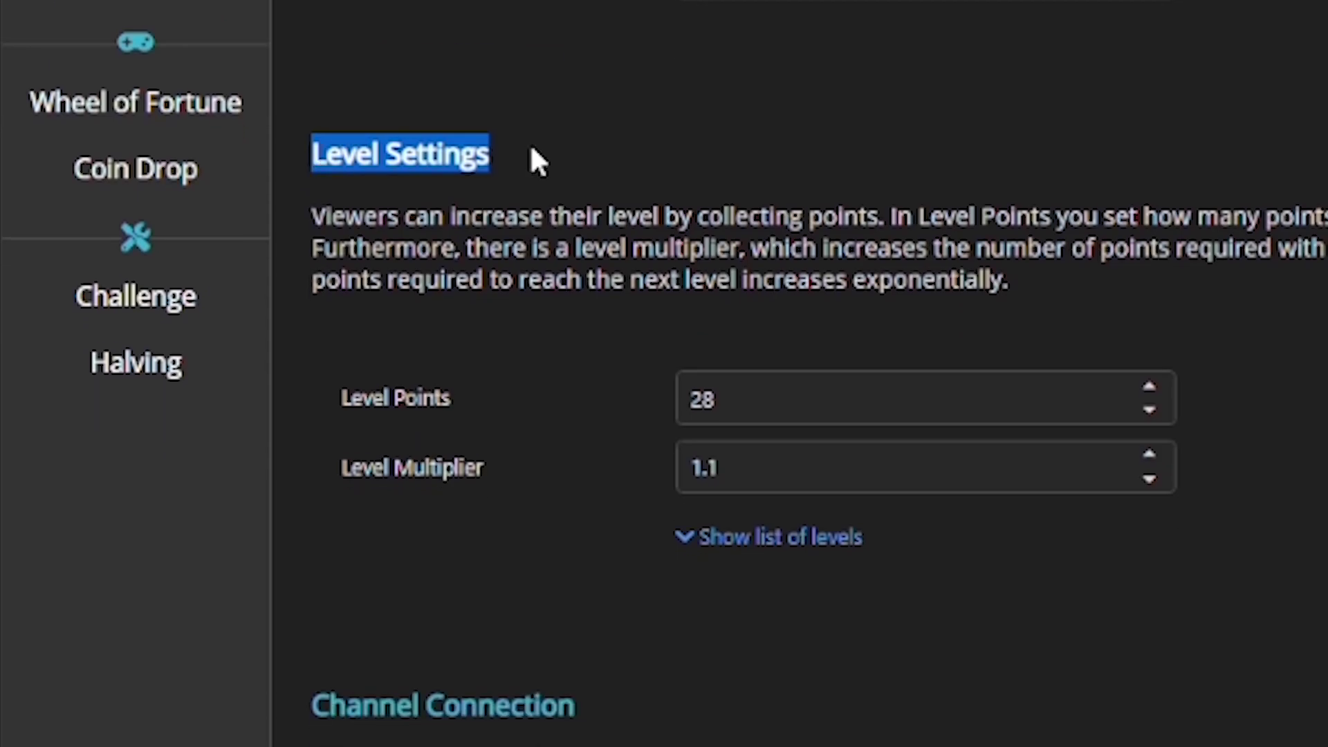
left_click(515, 149)
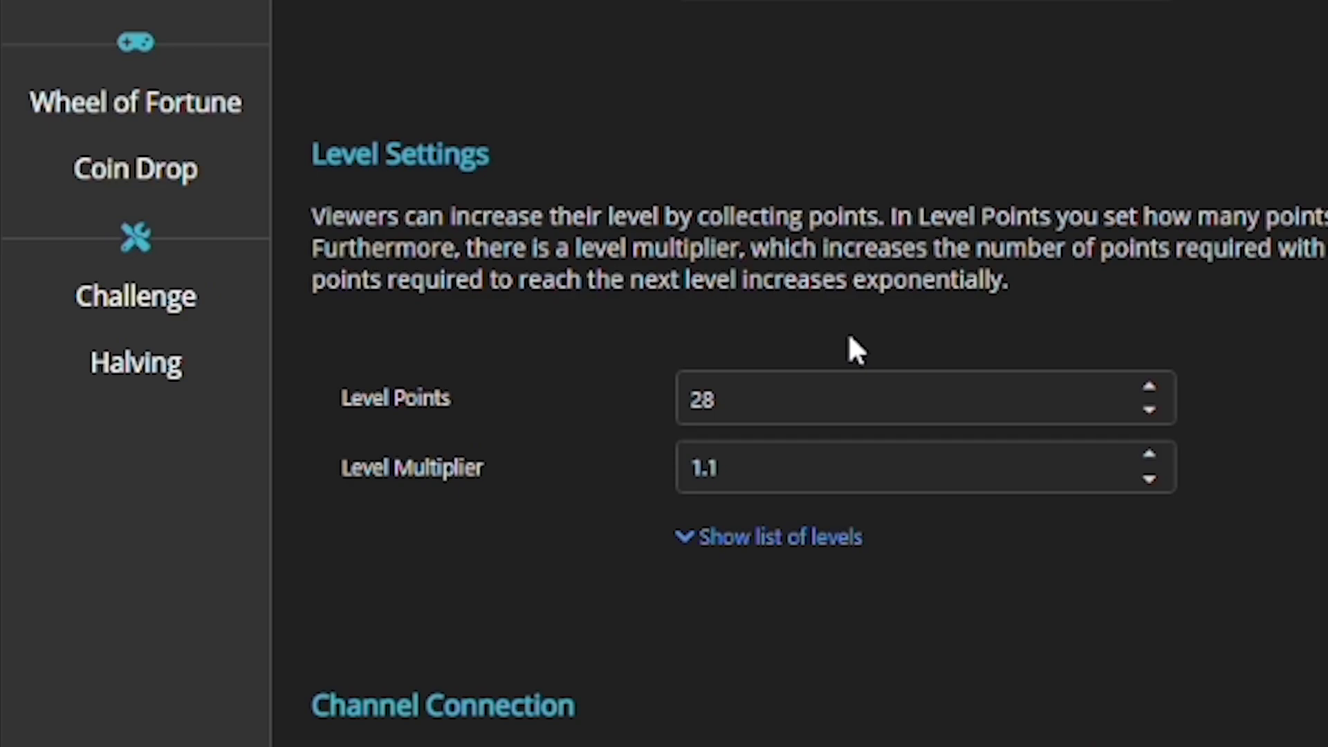
left_click_drag(812, 397, 648, 410)
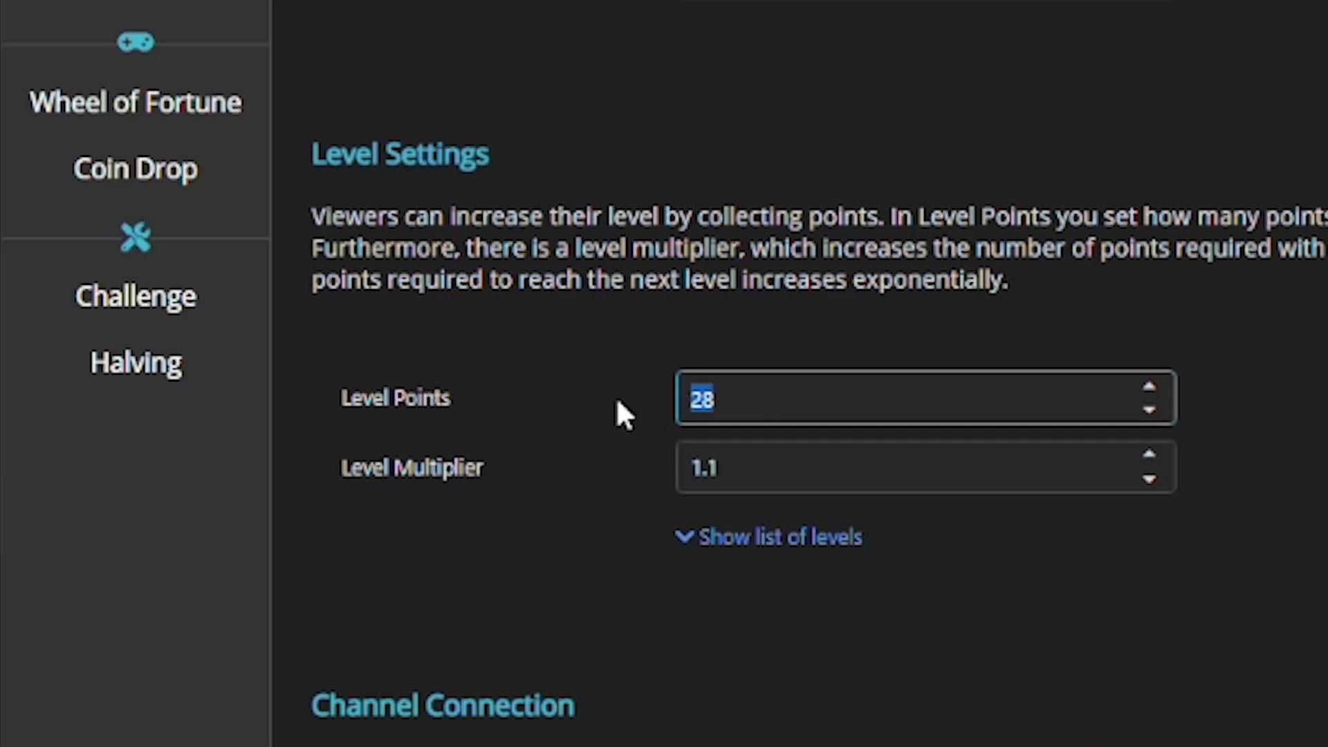
left_click_drag(757, 468, 681, 473)
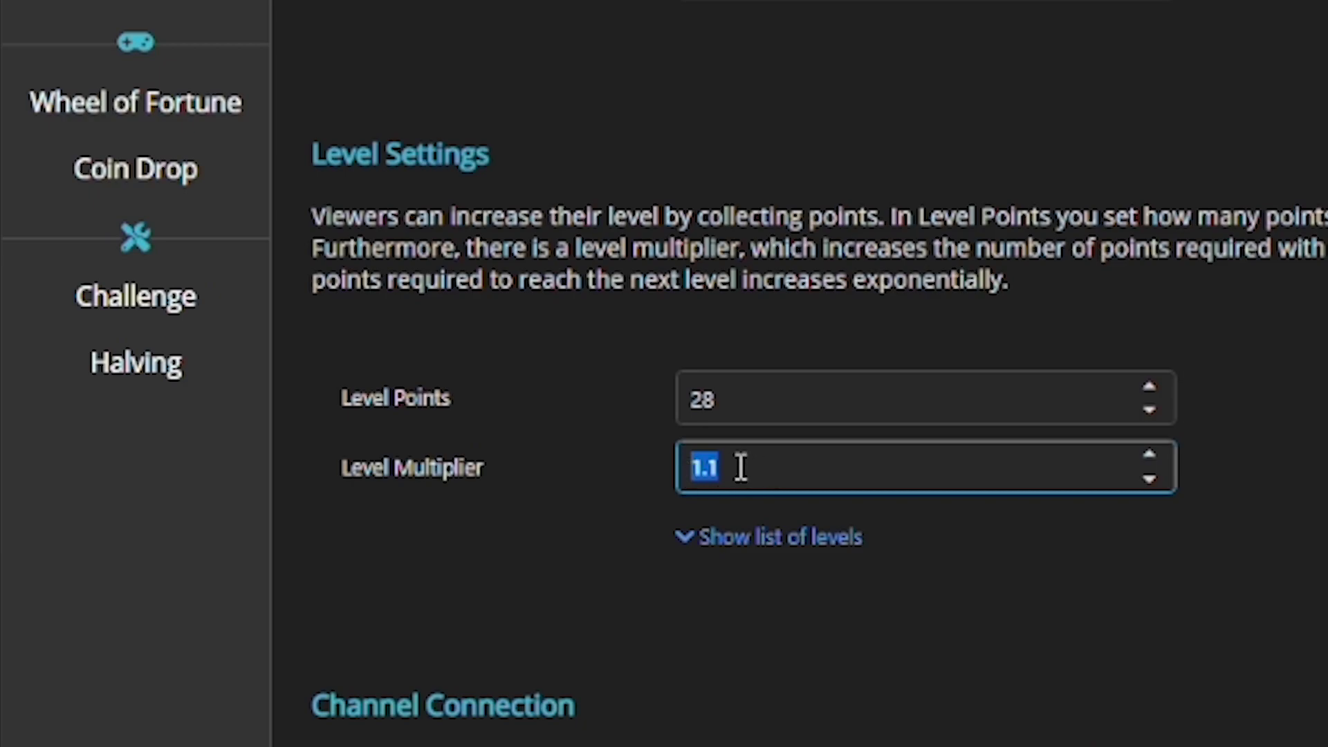
left_click(1258, 484)
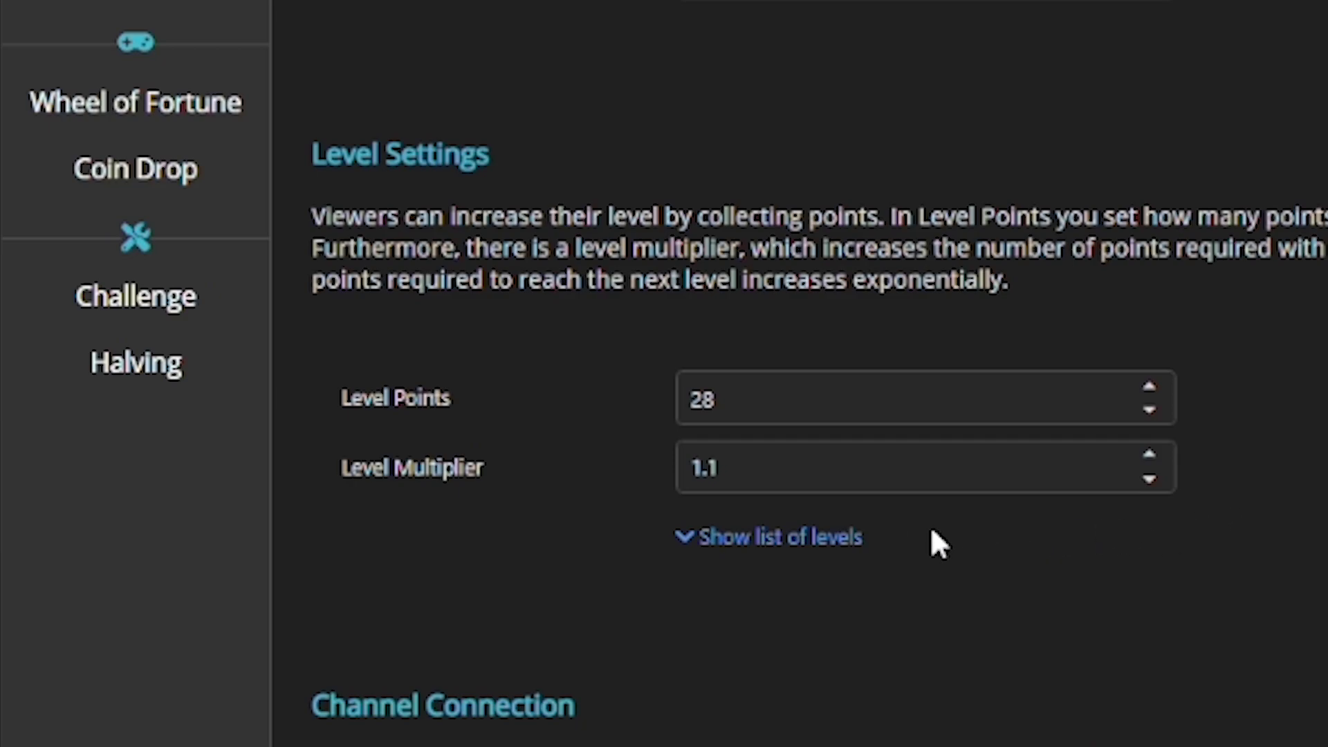
left_click(787, 538)
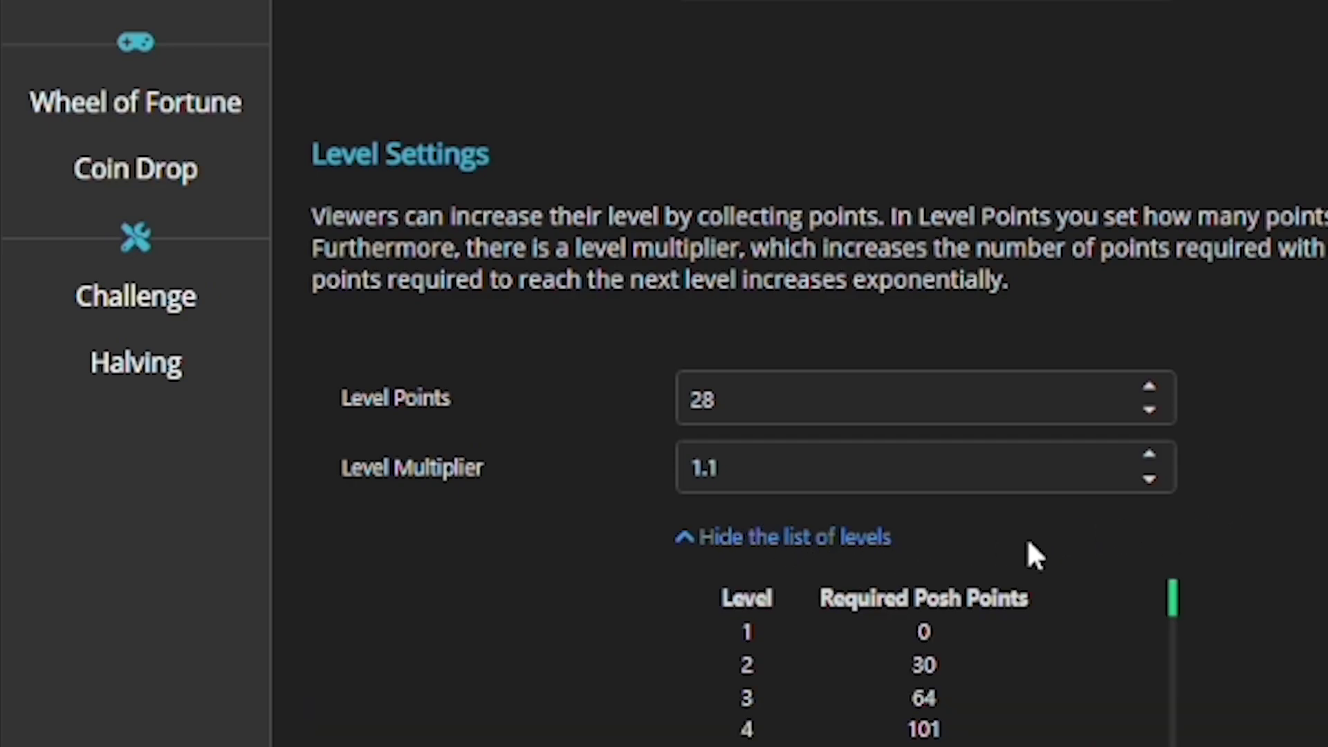
scroll(1295, 558, "down", 6)
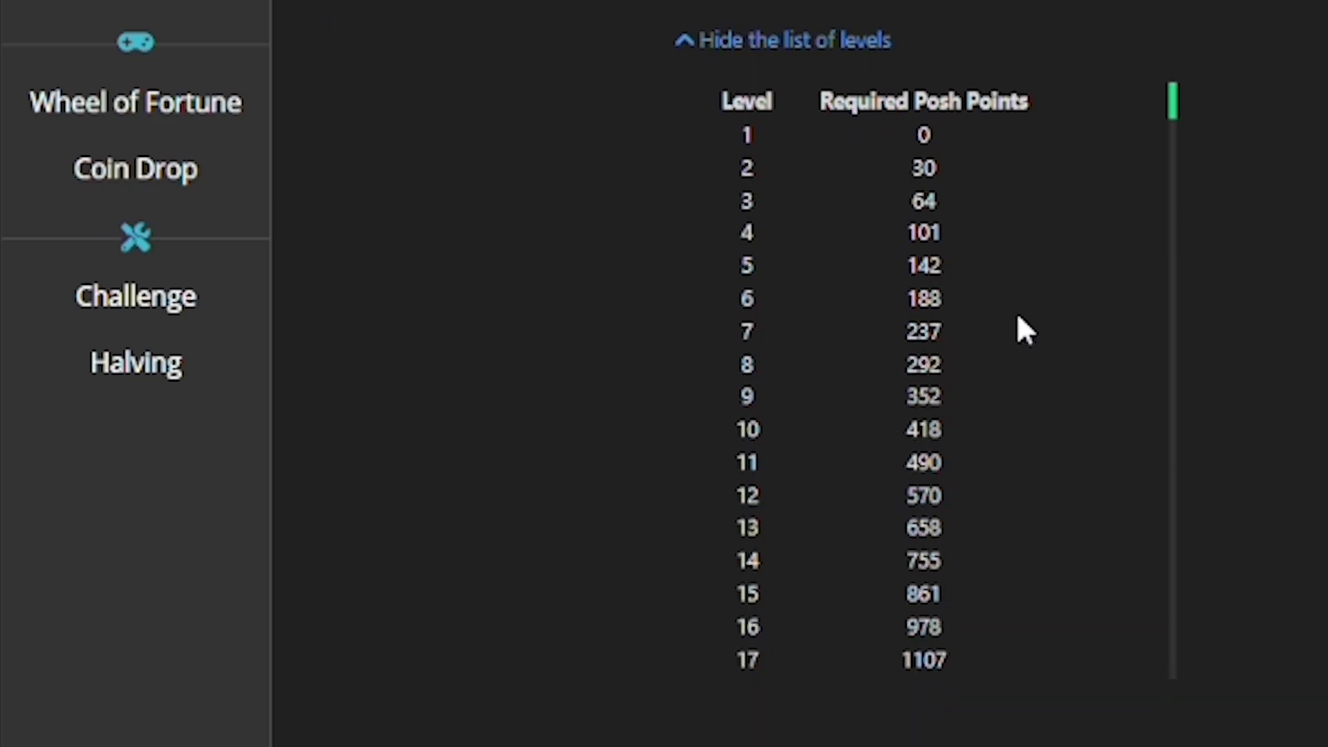
scroll(956, 207, "down", 15)
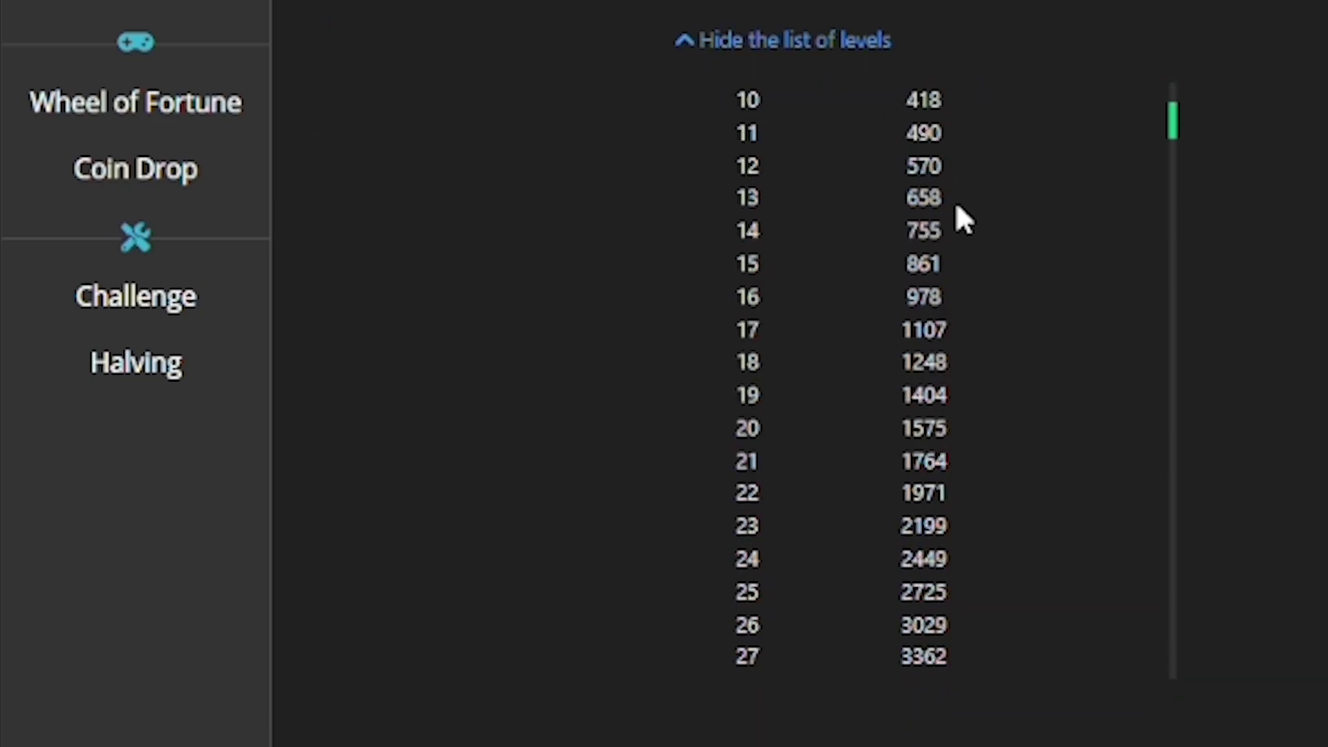
left_click(802, 43)
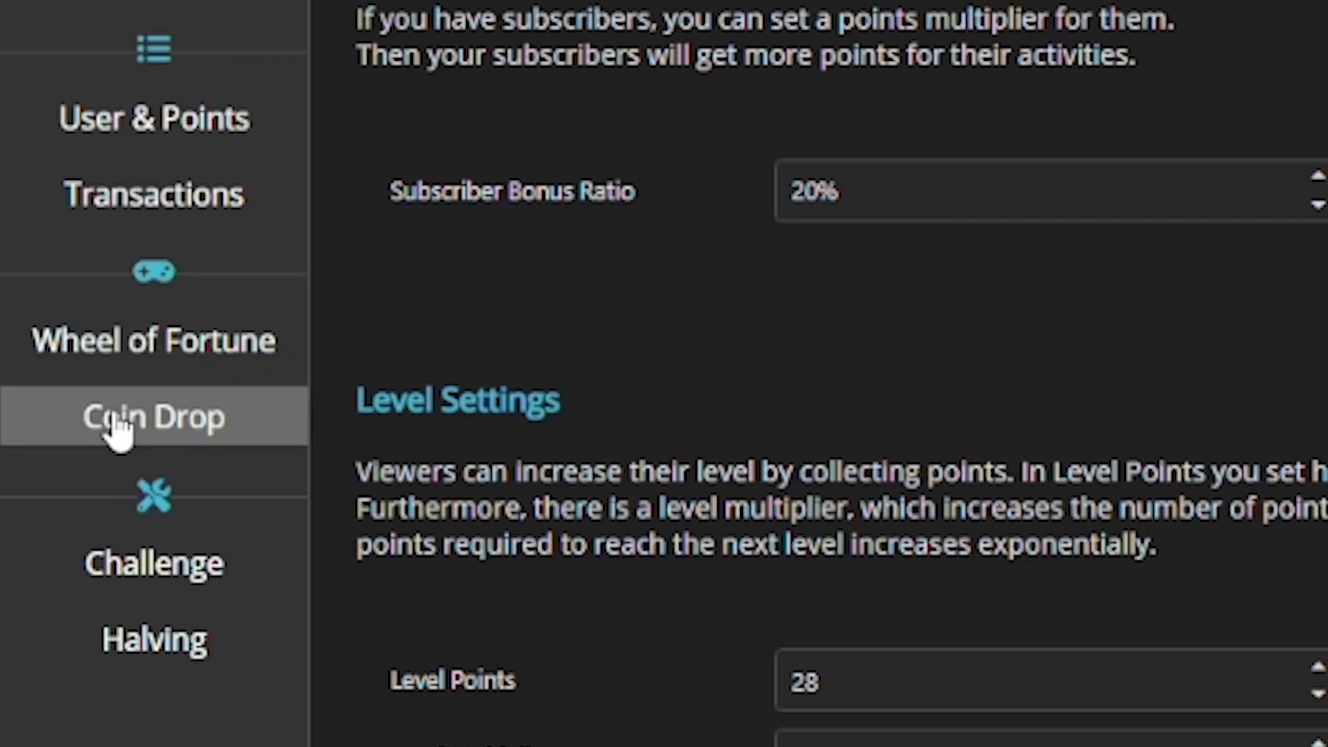
- Open the Coin Drop settings and check where its collect command can be changed among the chat commands
left_click(138, 423)
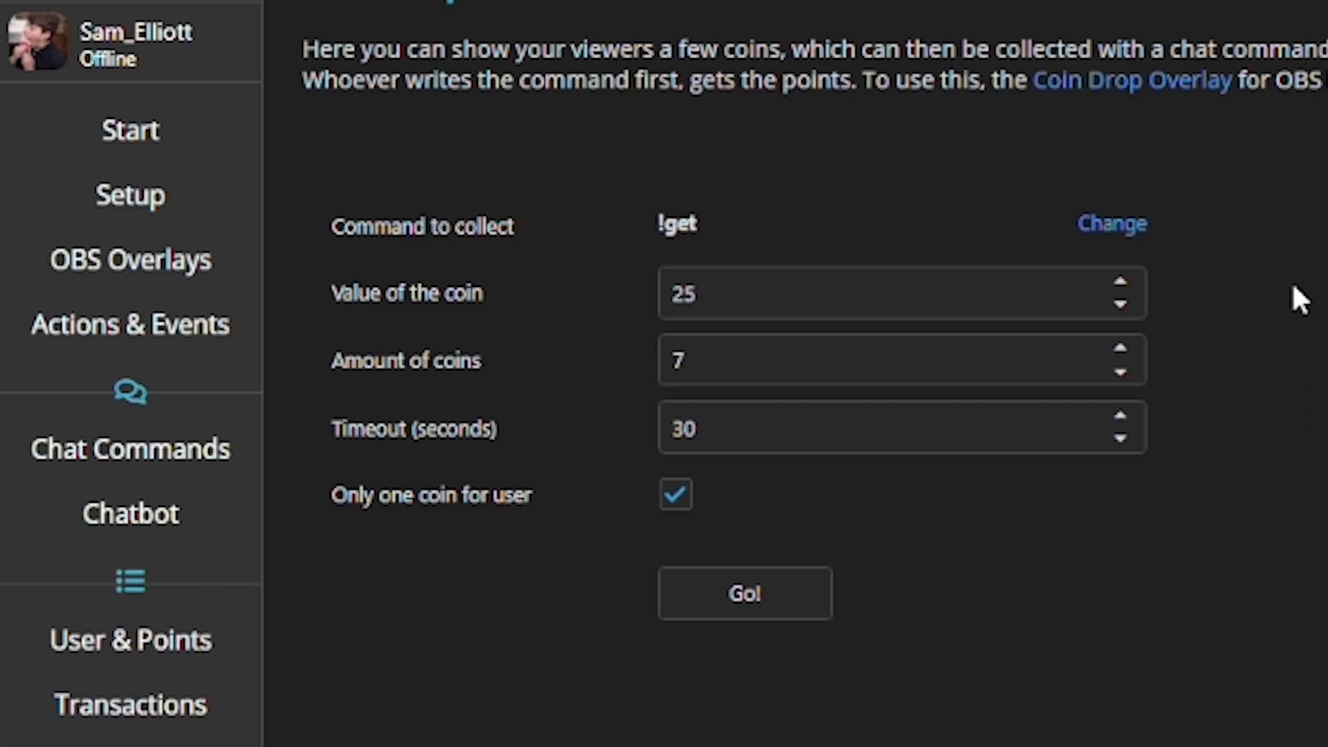
left_click(1107, 225)
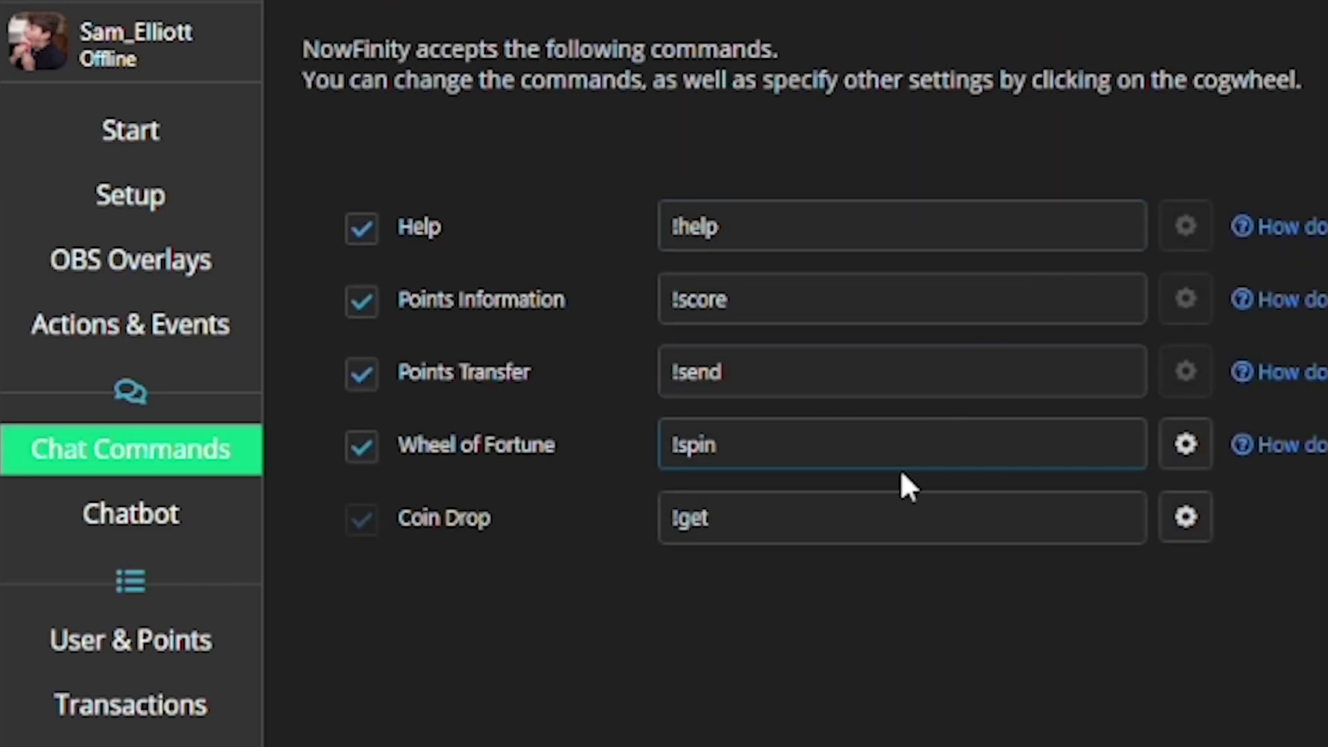
left_click_drag(860, 516, 650, 529)
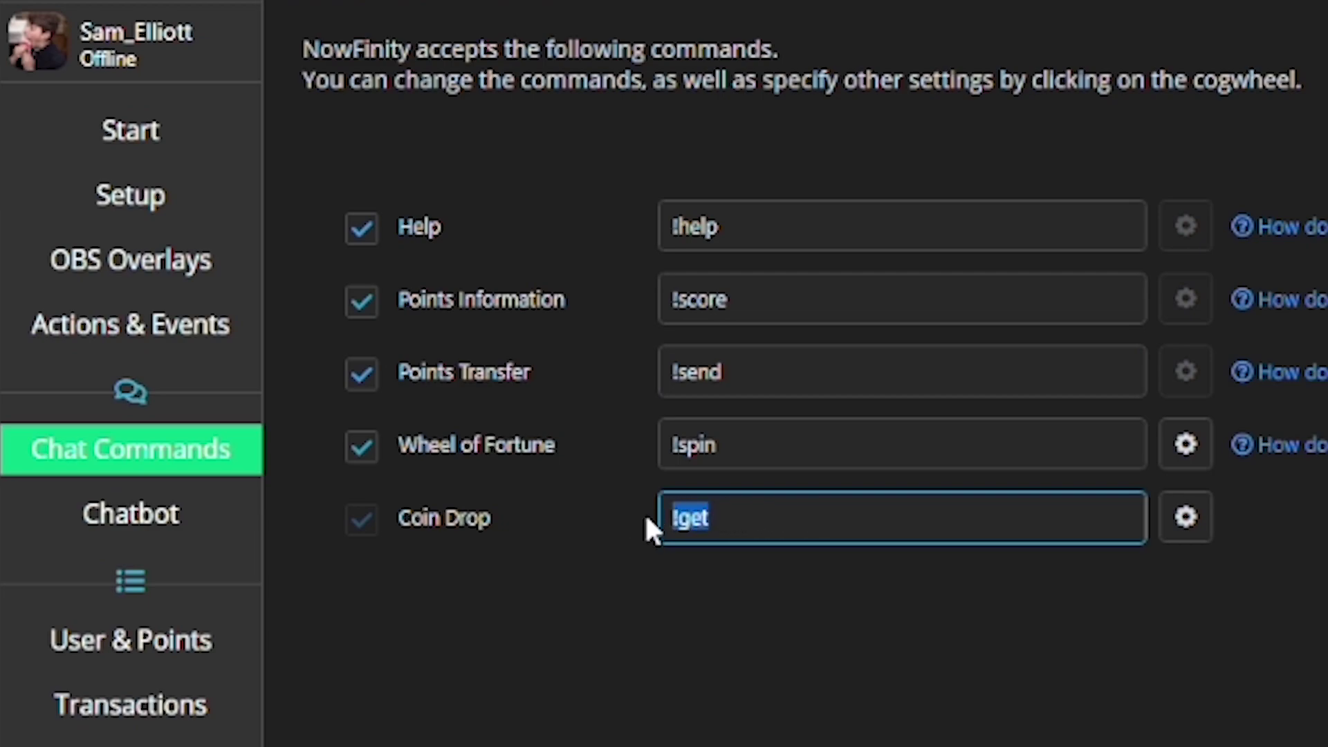
left_click(744, 519)
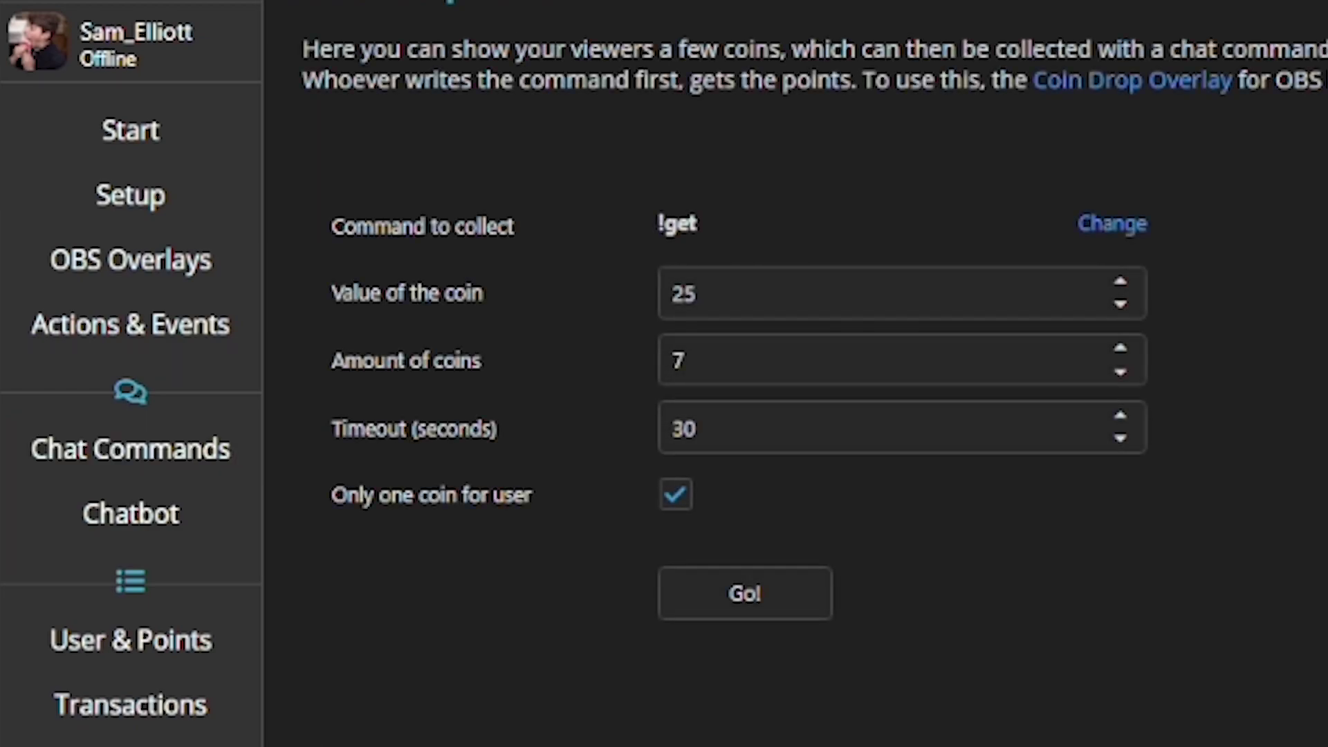
- Re-enter 25 as the value of the coin in the Coin Drop settings
left_click_drag(747, 293, 666, 291)
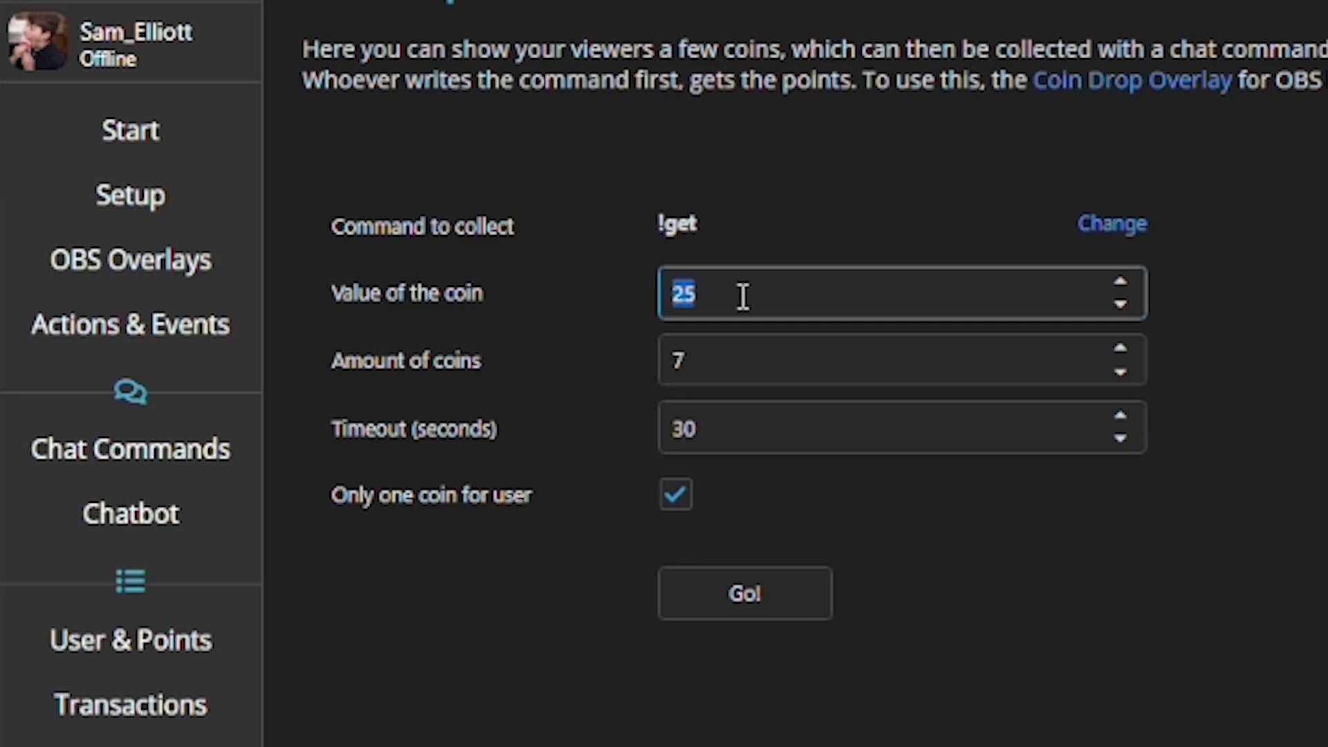
type("30")
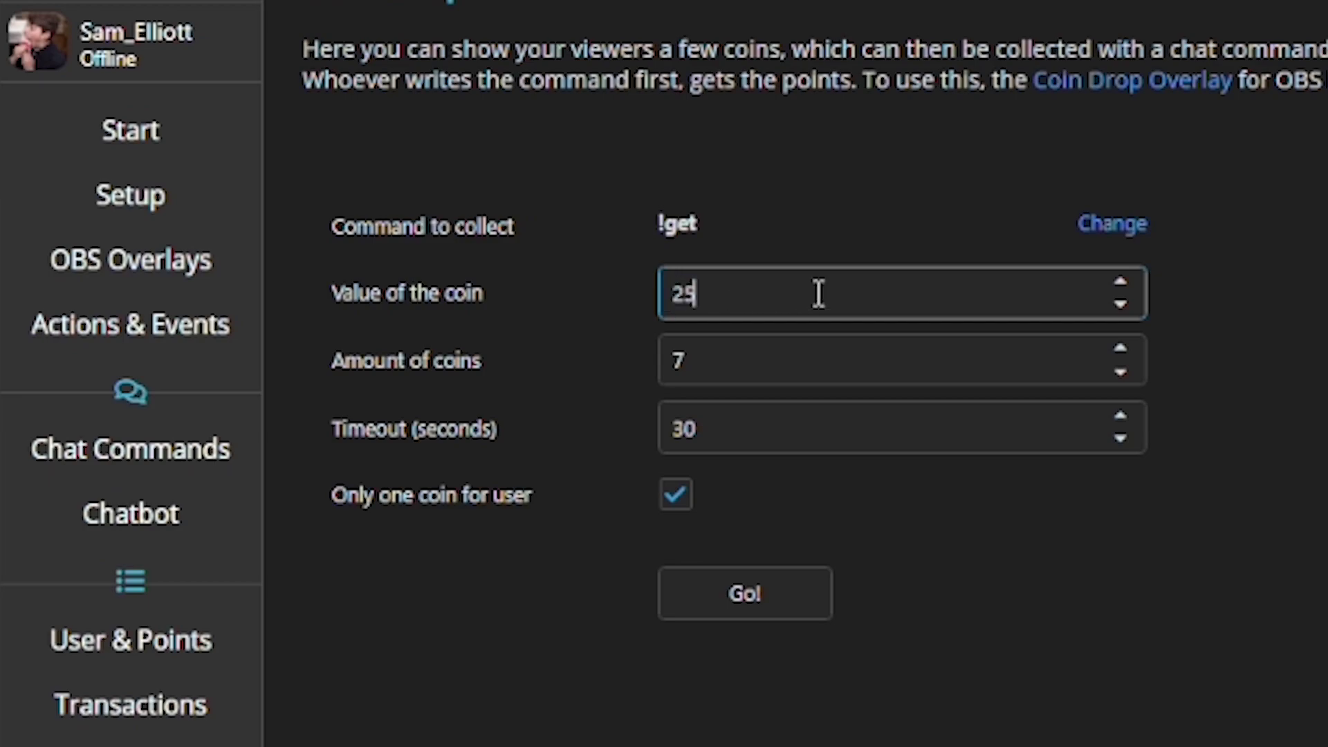
- Try a different amount of coins for the coin drop and leave it at 7
left_click(768, 382)
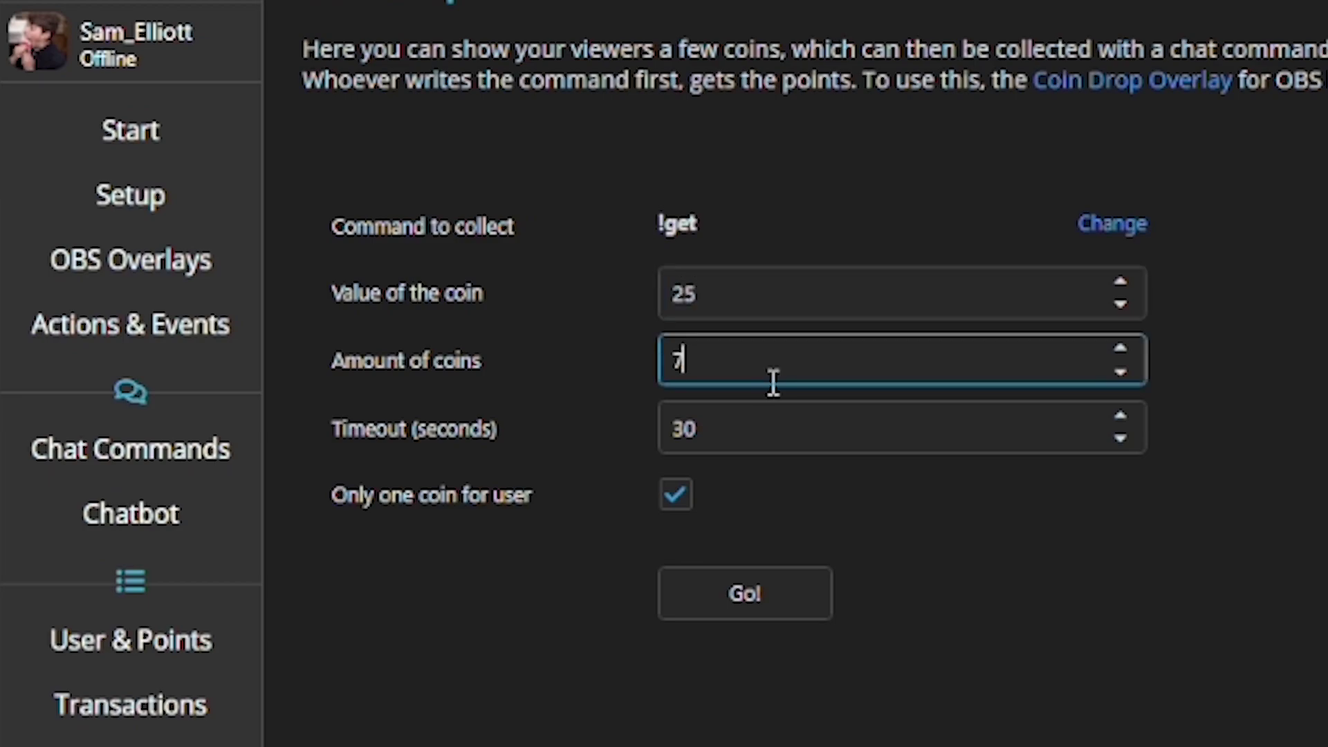
left_click(1121, 350)
left_click(1121, 350)
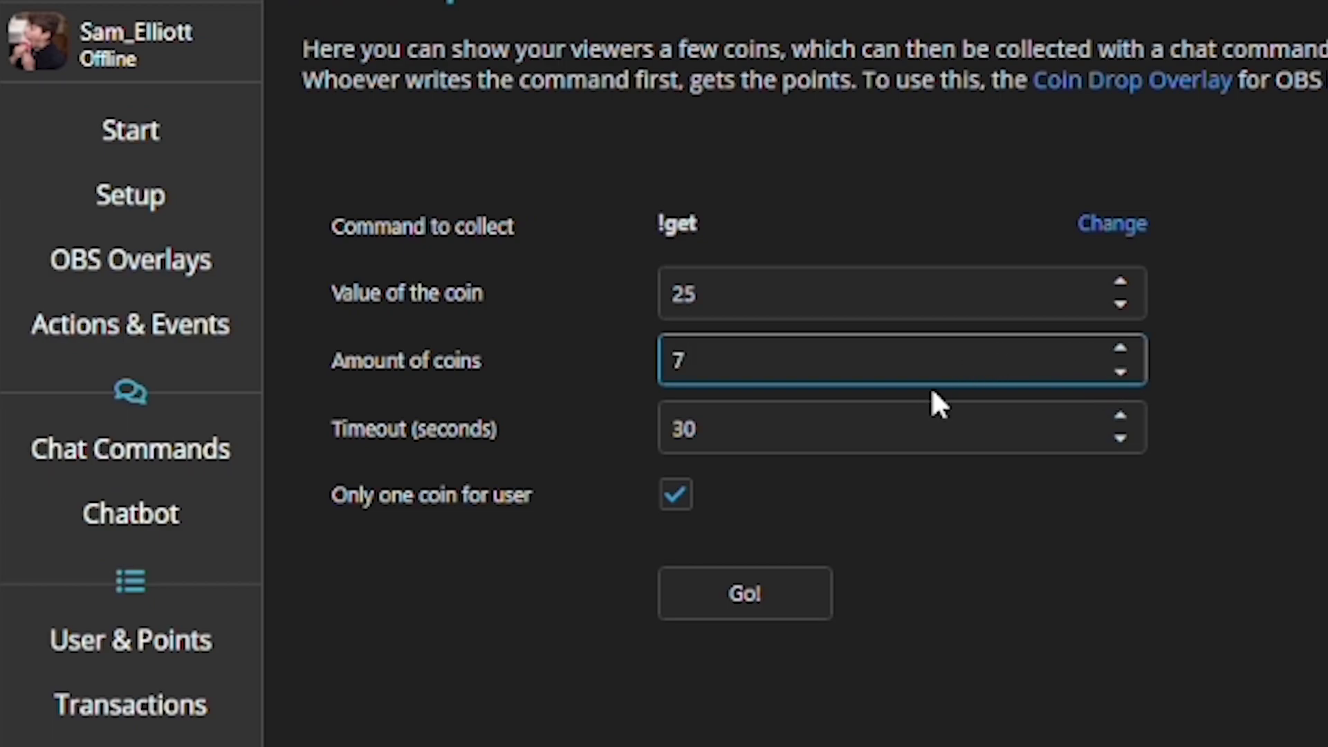
- Try timeouts of 60 and 15 seconds for the coin drop and restore 30 seconds
left_click(883, 415)
type("60")
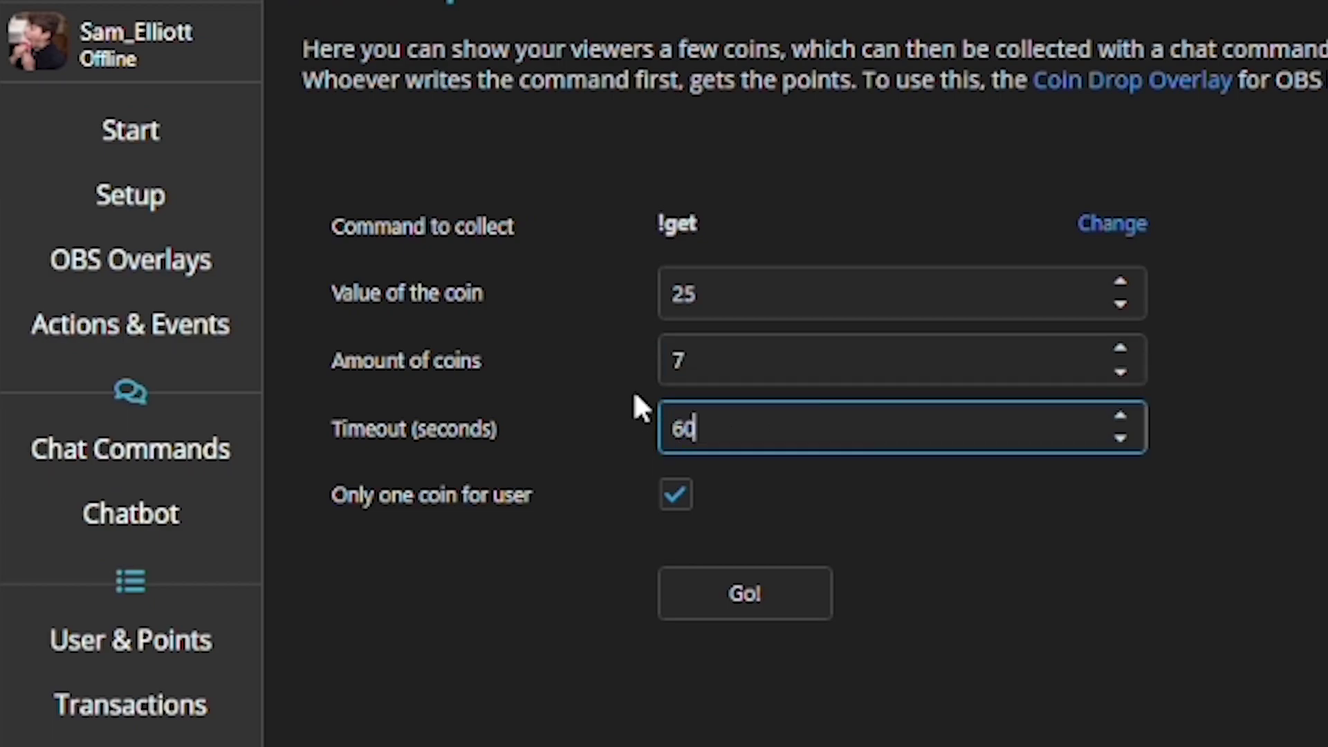
key("BackSpace")
key("BackSpace")
type("15")
key("BackSpace")
key("BackSpace")
type("30")
left_click(799, 477)
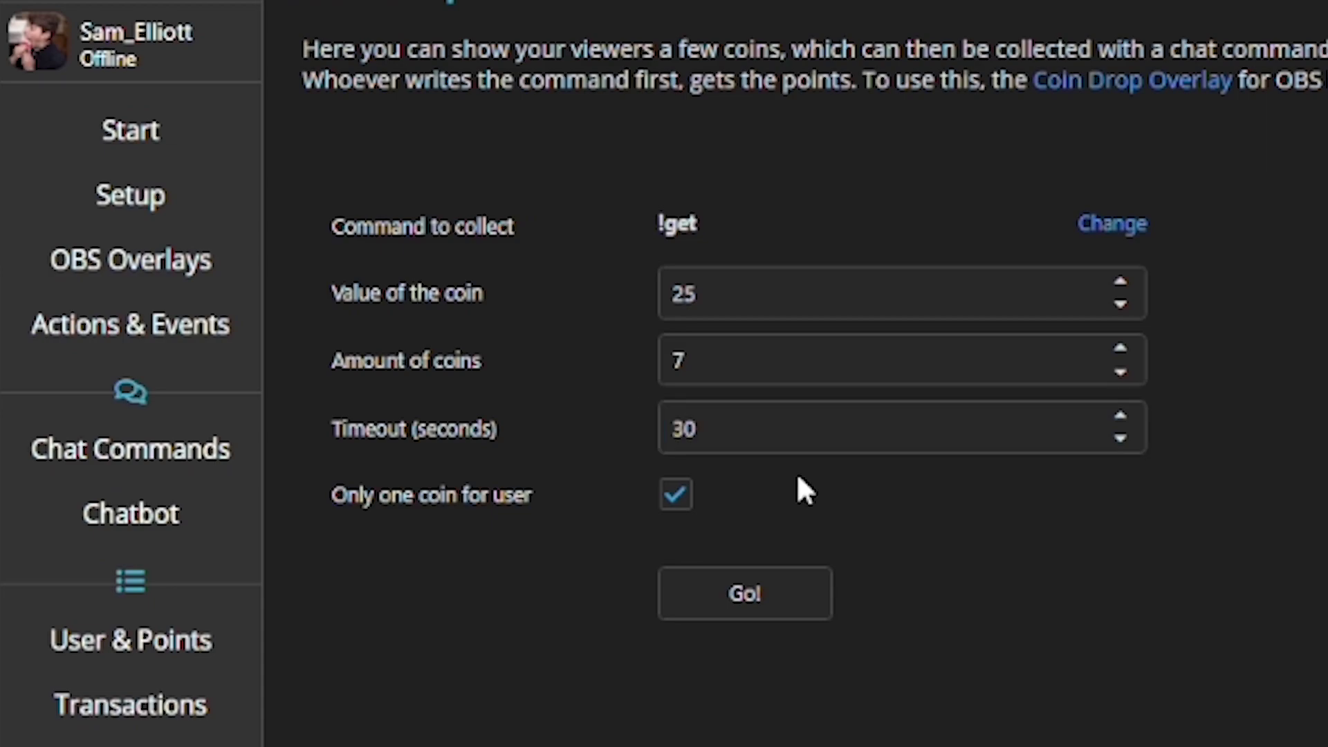
- Toggle the limit of one coin per user, leaving it enabled, and trigger a coin drop
left_click(671, 501)
left_click(686, 507)
left_click(737, 592)
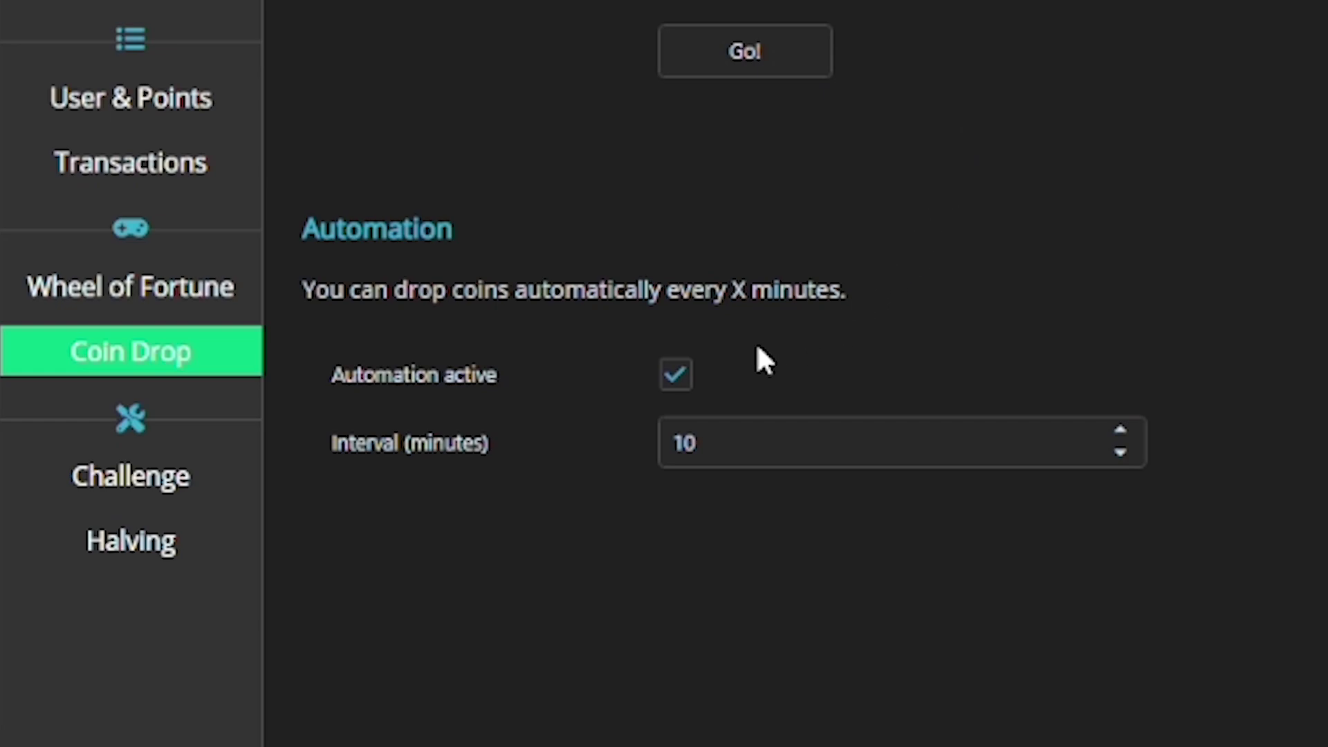
- Keep the automatic coin drop active and re-enter 10 minutes as its interval
left_click(678, 377)
key("Tab")
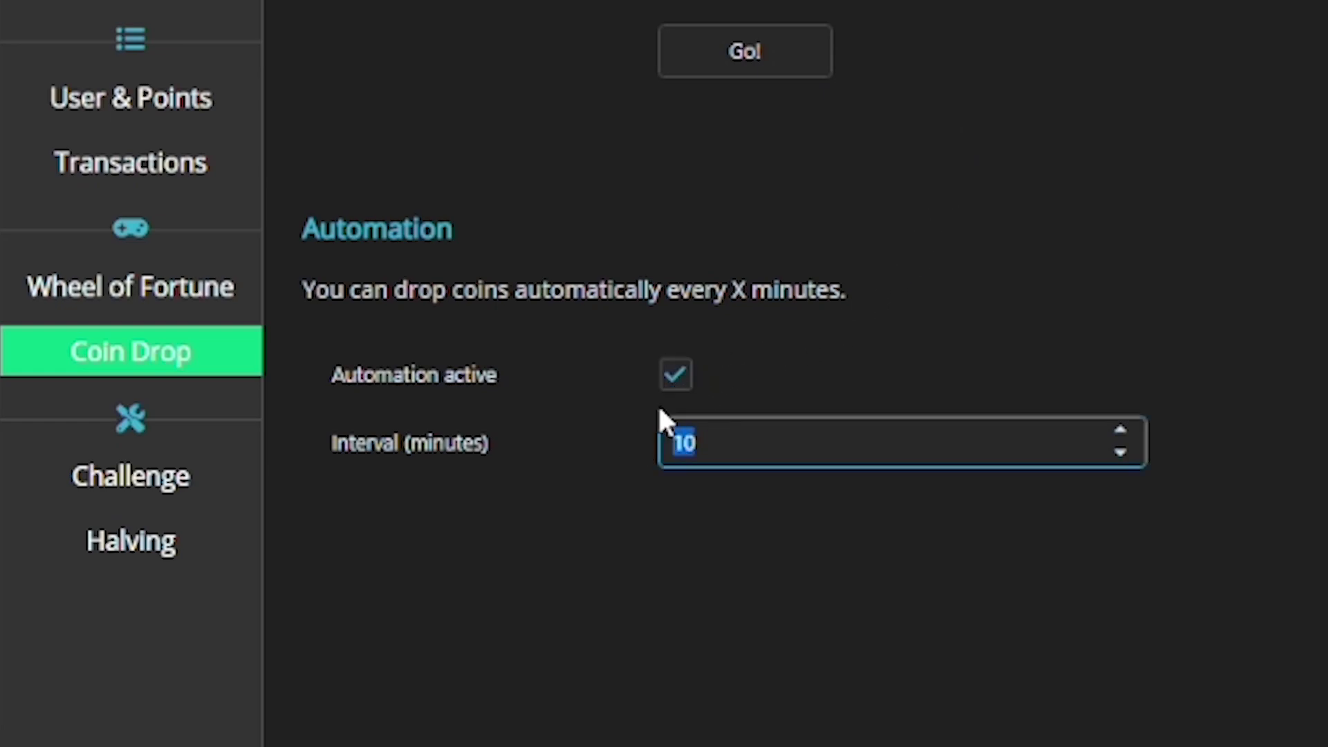
type("10")
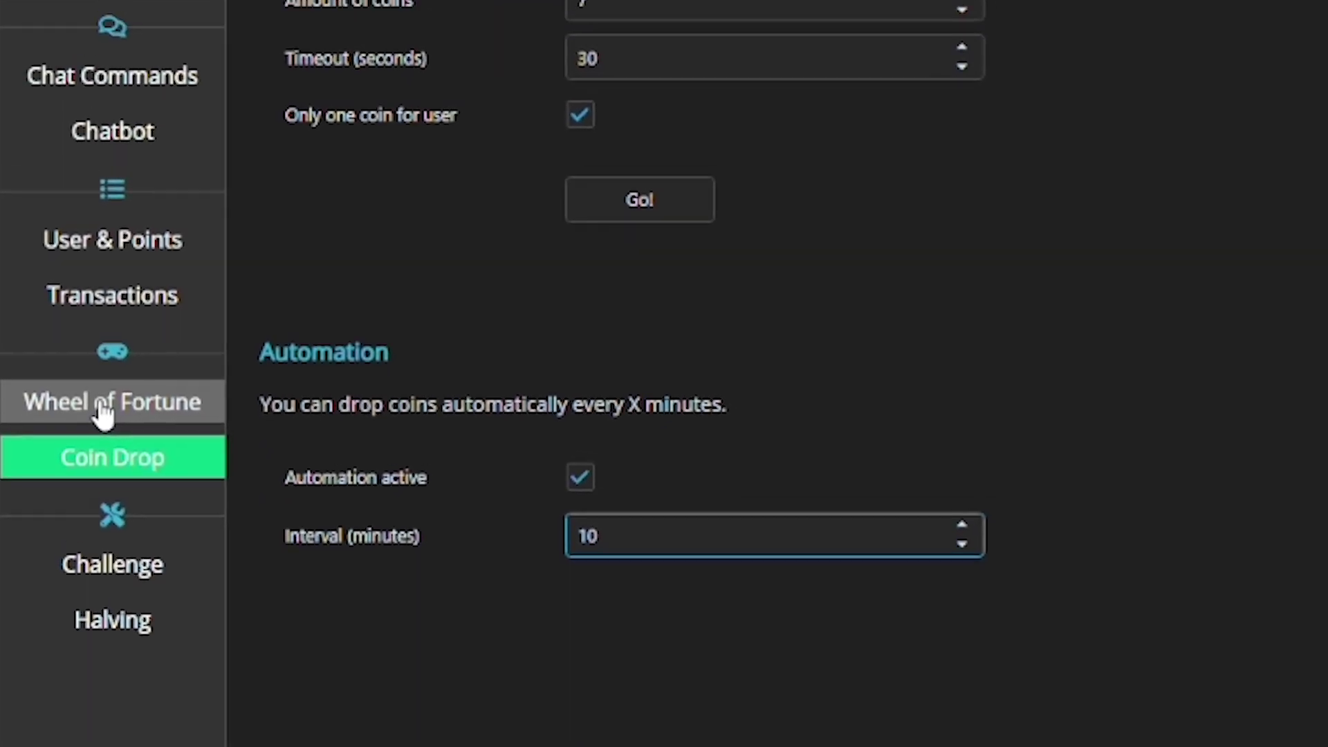
- Open the Wheel of Fortune settings, try a maximum normal win of 100 and restore it to 50
left_click(133, 294)
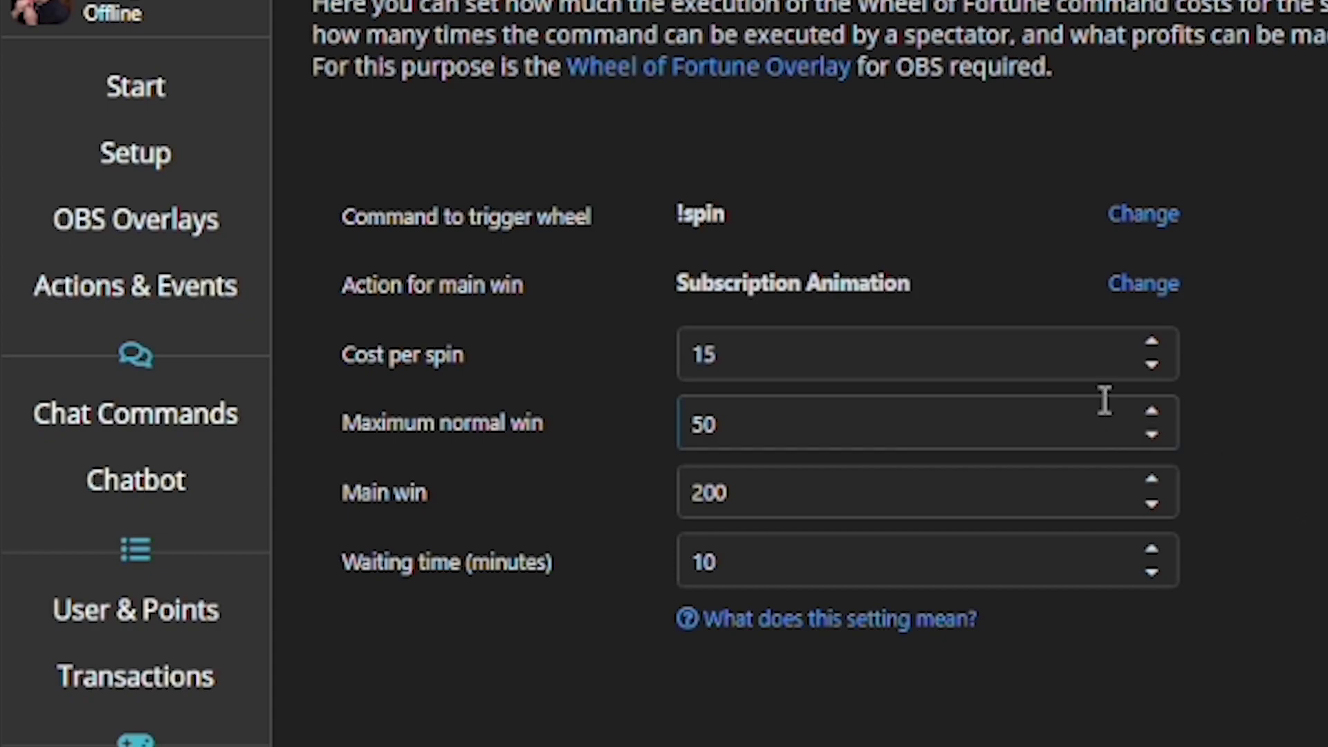
double_click(868, 348)
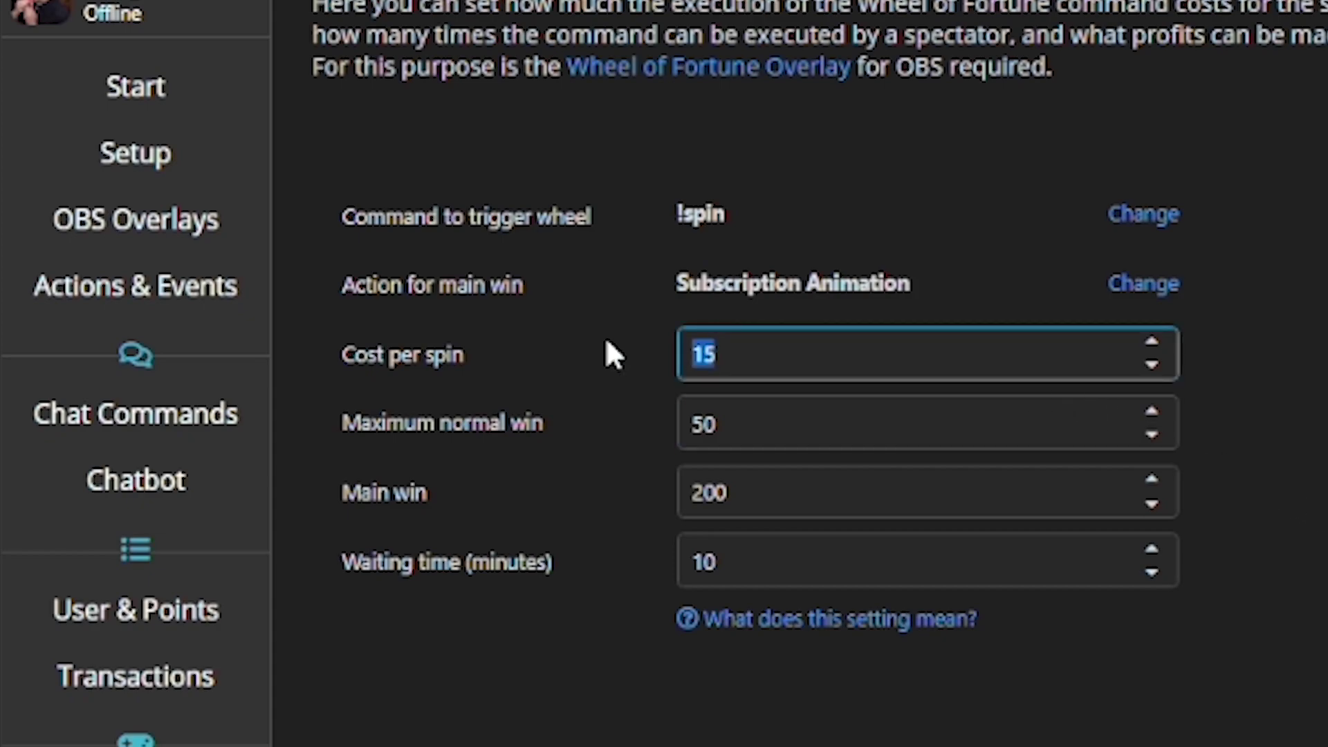
left_click(794, 409)
type("100")
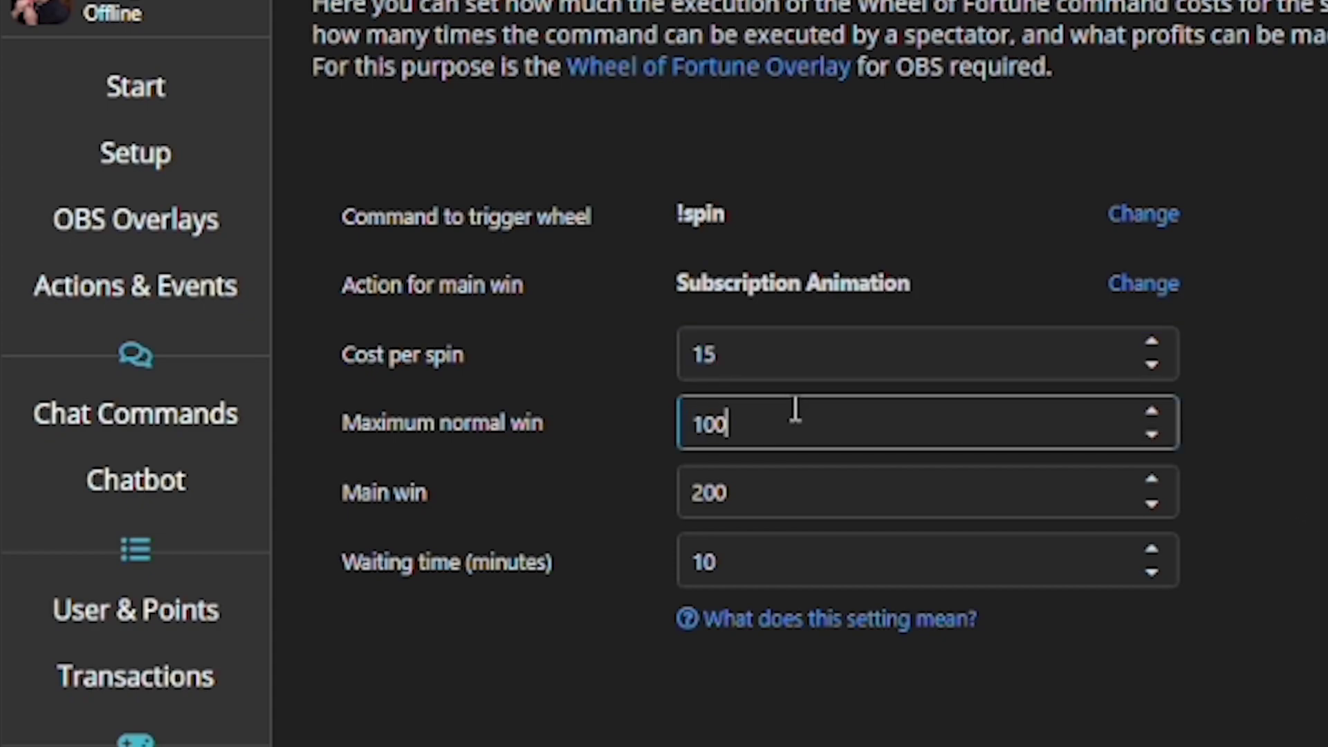
type("50")
left_click(1151, 412)
left_click(1151, 435)
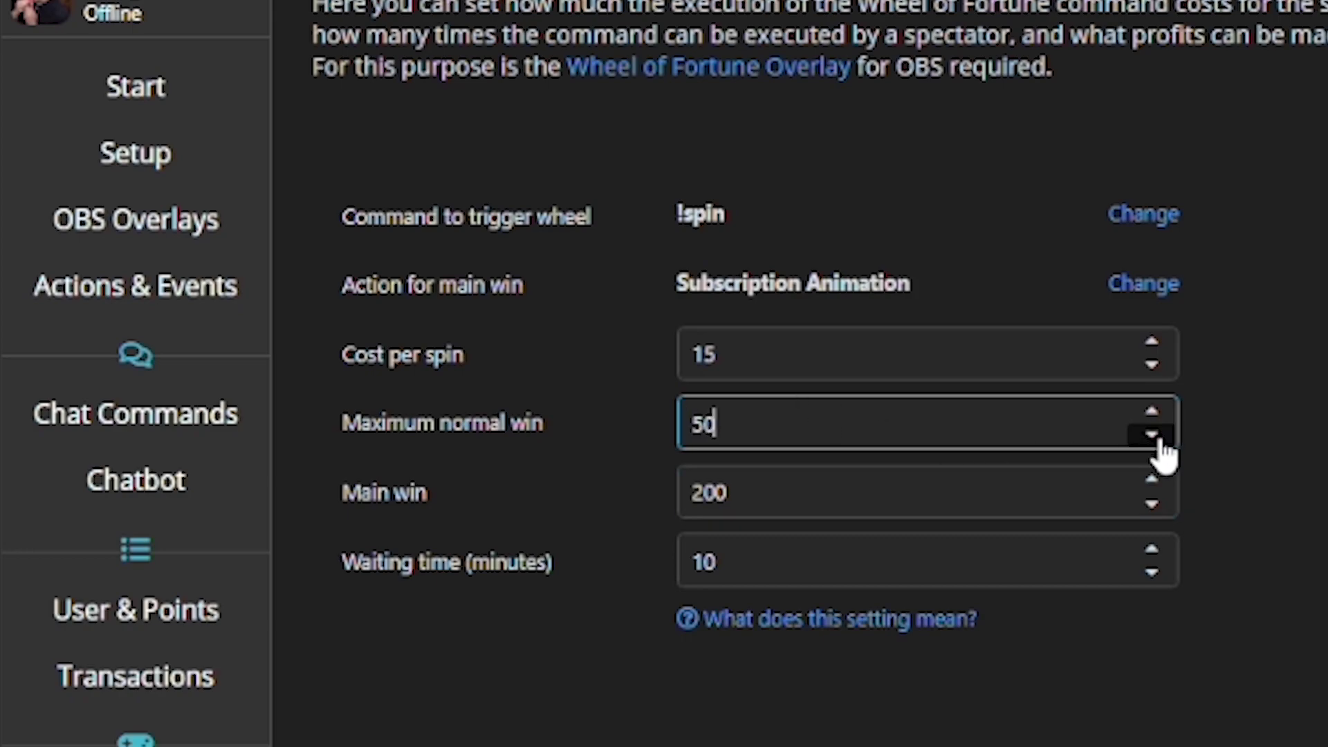
- Try a different main win amount for the Wheel of Fortune and restore it to 200
left_click_drag(942, 491, 649, 495)
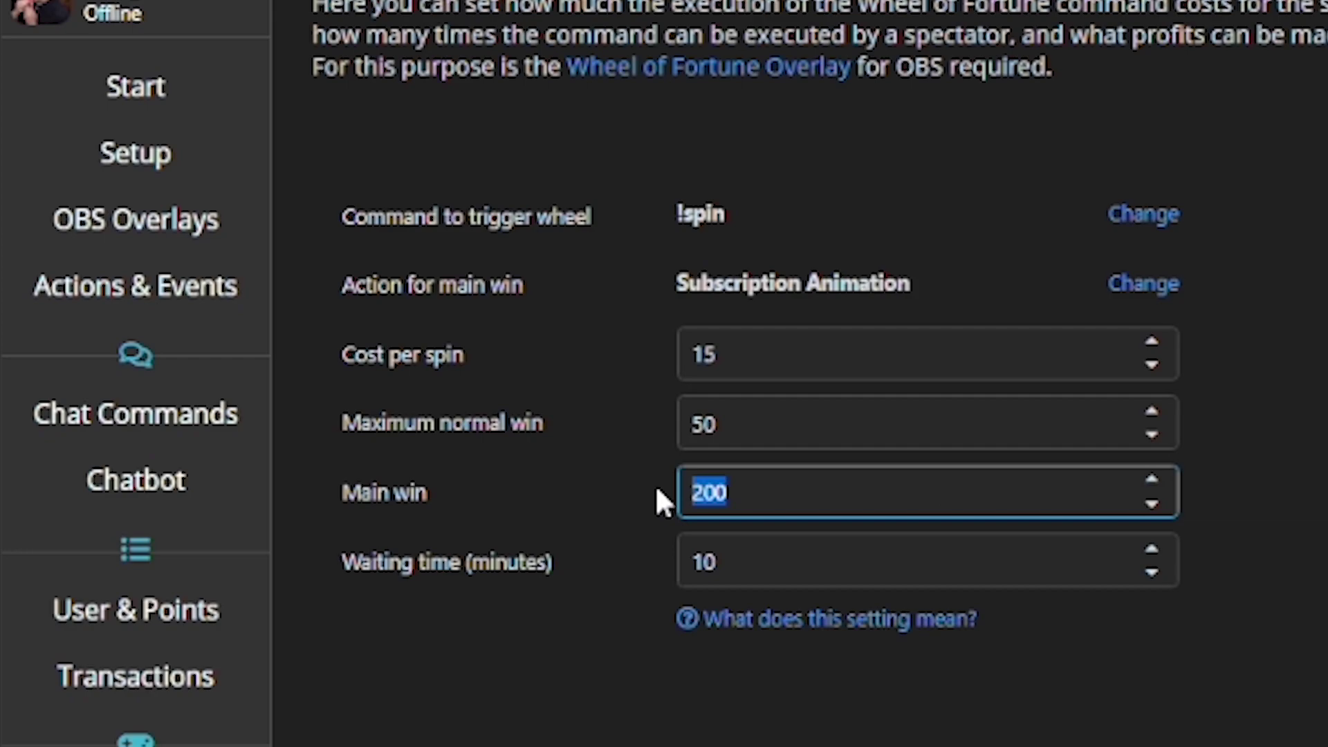
type("6969")
key("BackSpace")
key("BackSpace")
key("BackSpace")
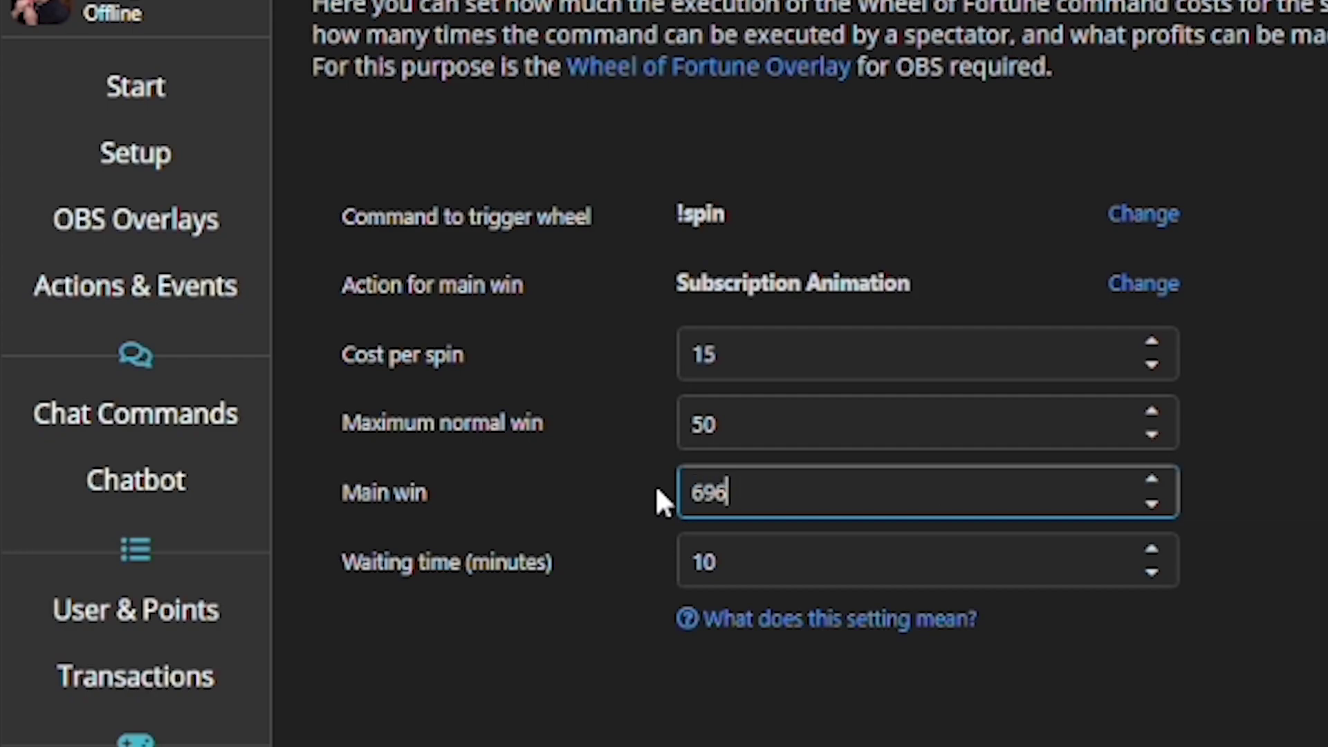
key("BackSpace")
type("200")
- Try a waiting time of 9 minutes between wheel spins and restore it to 10 minutes
left_click(758, 564)
left_click(1161, 573)
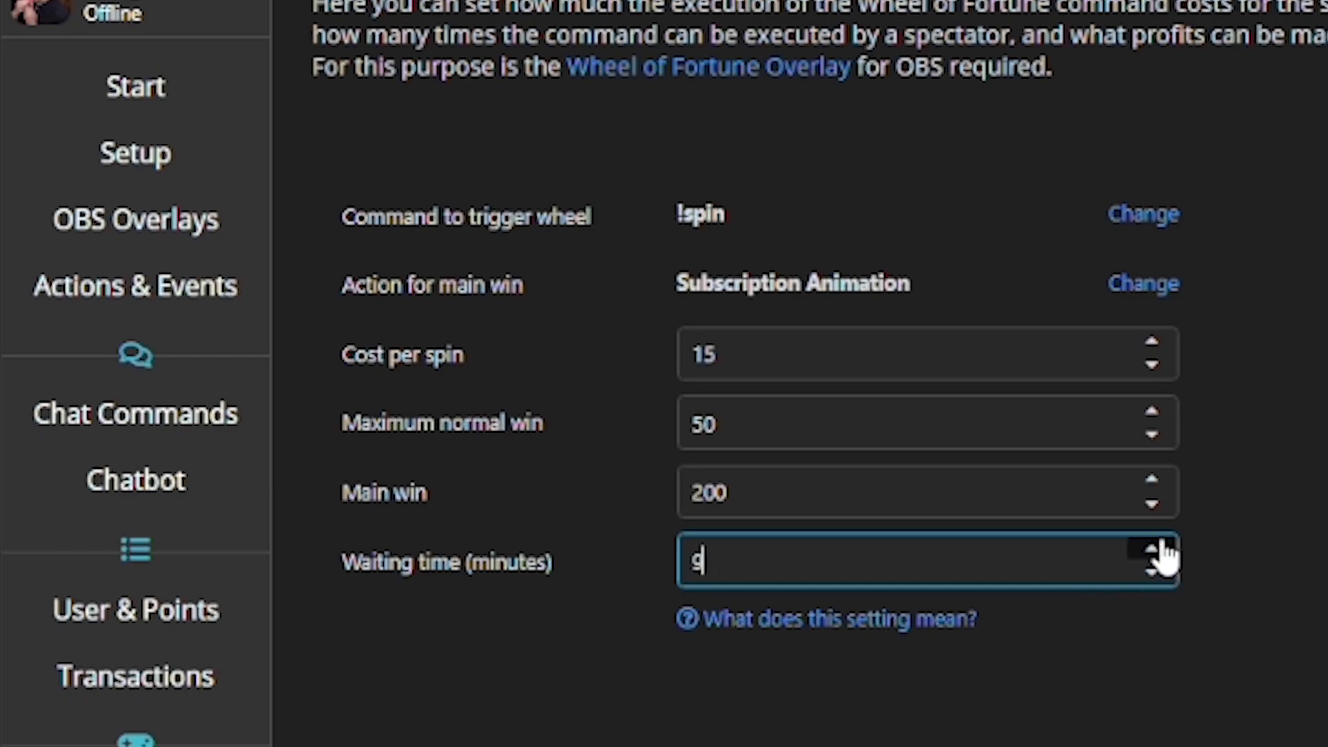
left_click(1162, 553)
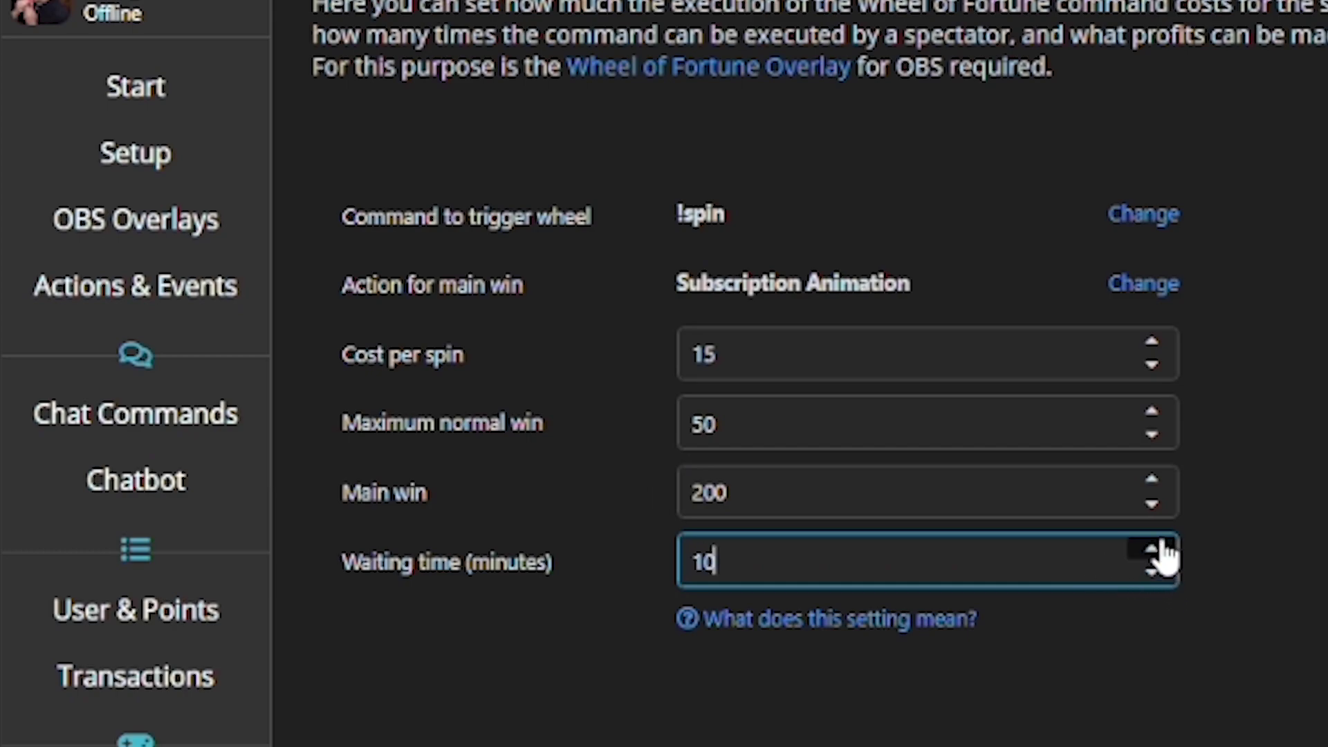
left_click(1268, 593)
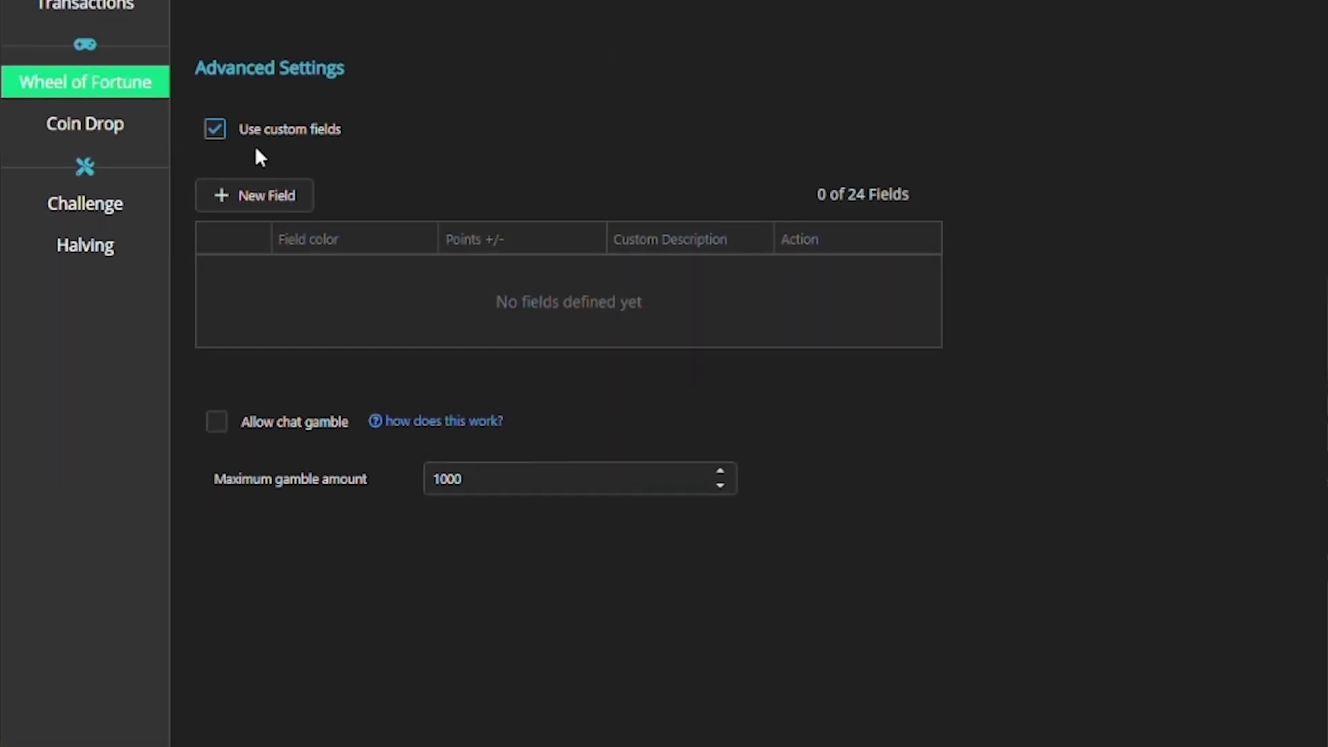
- Add a custom wheel field coloured #00bbff worth 50 points and view the actions available for it
left_click(267, 197)
left_click(373, 269)
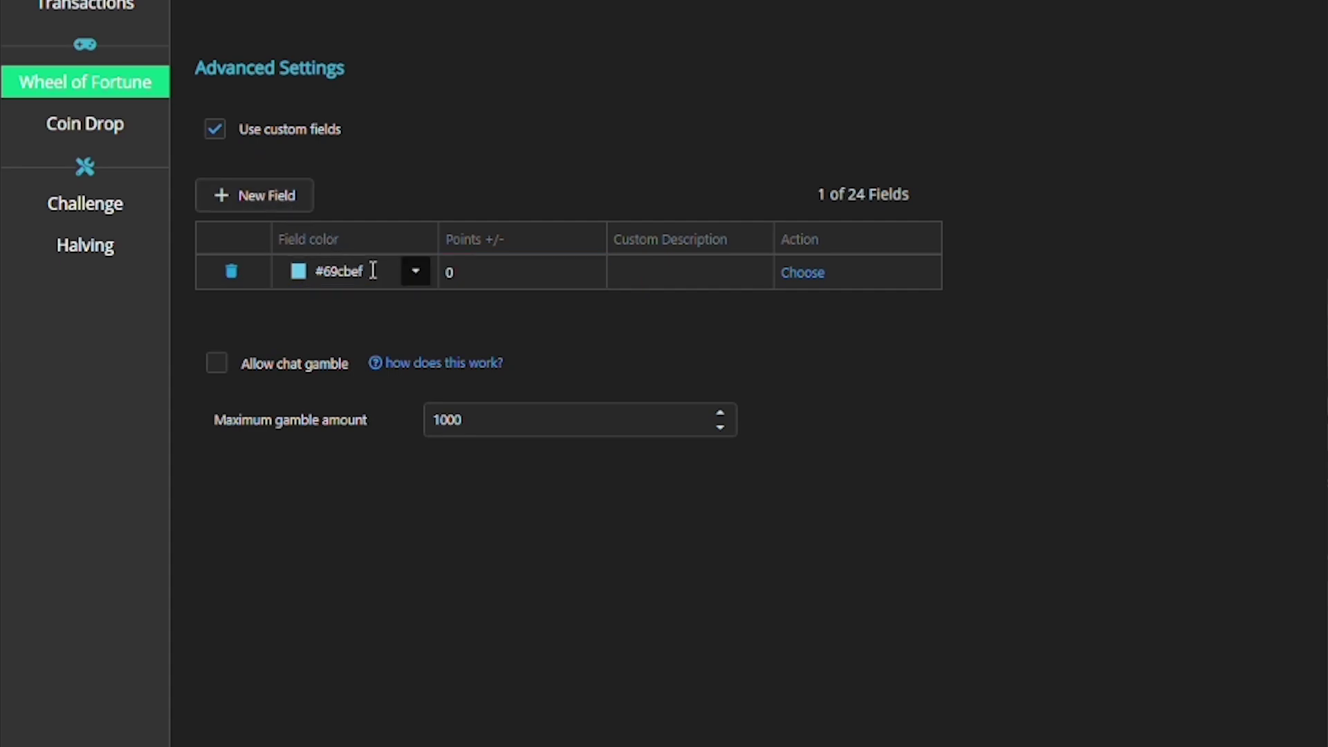
left_click(416, 271)
mouse_move(443, 325)
left_mouse_down()
mouse_move(424, 400)
mouse_move(518, 373)
mouse_move(562, 306)
left_mouse_up()
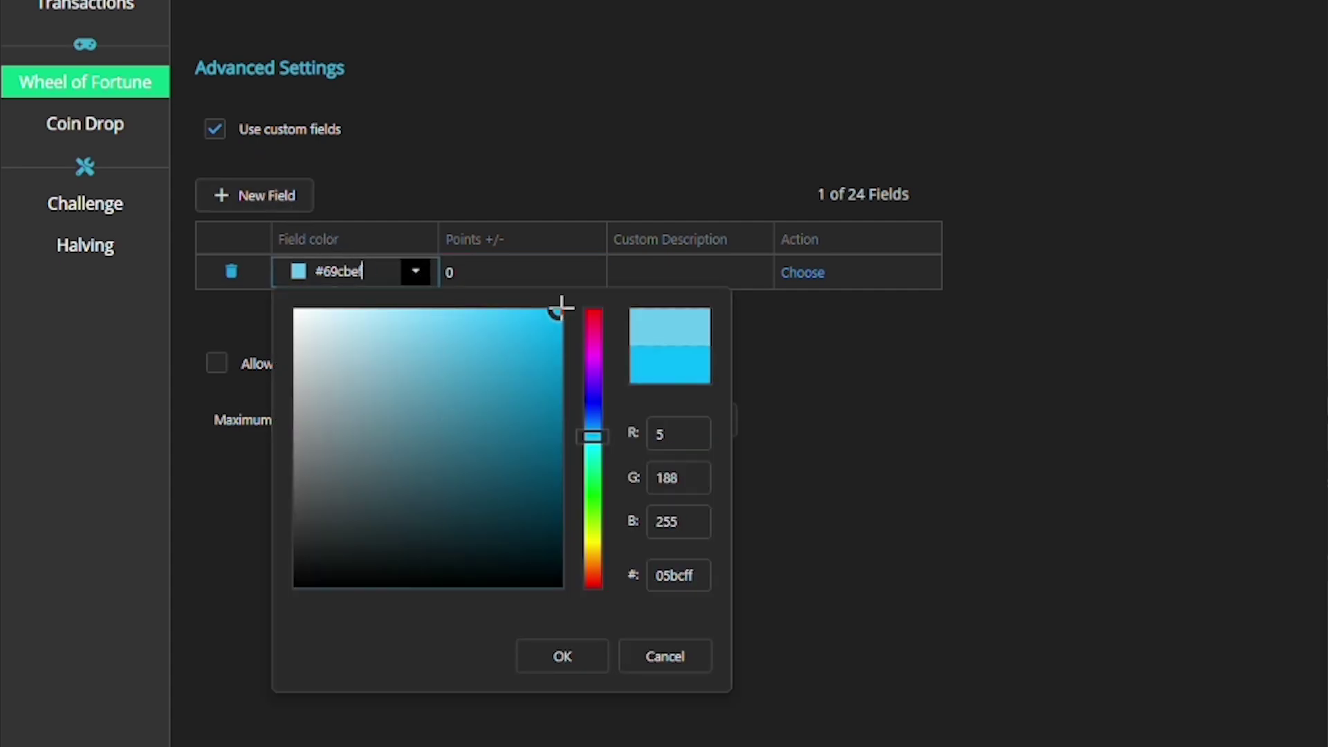
left_click(563, 656)
left_click(476, 274)
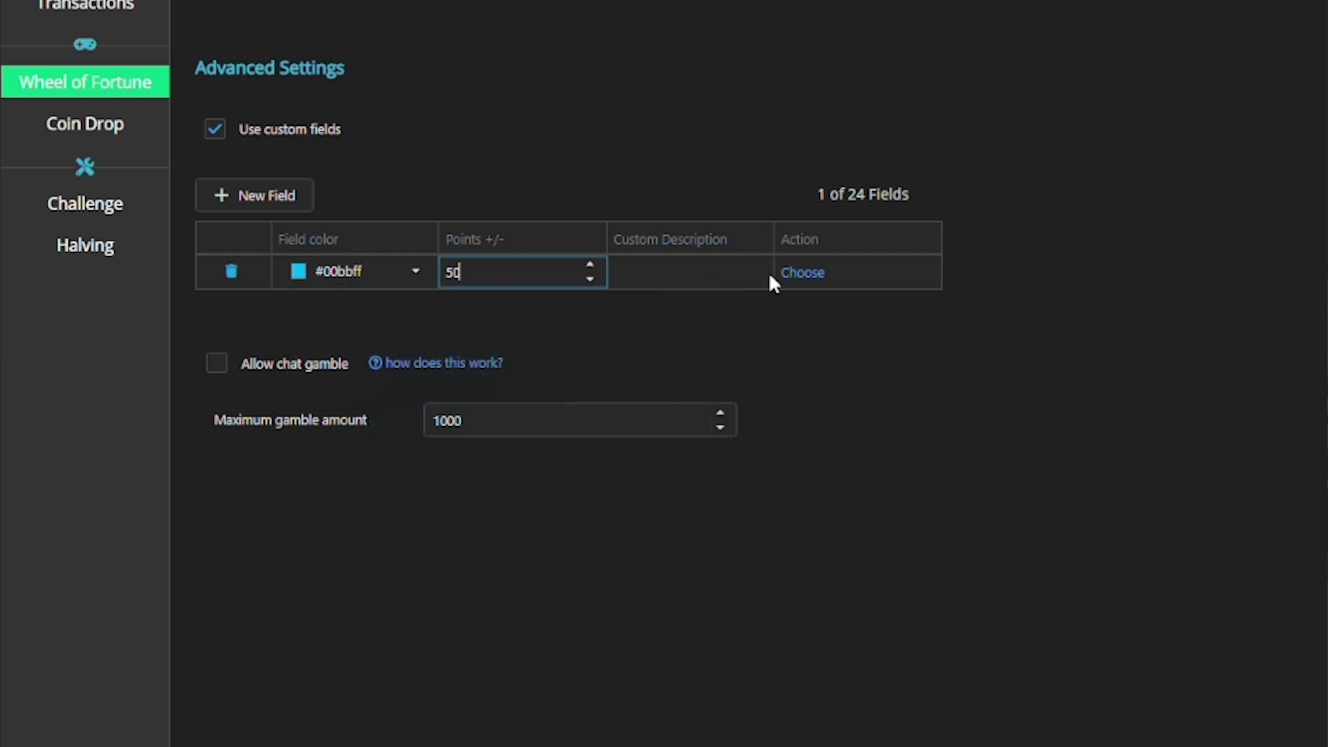
left_click(796, 272)
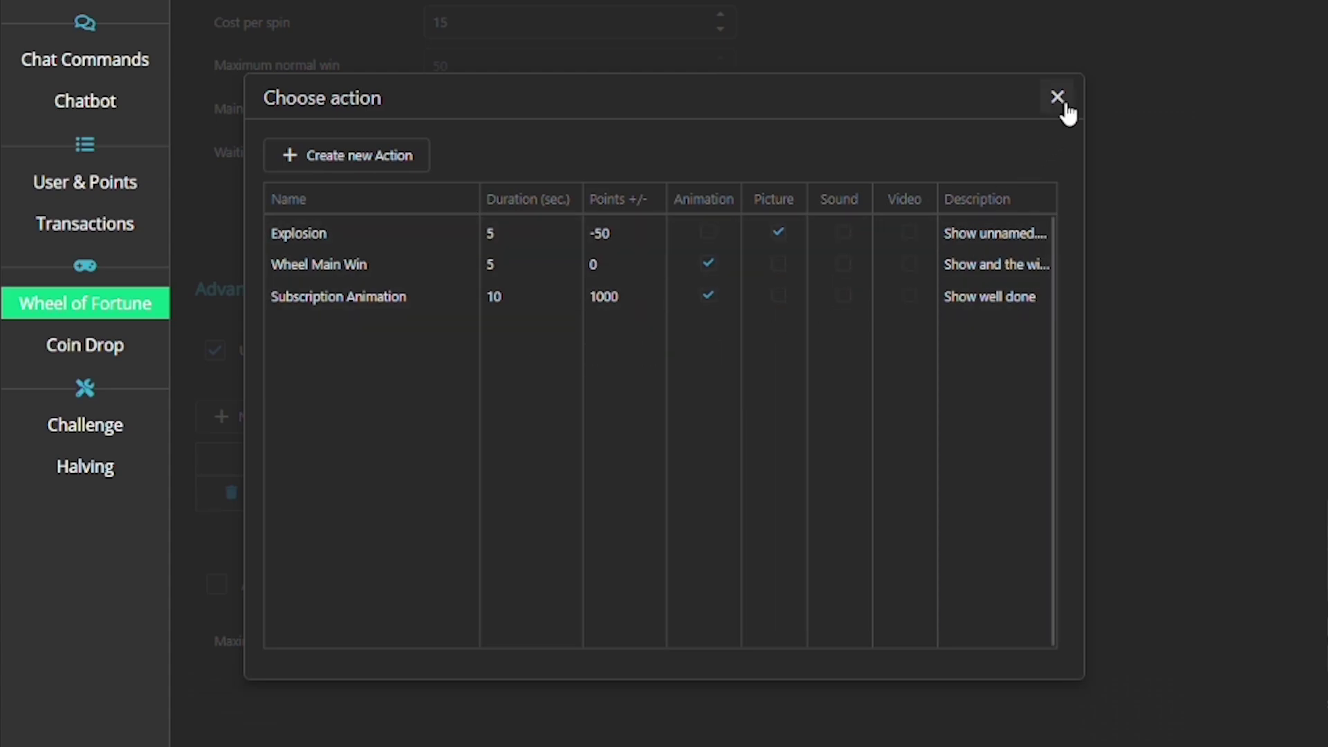
left_click(1060, 99)
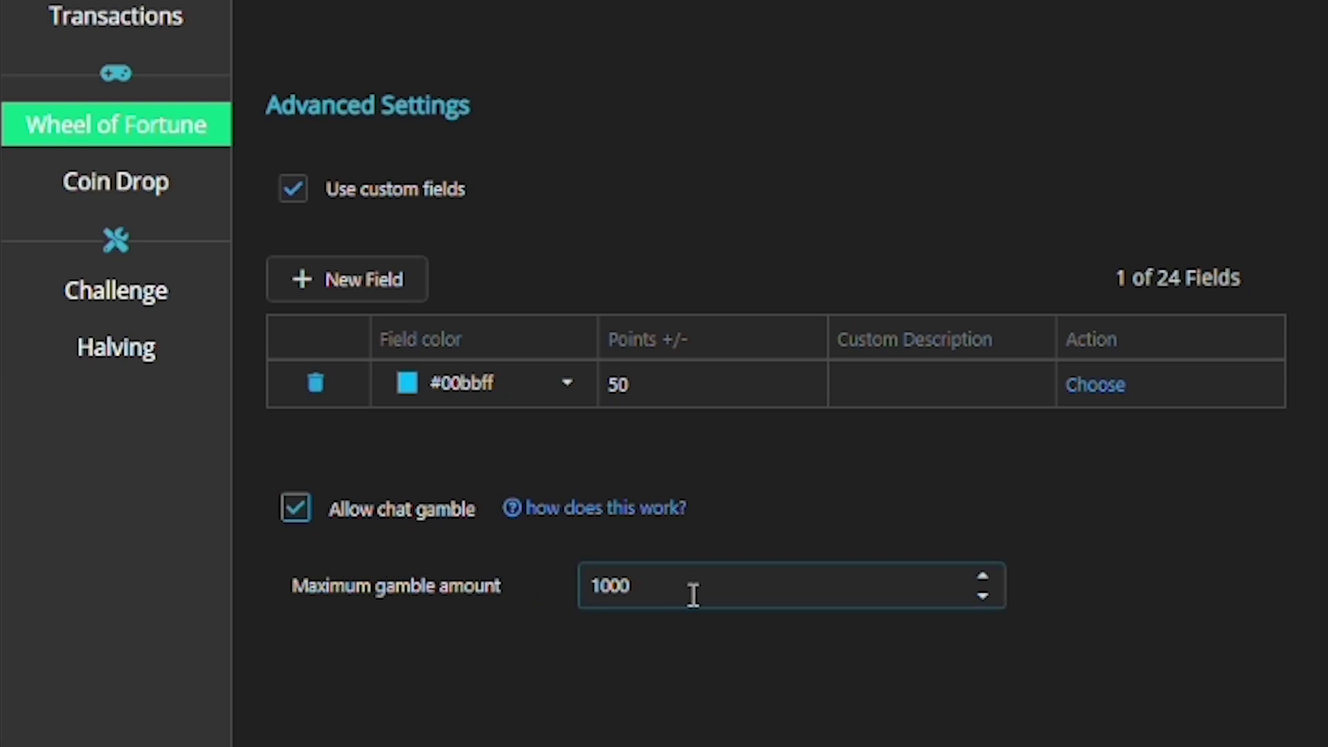
- Try 50000 and 500 as the maximum gamble amount for chat gambling on the wheel
left_click_drag(693, 594, 553, 595)
type("50000")
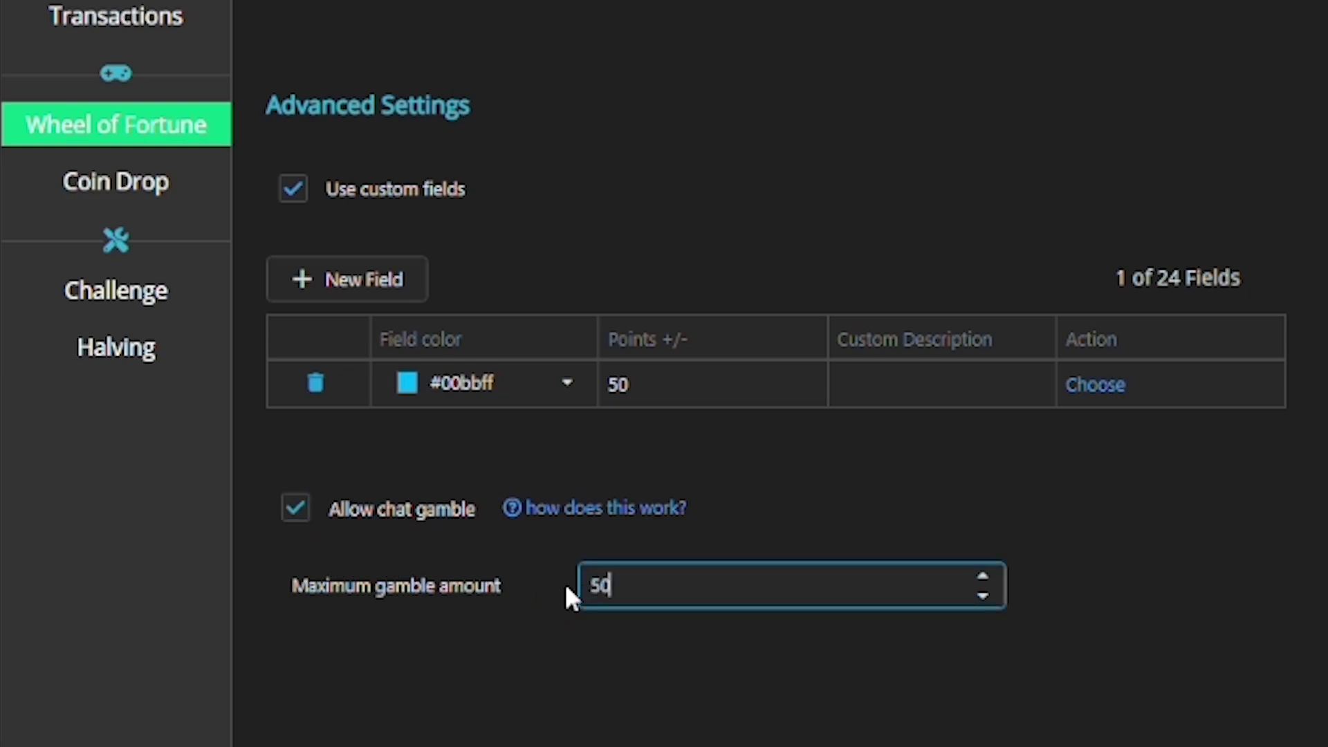
left_click(566, 586)
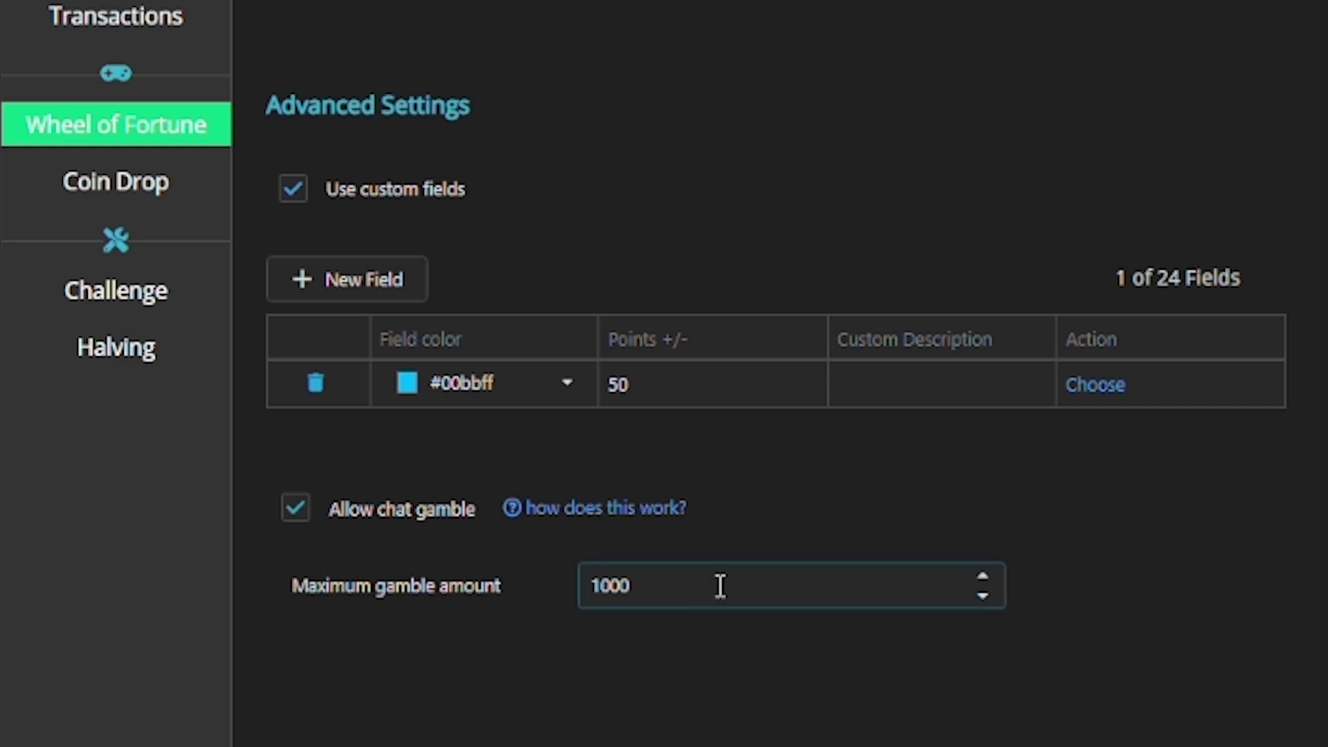
left_click(659, 593)
left_click_drag(659, 594, 563, 572)
type("500")
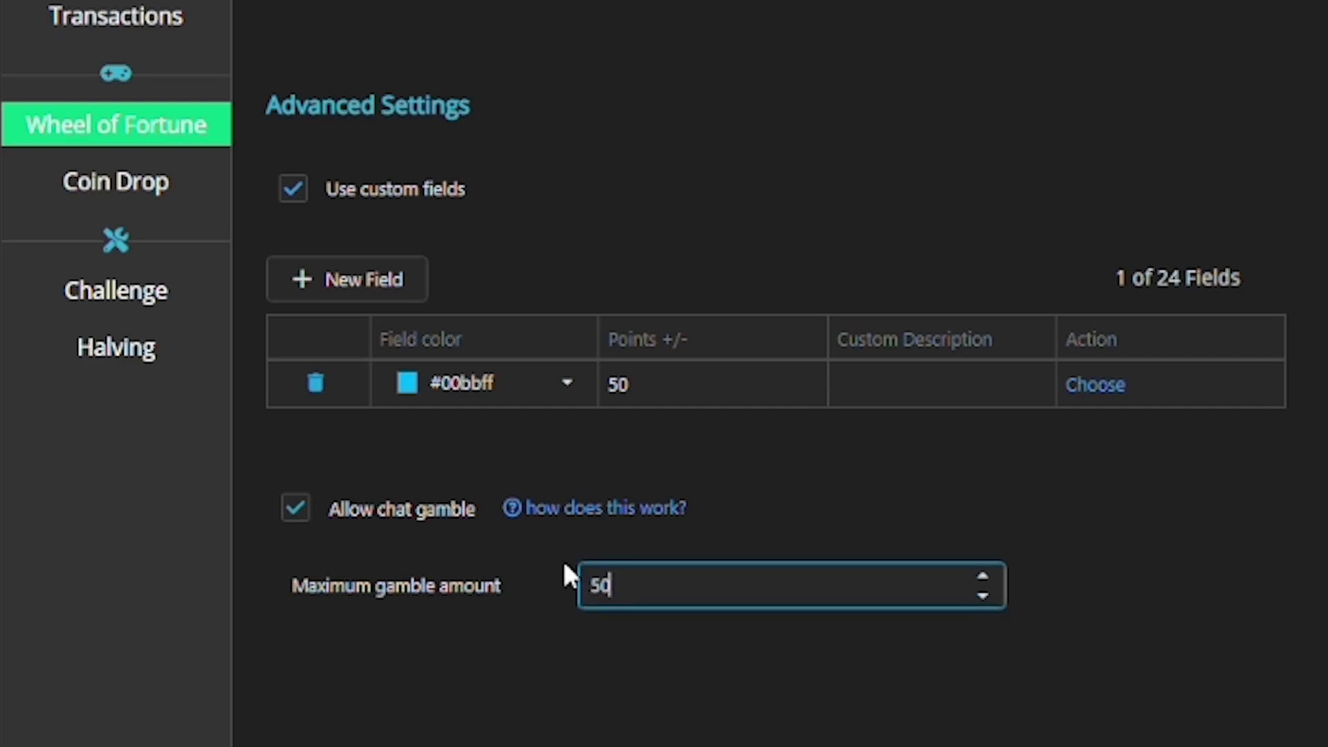
left_click(759, 721)
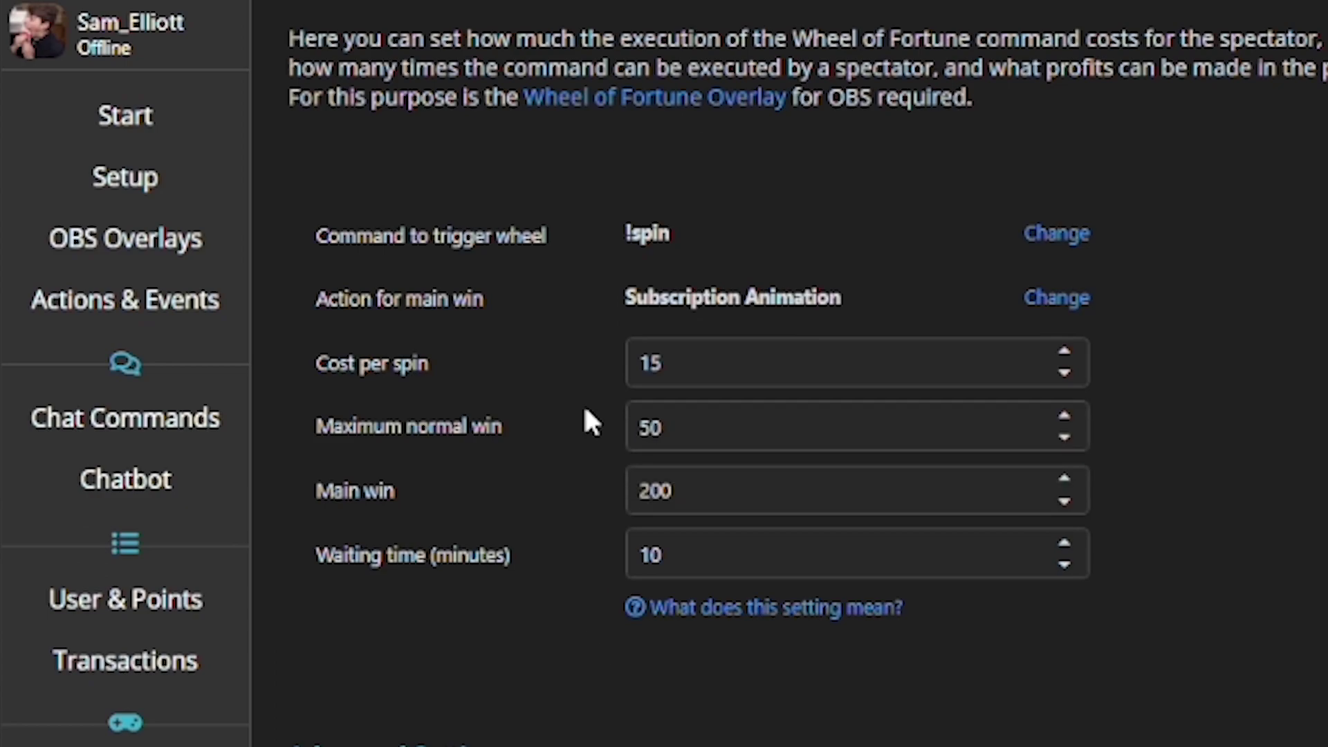
- Check where the wheel's trigger command can be changed among the chat commands, and examine the action assigned to the main win
left_click(1044, 235)
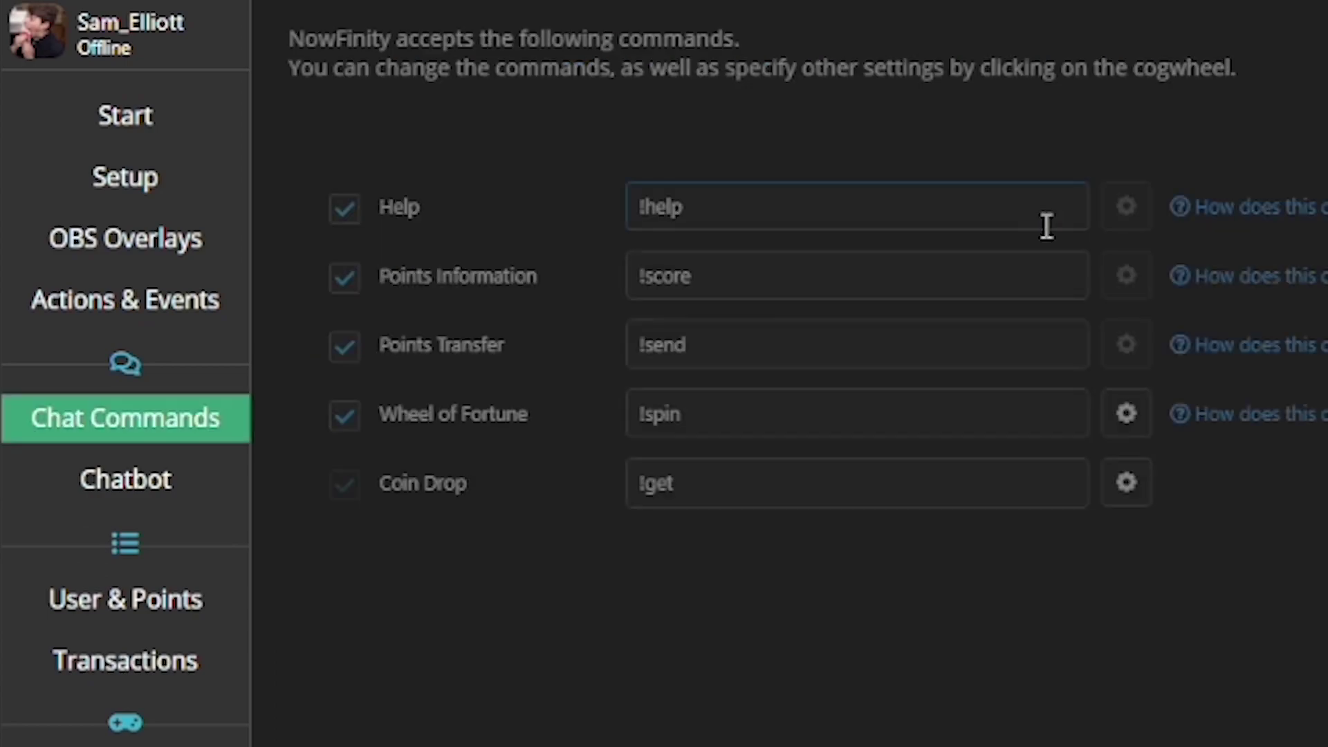
left_click_drag(728, 413, 634, 413)
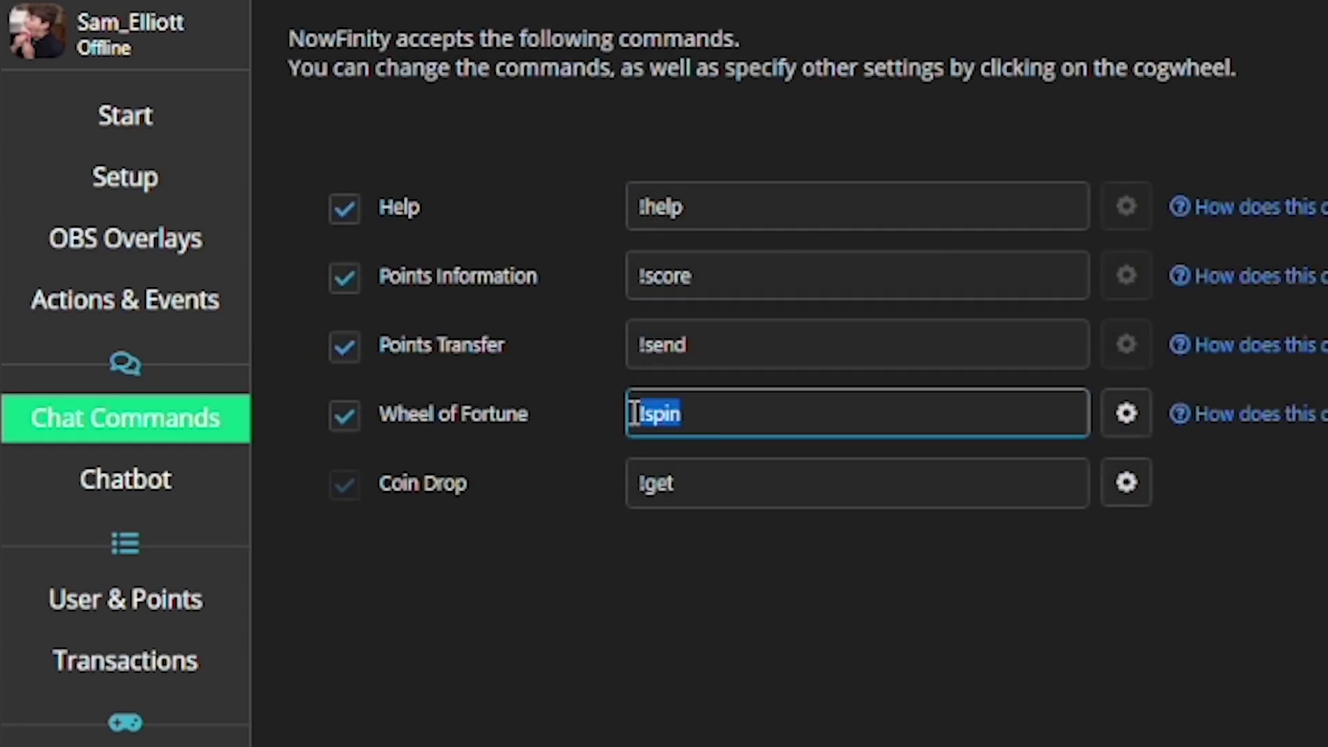
left_click(732, 416)
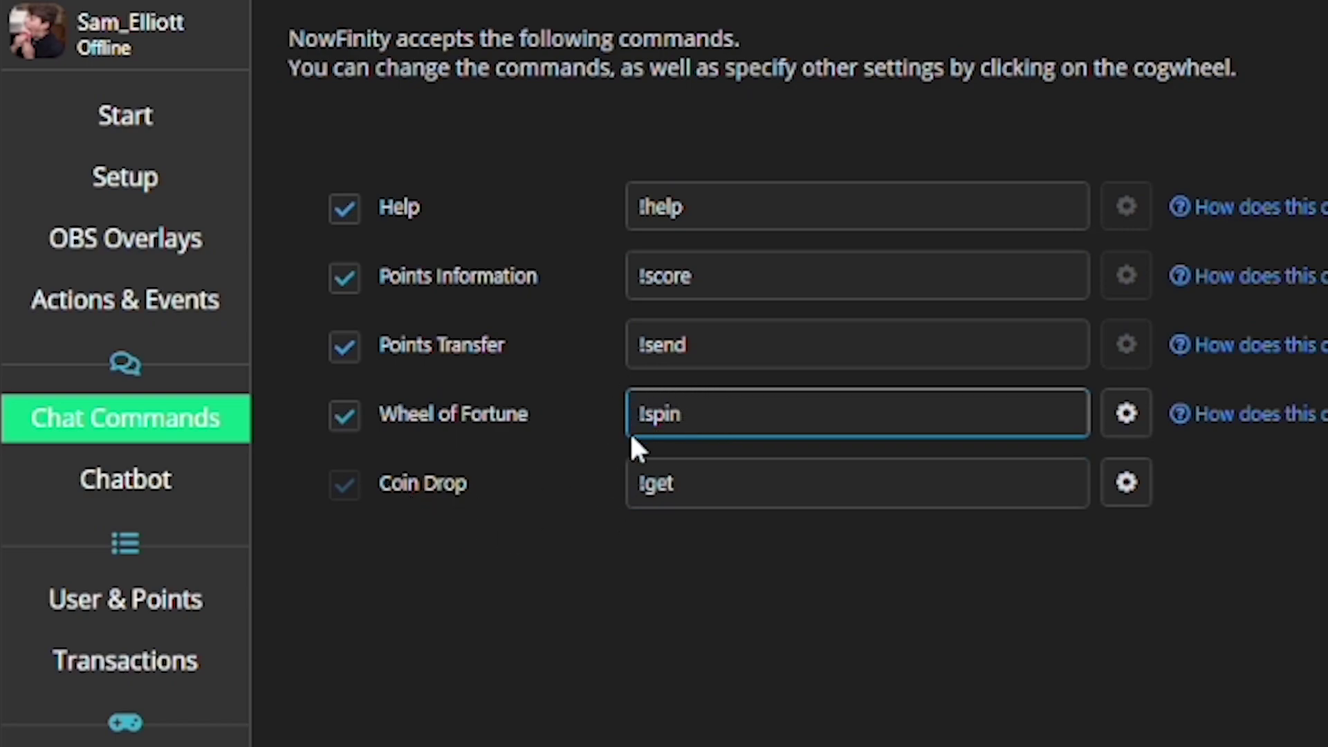
left_click(1126, 413)
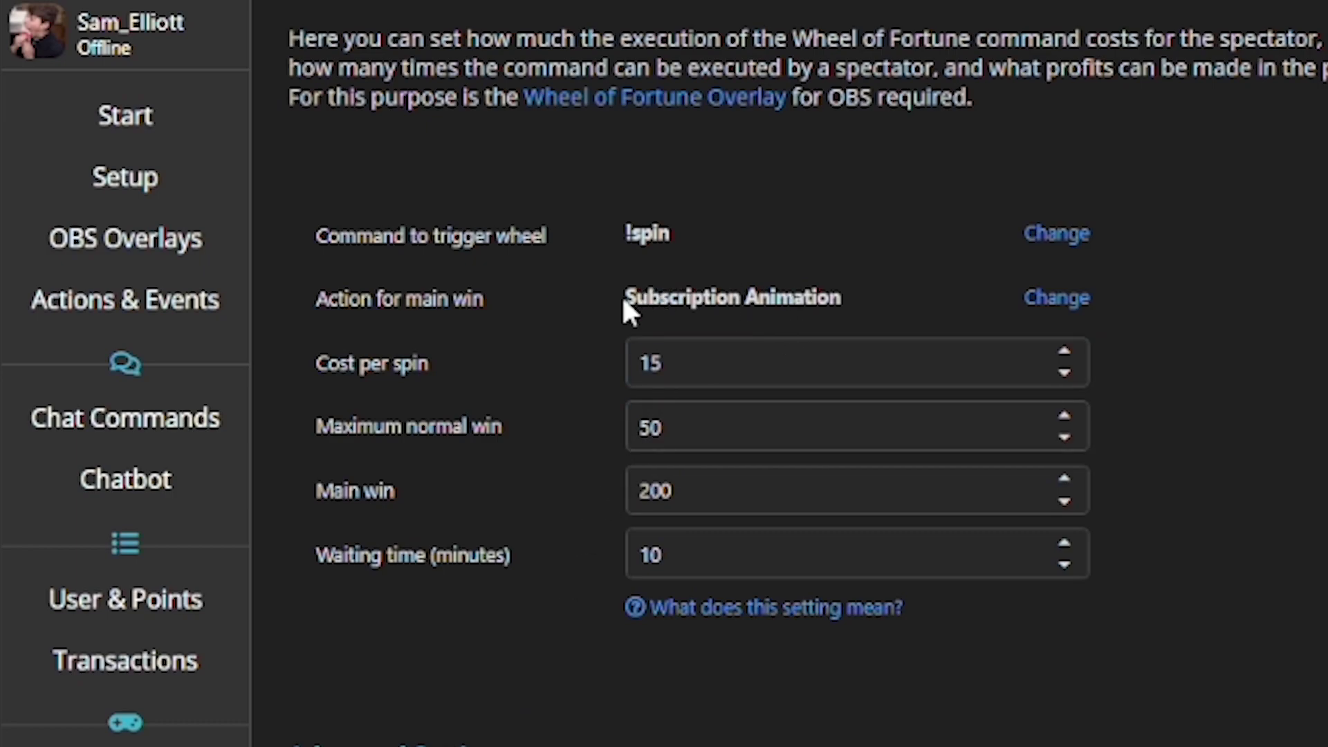
left_click_drag(624, 297, 844, 292)
left_click(523, 298)
left_click_drag(523, 296, 346, 298)
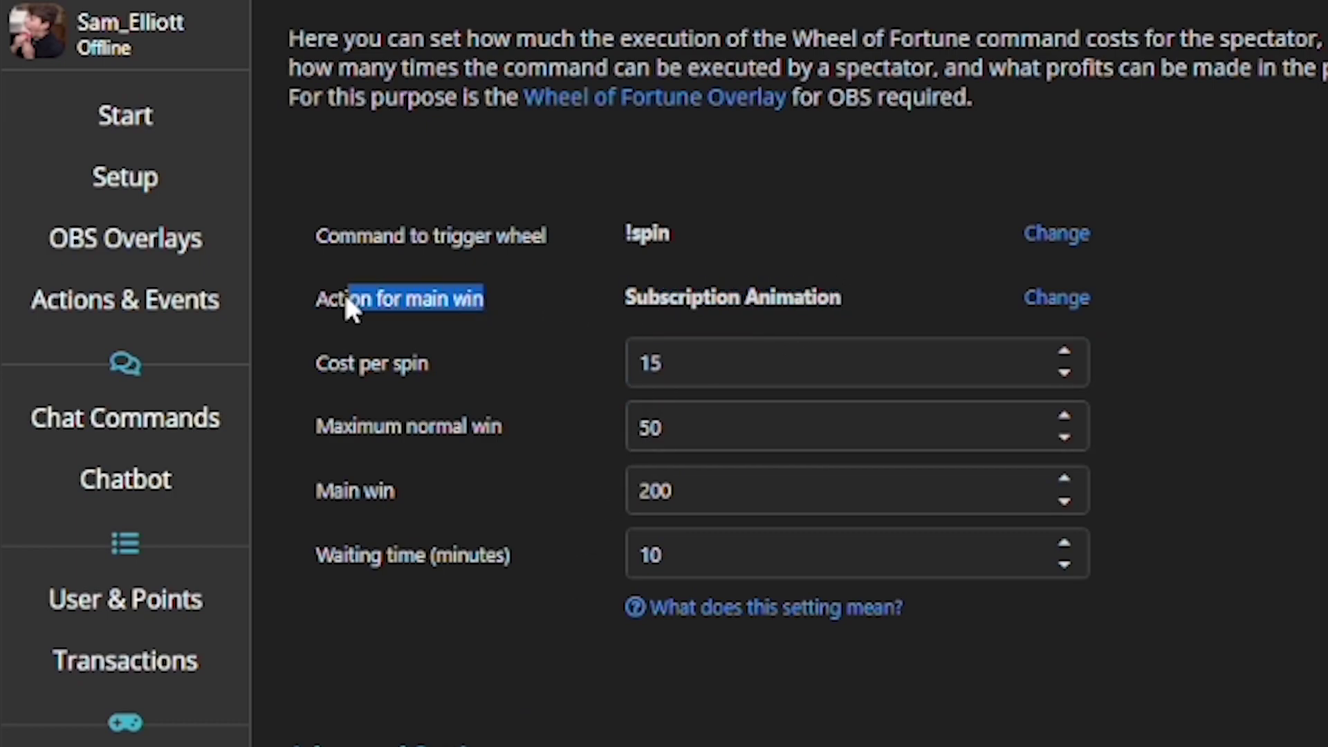
left_click(654, 294)
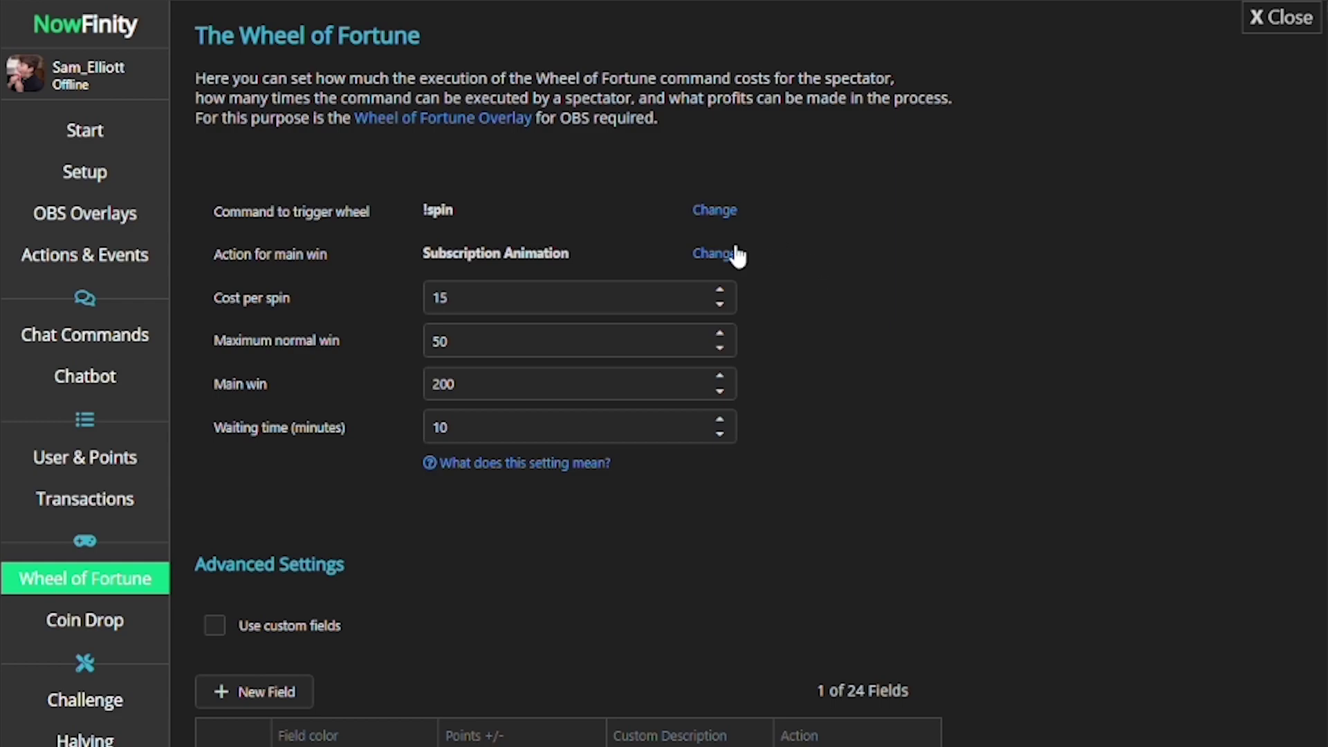
- Start creating a new action for the wheel's main win and name it Main Win
left_click(724, 258)
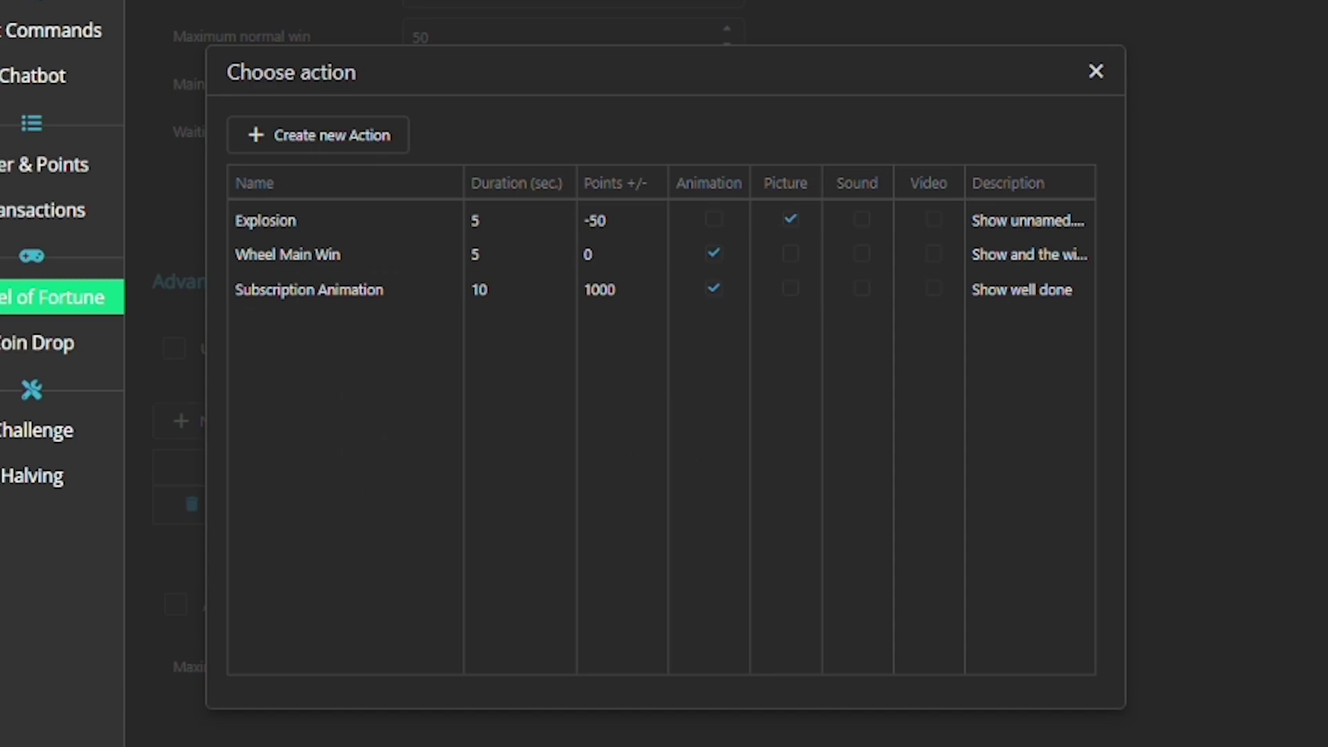
left_click(351, 134)
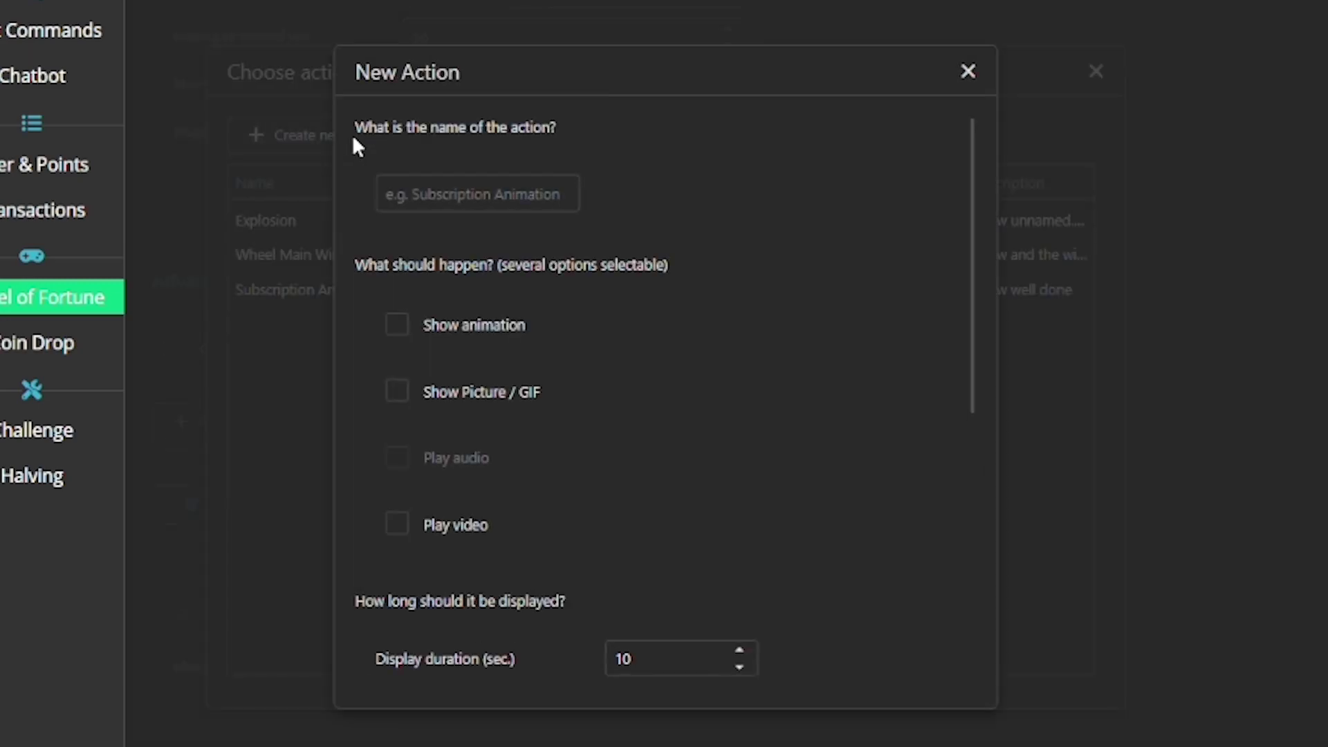
left_click(472, 186)
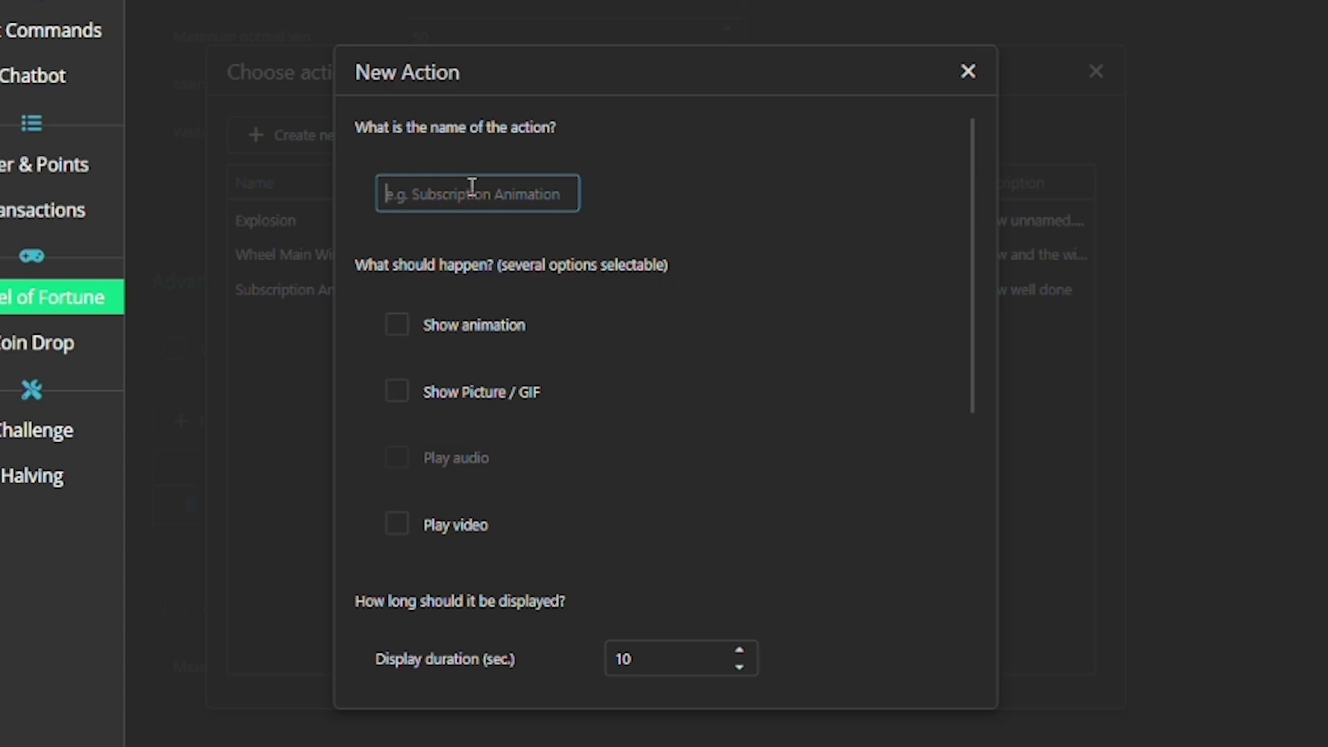
type("Main Win")
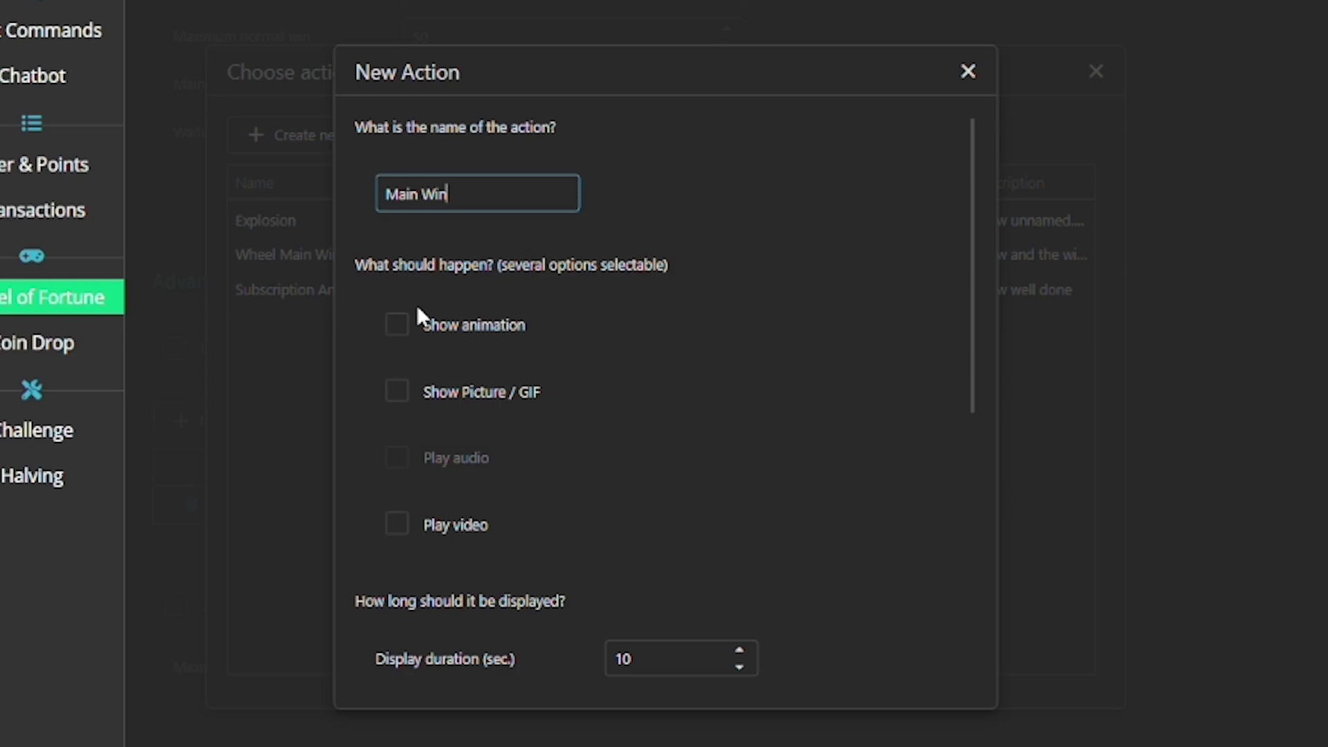
- Enable an animation for the Main Win action, search the animations for "winner" and choose "and the winner is"
left_click_drag(491, 209, 379, 197)
left_click(411, 257)
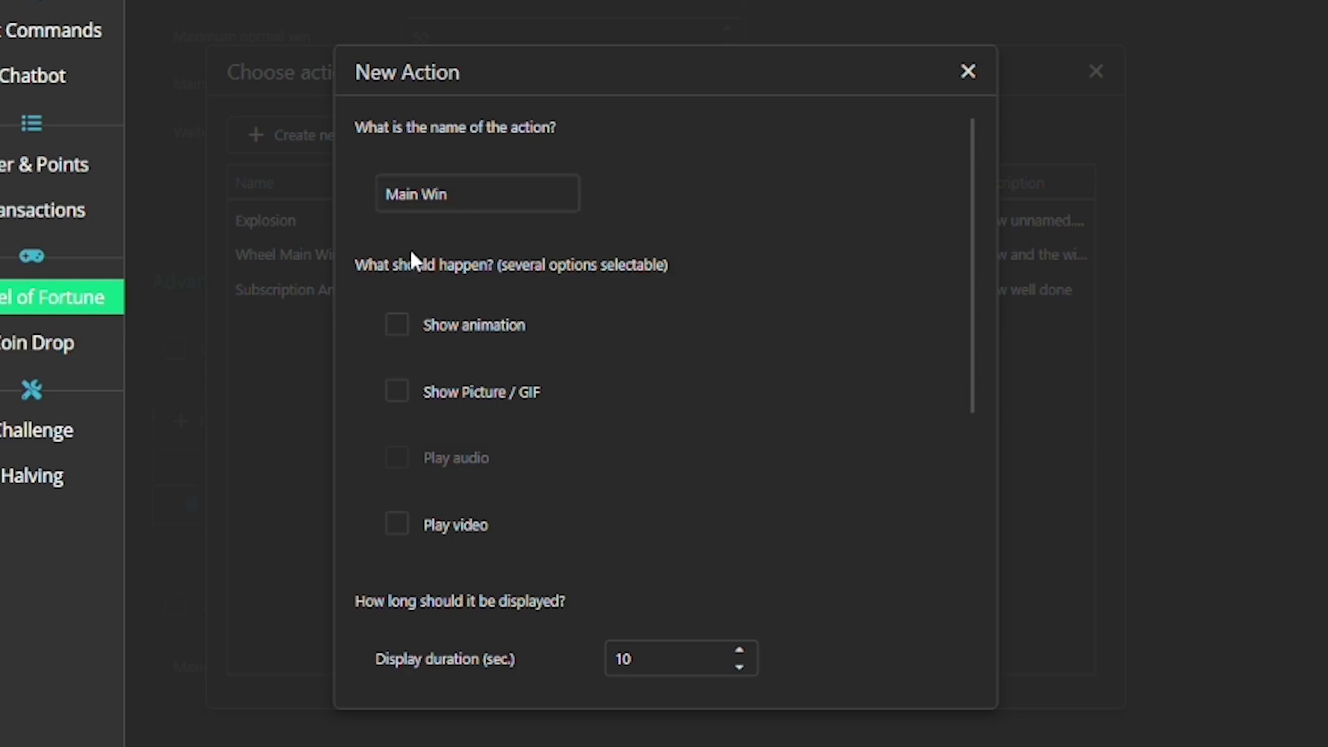
left_click(393, 331)
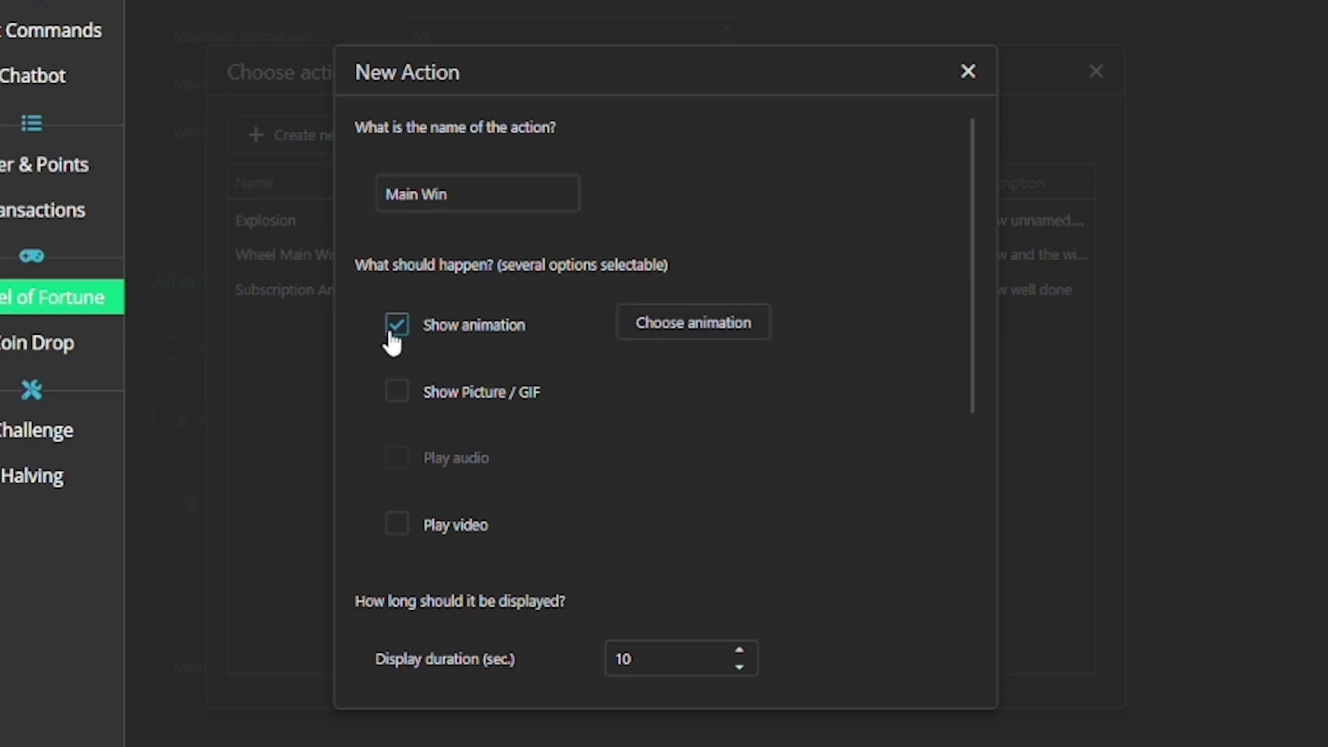
left_click(631, 334)
left_click(520, 128)
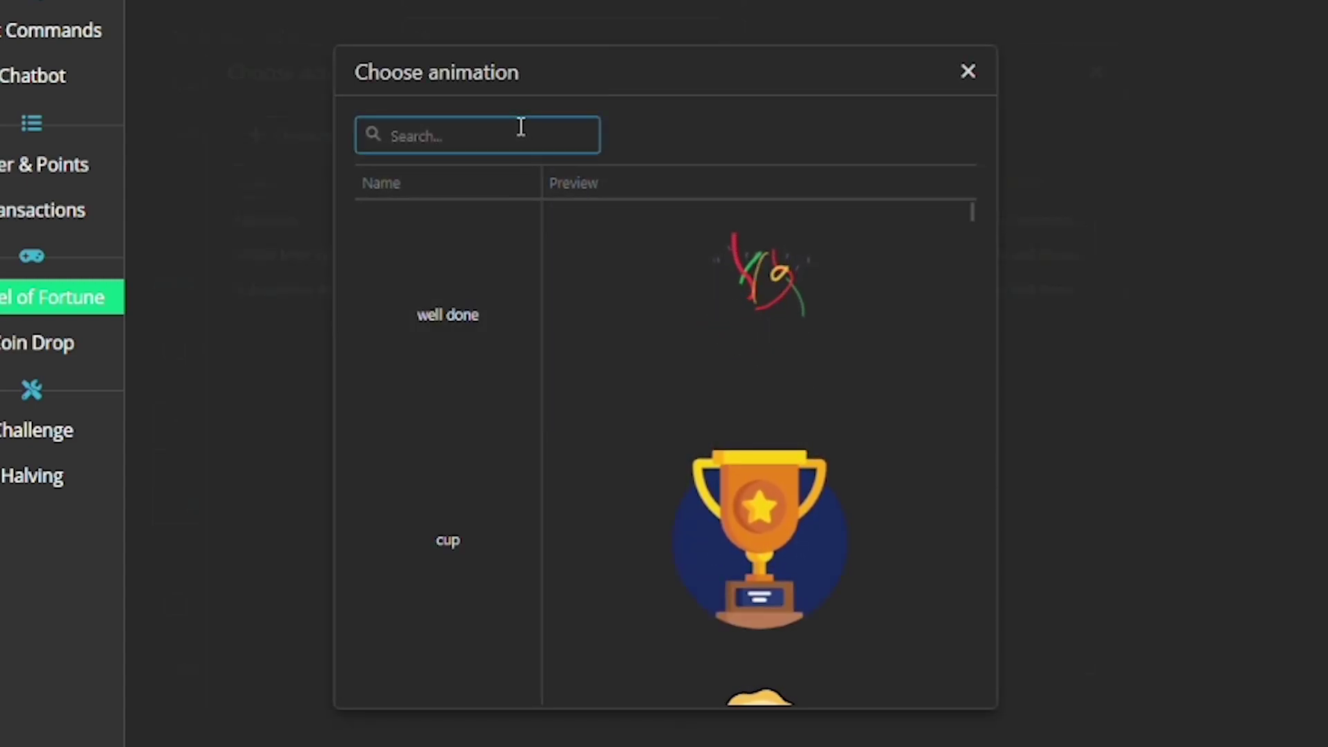
type("winner")
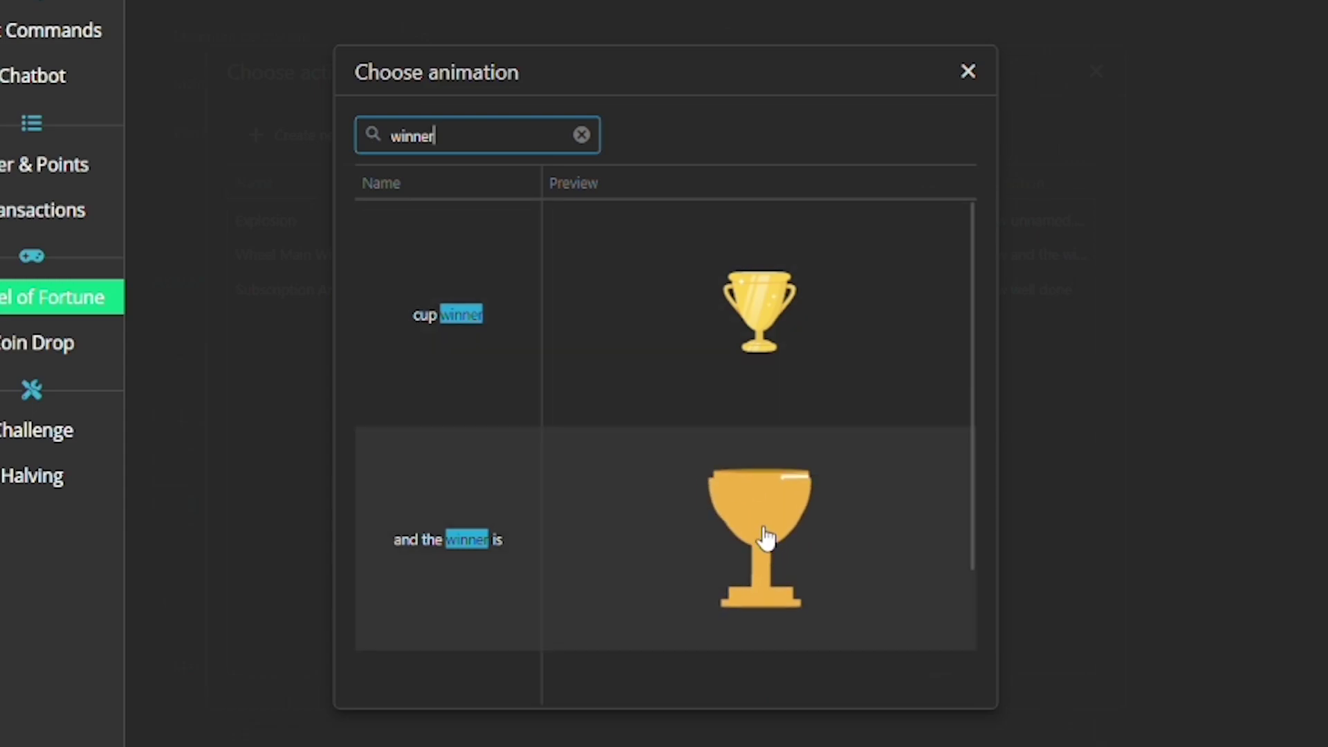
left_click(779, 561)
- Set the display duration of the Main Win action to 15 seconds
scroll(754, 408, "down", 5)
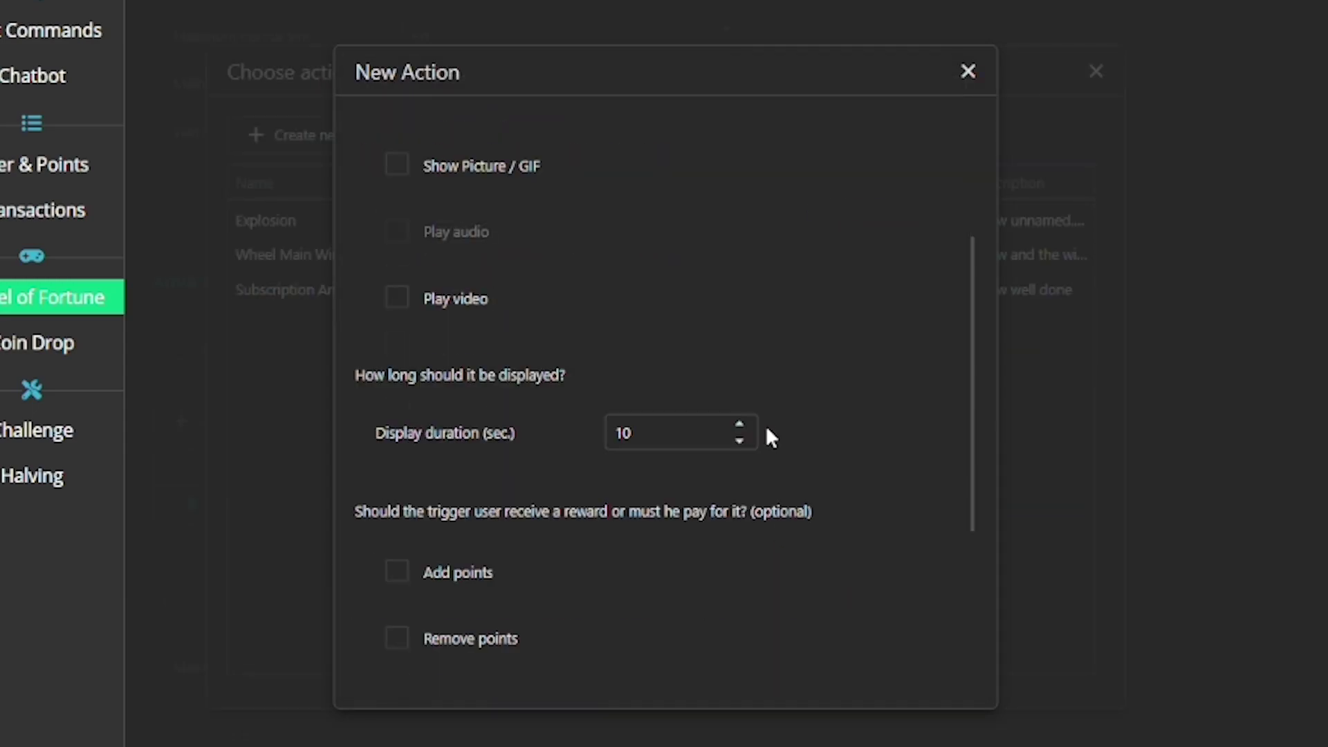
left_click_drag(664, 325, 586, 323)
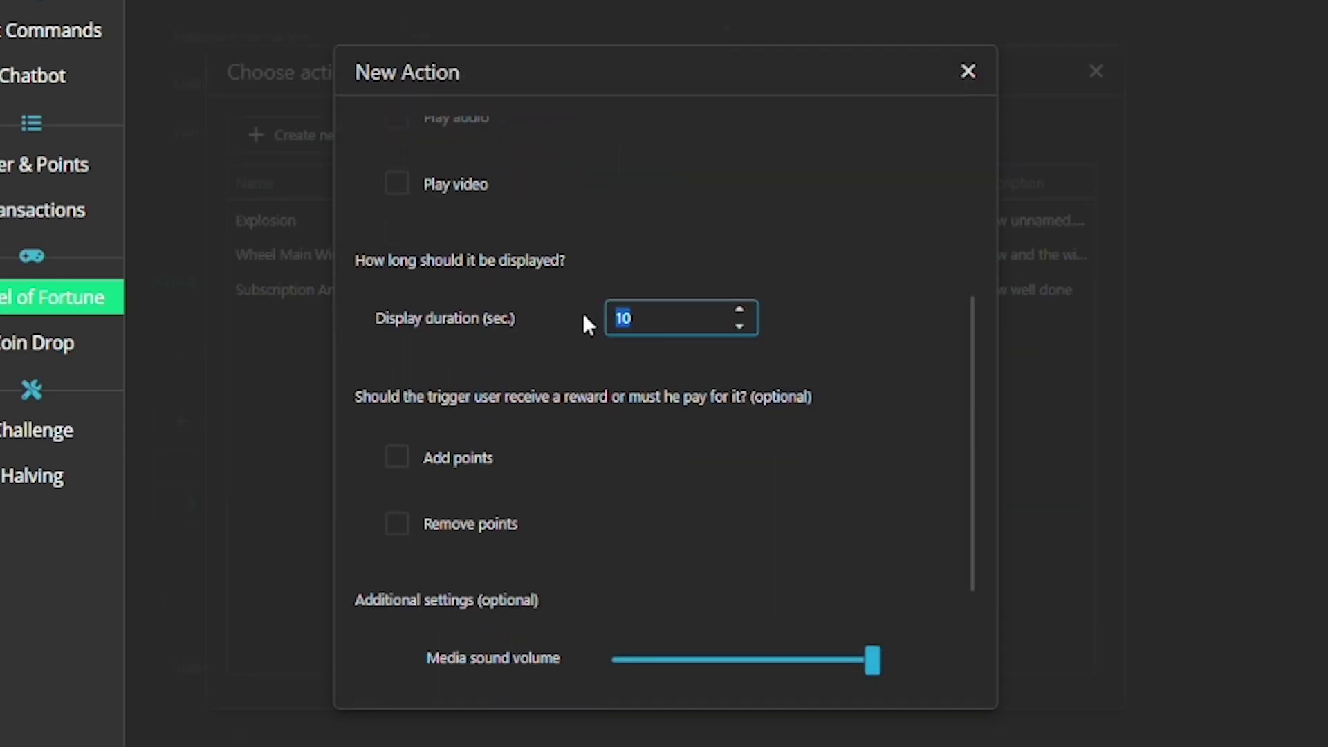
type("15")
scroll(610, 374, "down", 2)
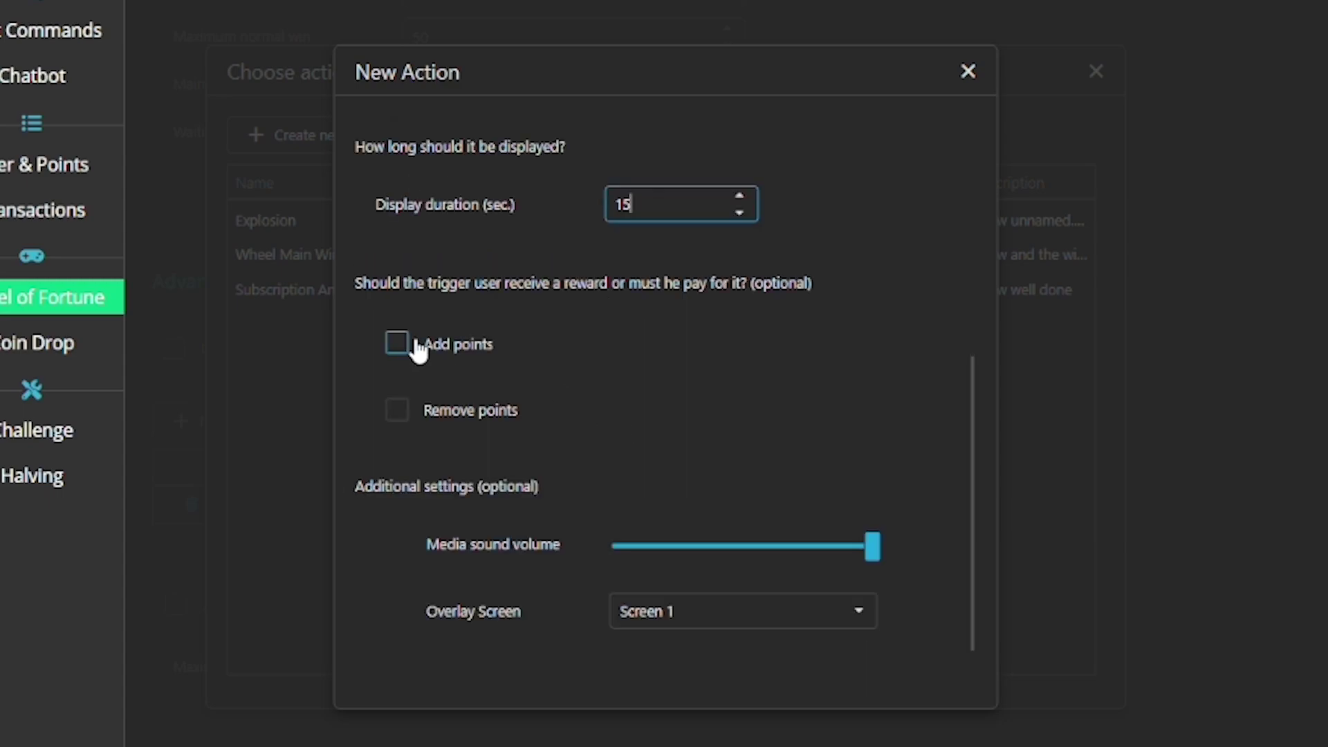
- Try the options to add and remove points for the viewer who triggers the action
left_click(418, 351)
left_click(397, 414)
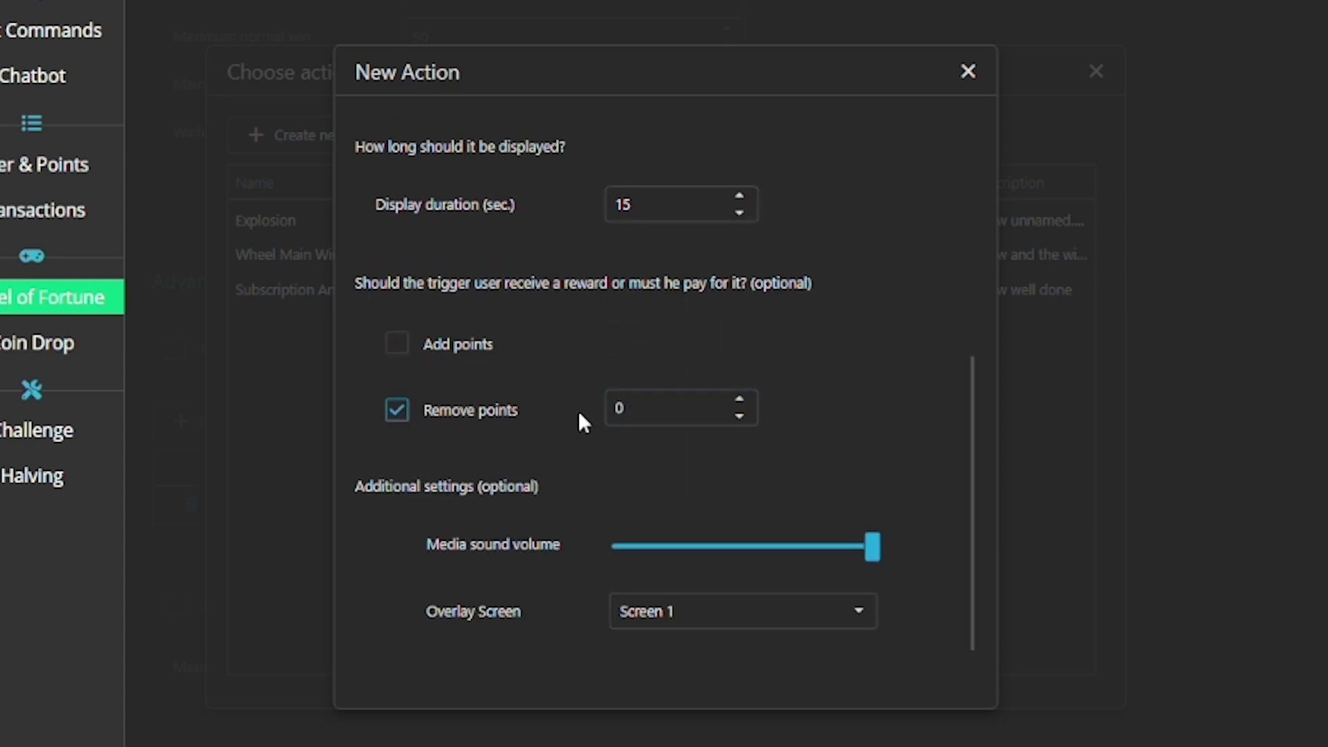
left_click(404, 415)
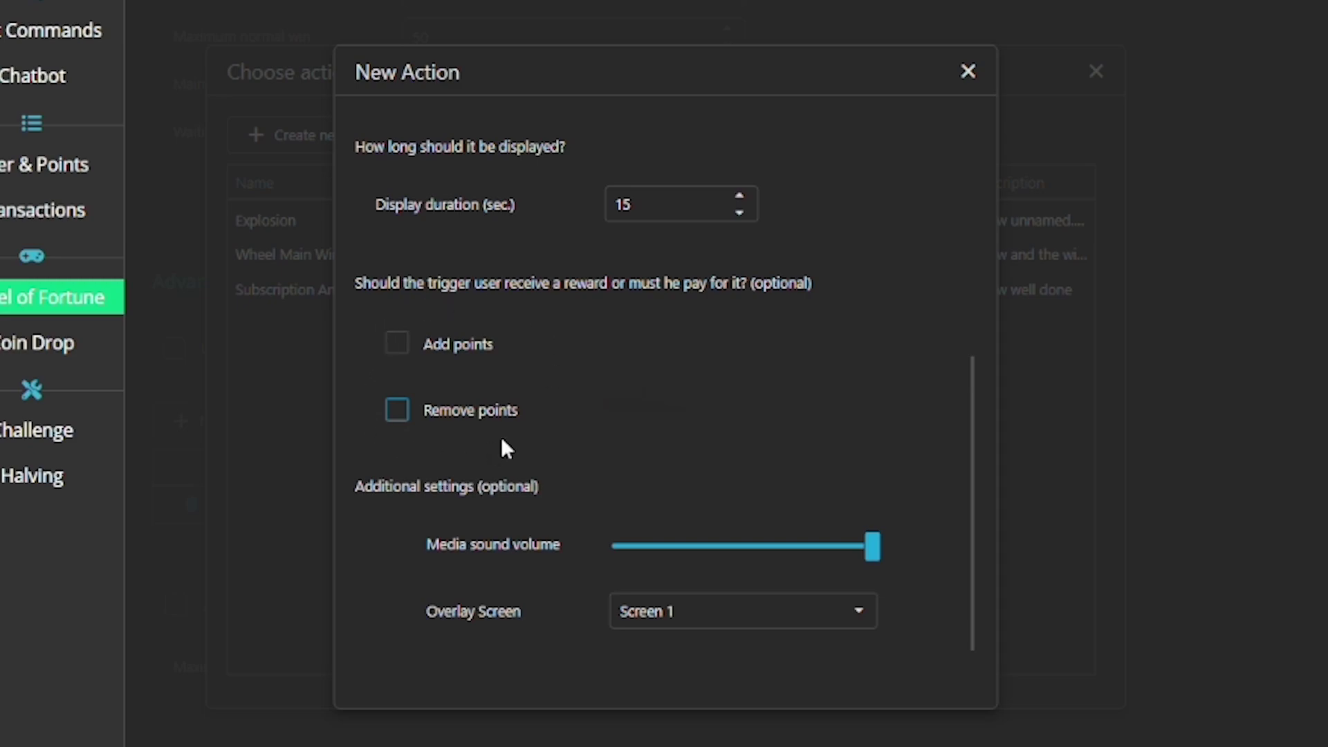
- Keep the action's media volume at maximum, select Screen 1 as its overlay screen and save it as the wheel's main win action
scroll(634, 408, "down", 1)
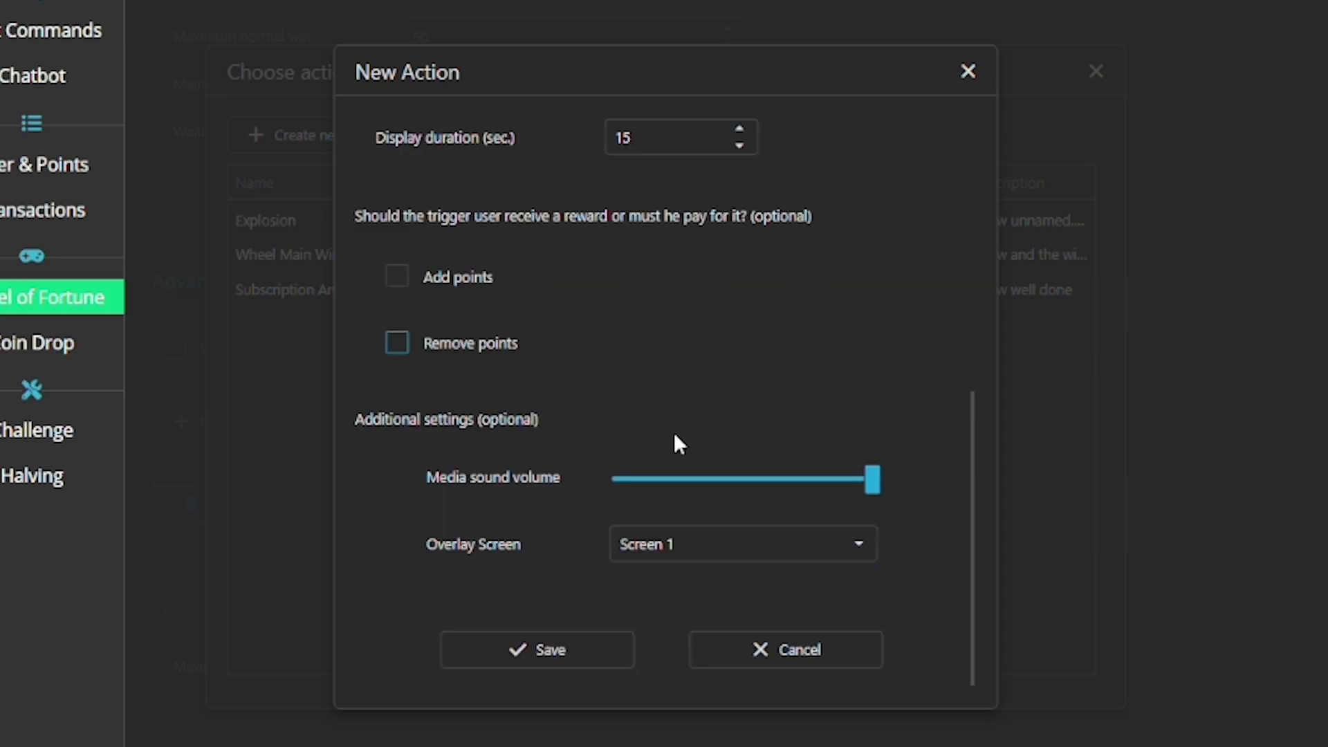
mouse_move(877, 492)
left_mouse_down()
mouse_move(612, 496)
mouse_move(891, 492)
left_mouse_up()
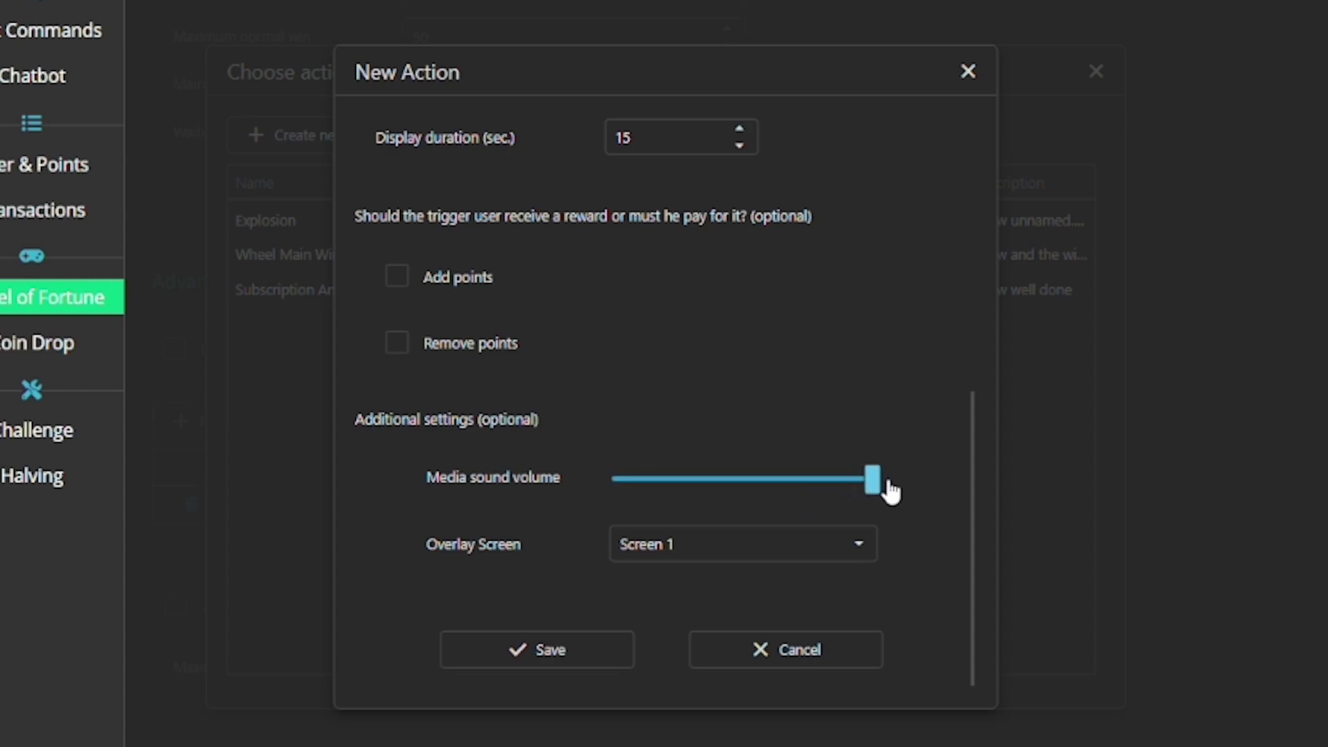
left_click(853, 545)
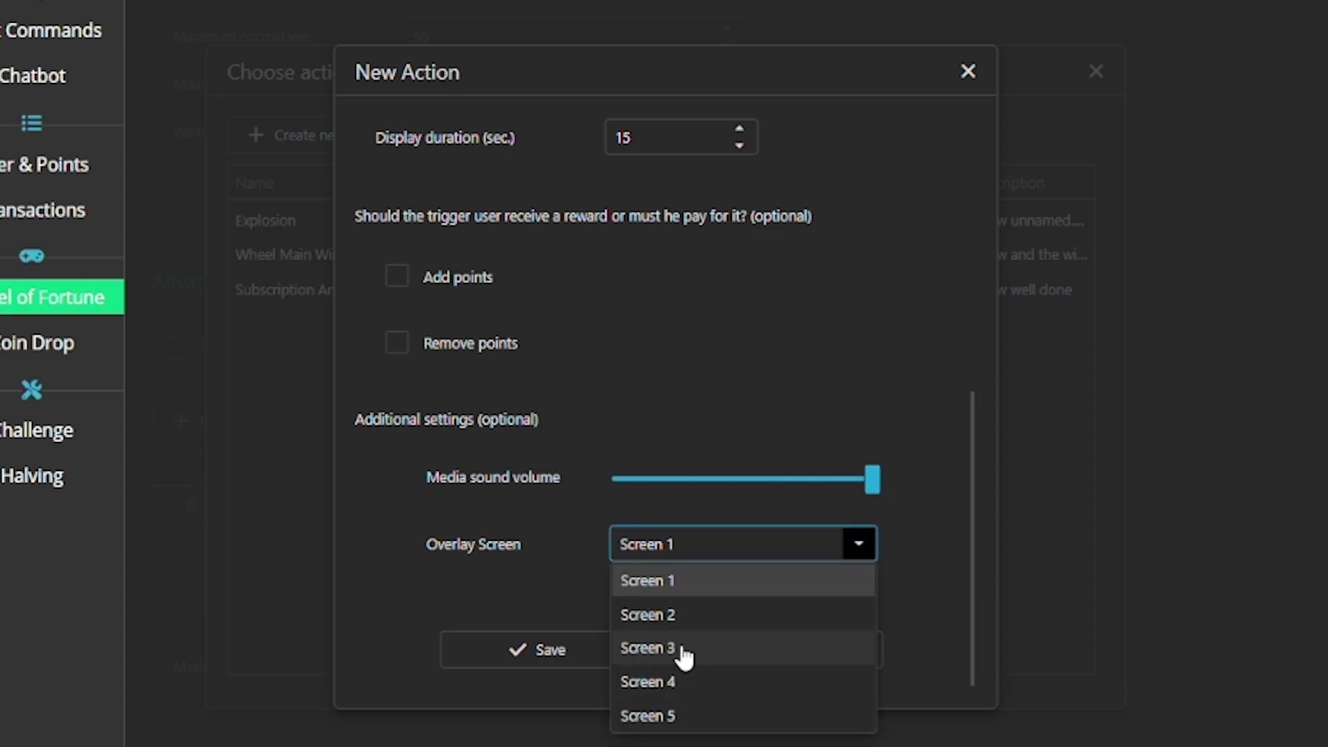
left_click(685, 579)
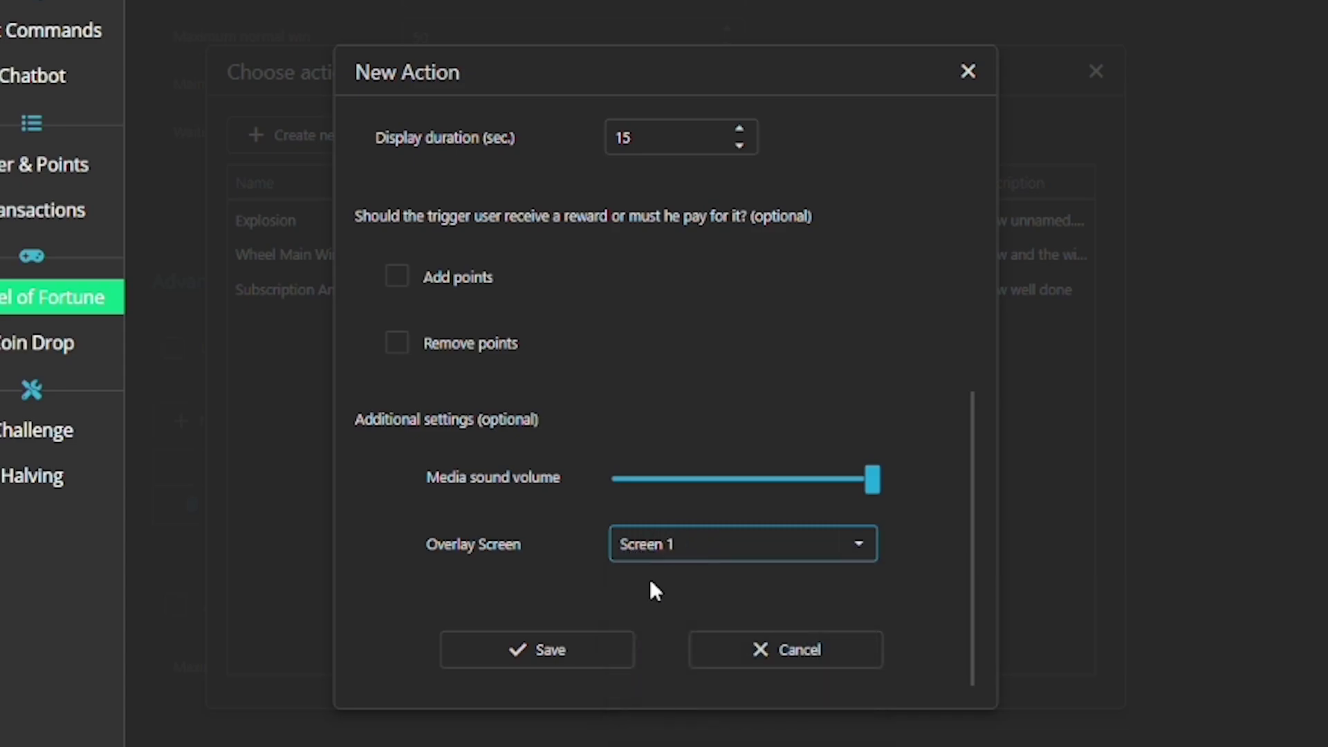
left_click(550, 654)
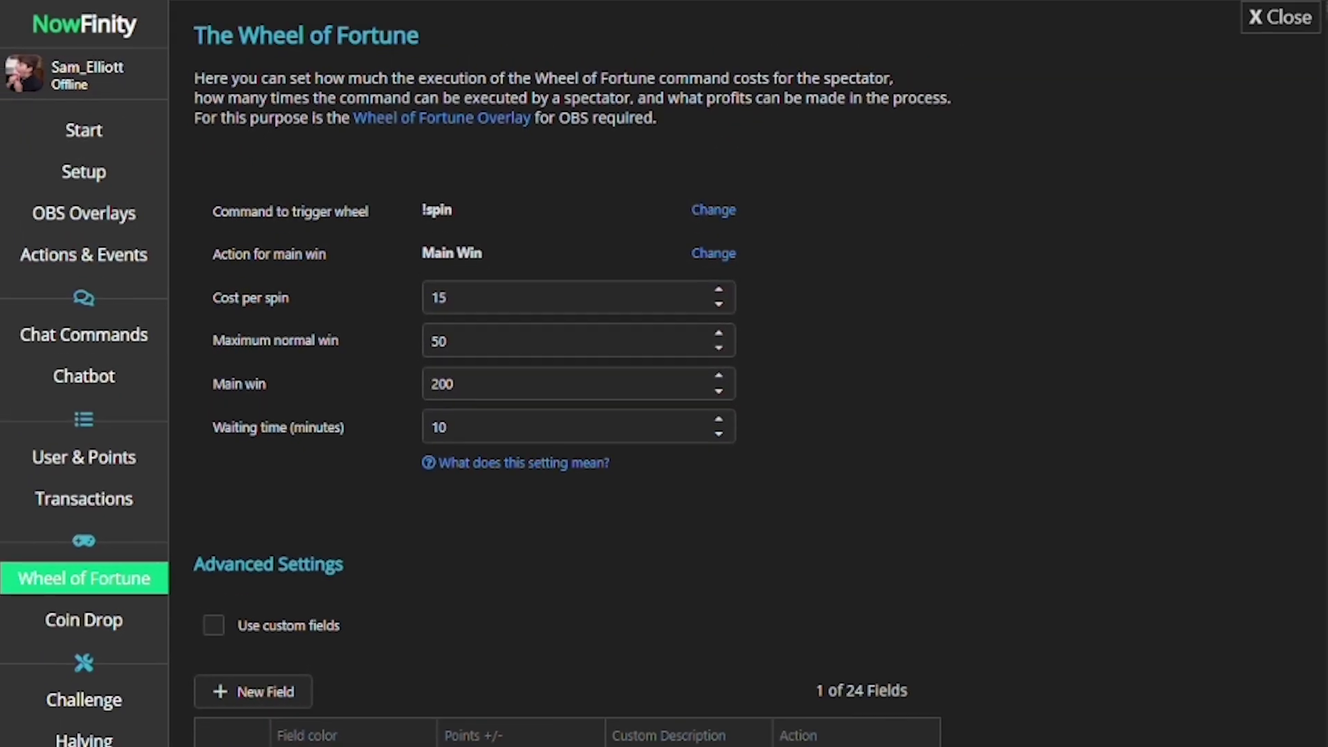
left_click_drag(493, 253, 424, 254)
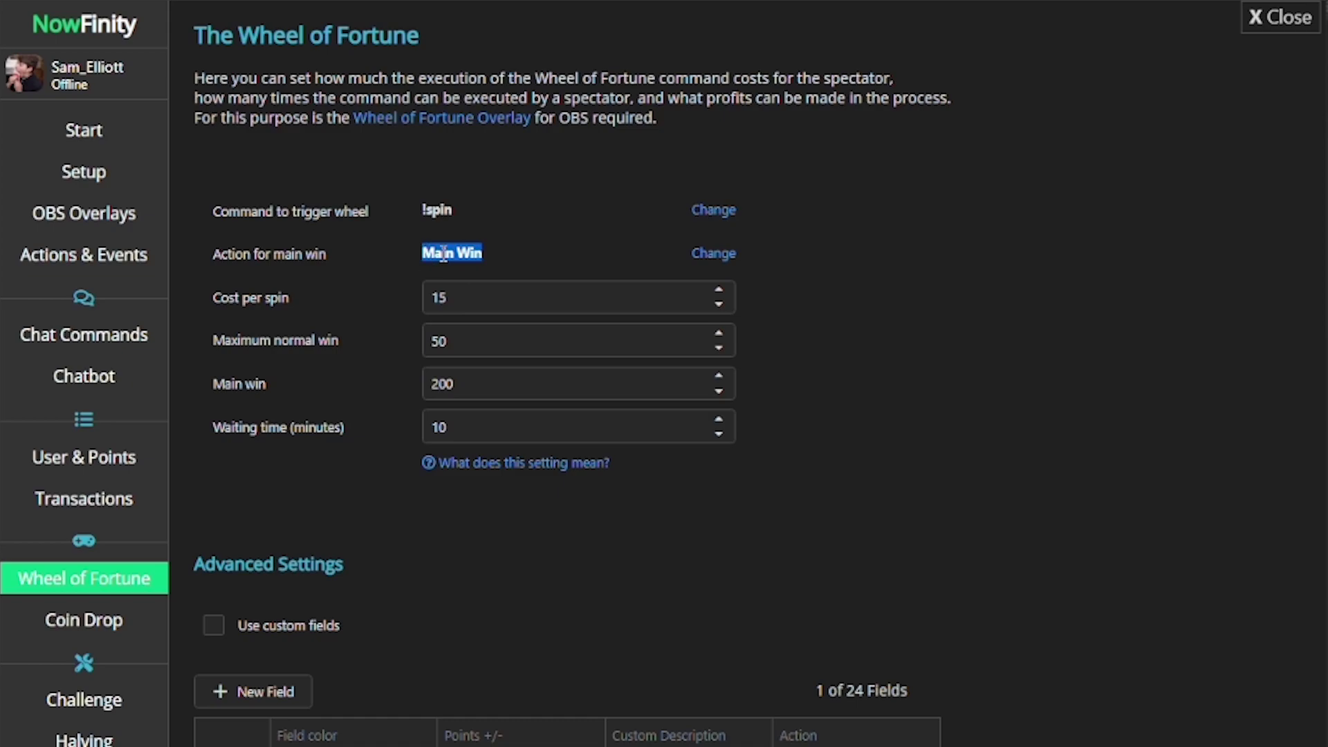
left_click(444, 255)
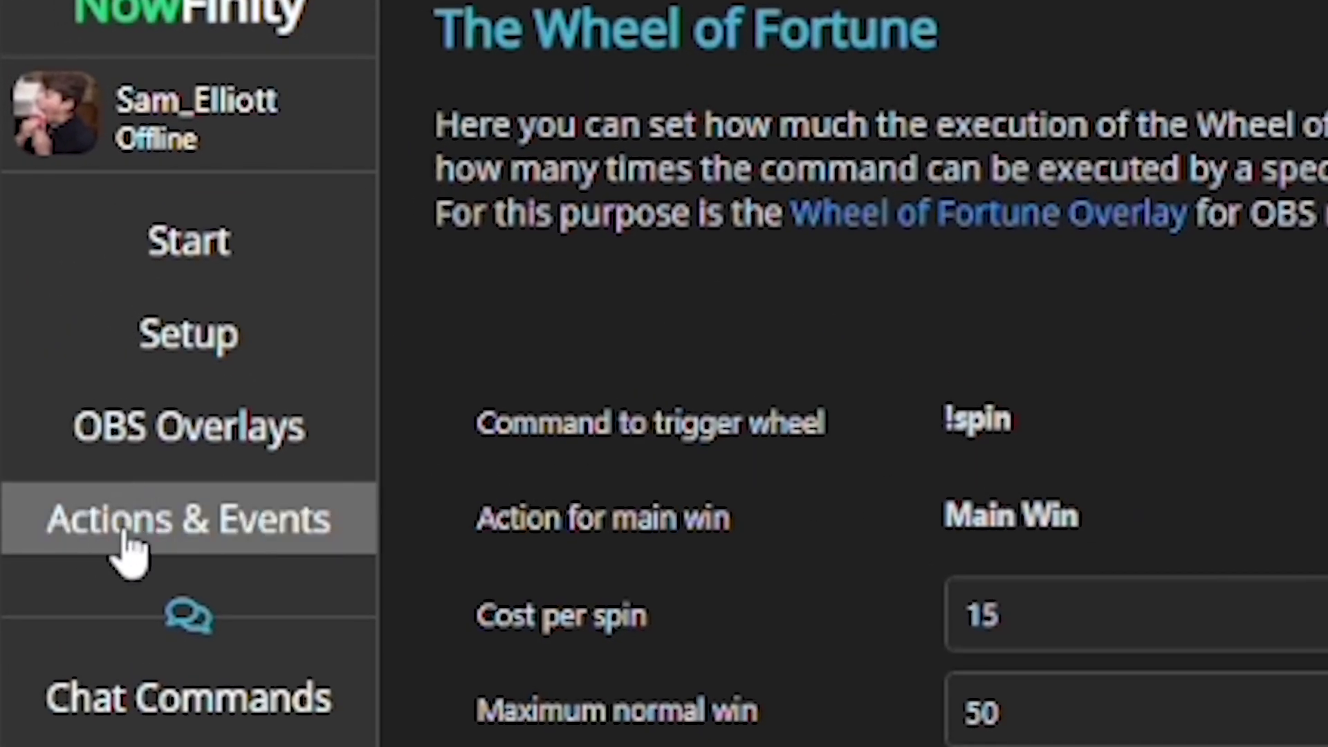
- Review the defined actions and events on the Actions & Events page and start creating a new event
left_click(188, 533)
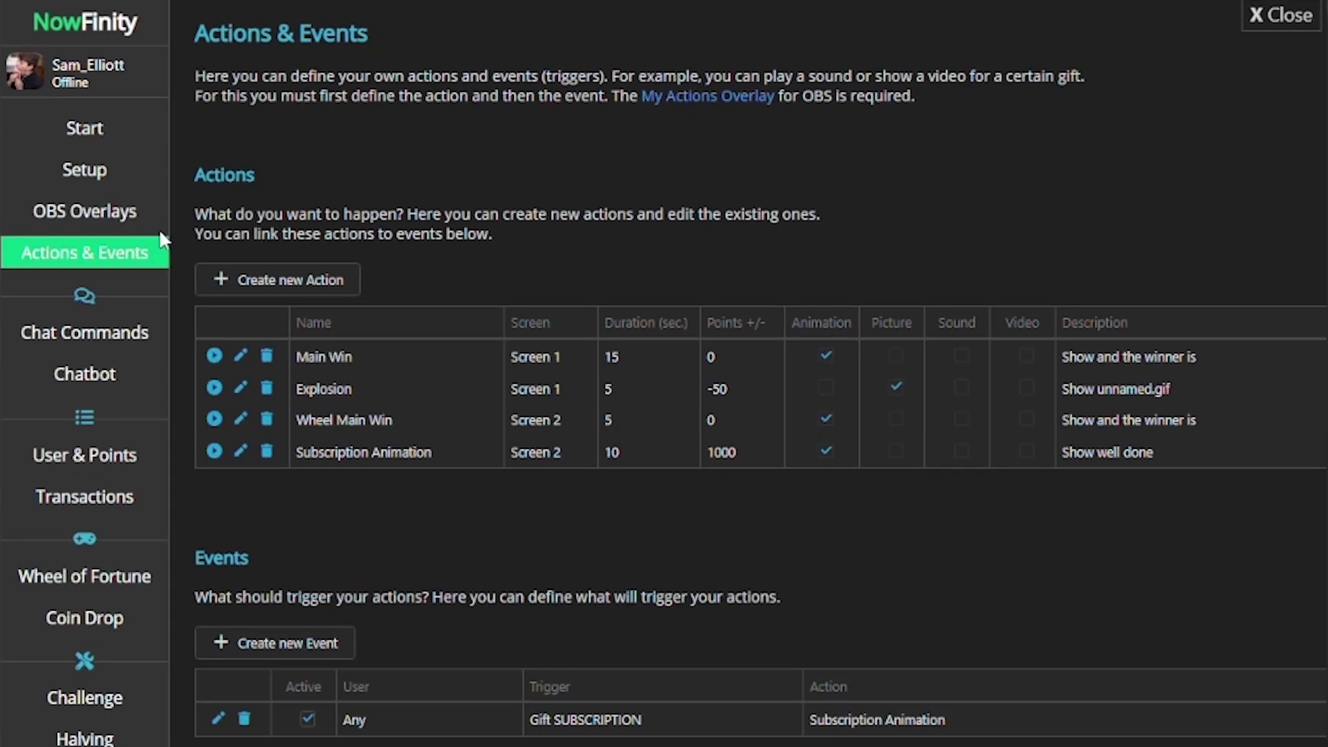
left_click_drag(196, 177, 260, 174)
left_click(368, 357)
scroll(446, 560, "down", 4)
left_click_drag(193, 274, 245, 275)
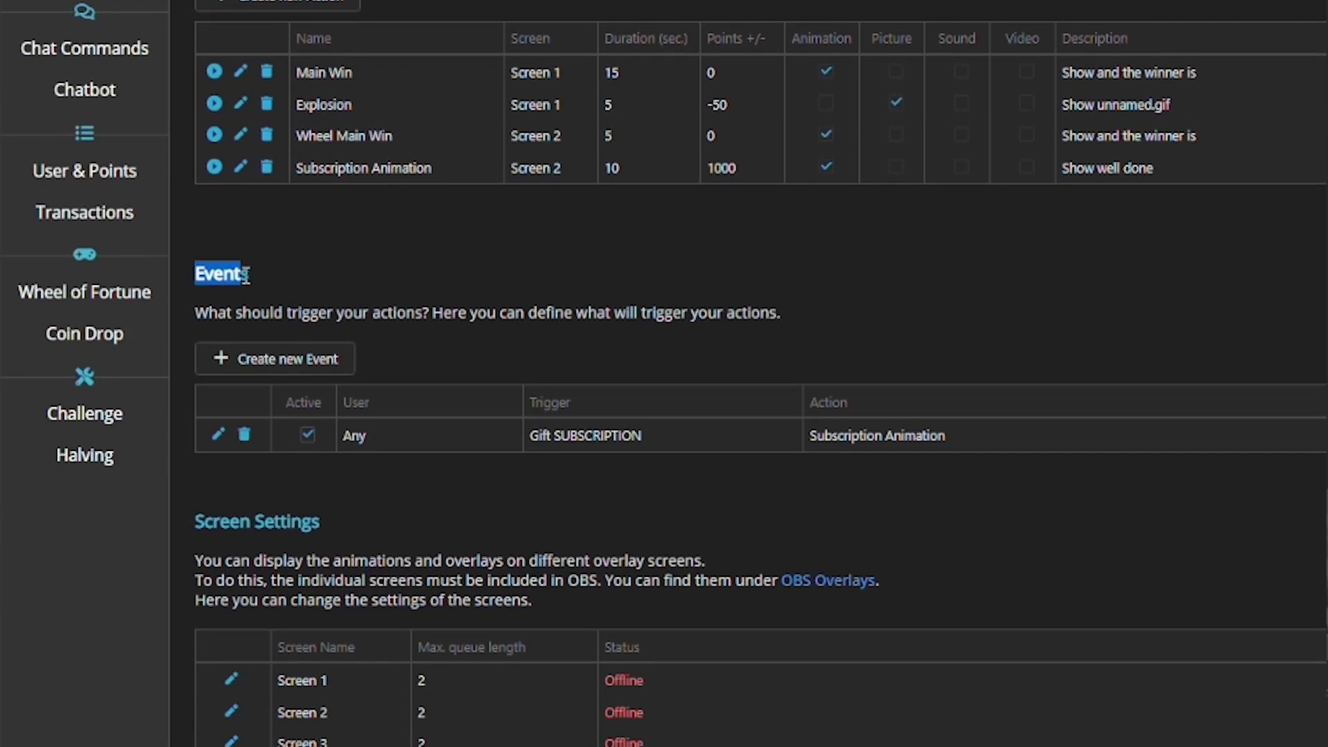
left_click(414, 306)
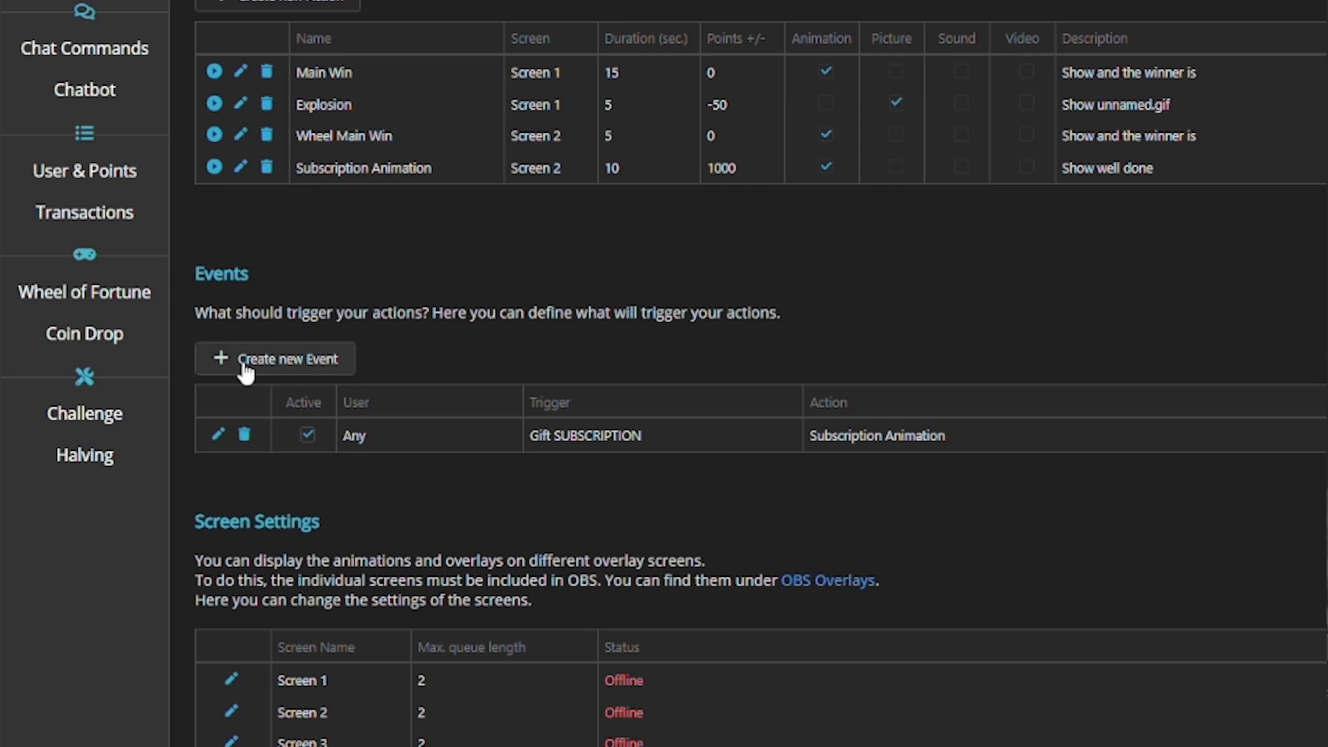
left_click(302, 370)
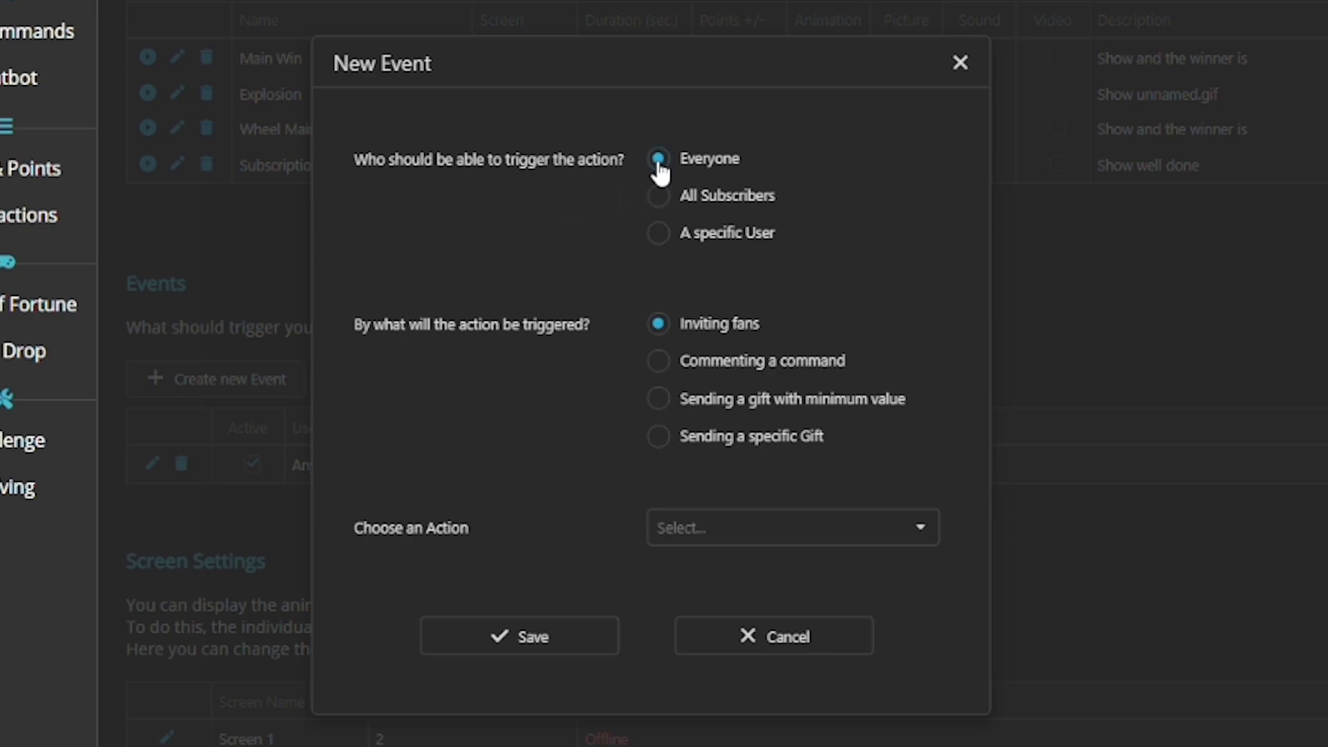
- Try All Subscribers and a specific user as who can trigger the new event, picking different users from the list
left_click(660, 197)
left_click(658, 233)
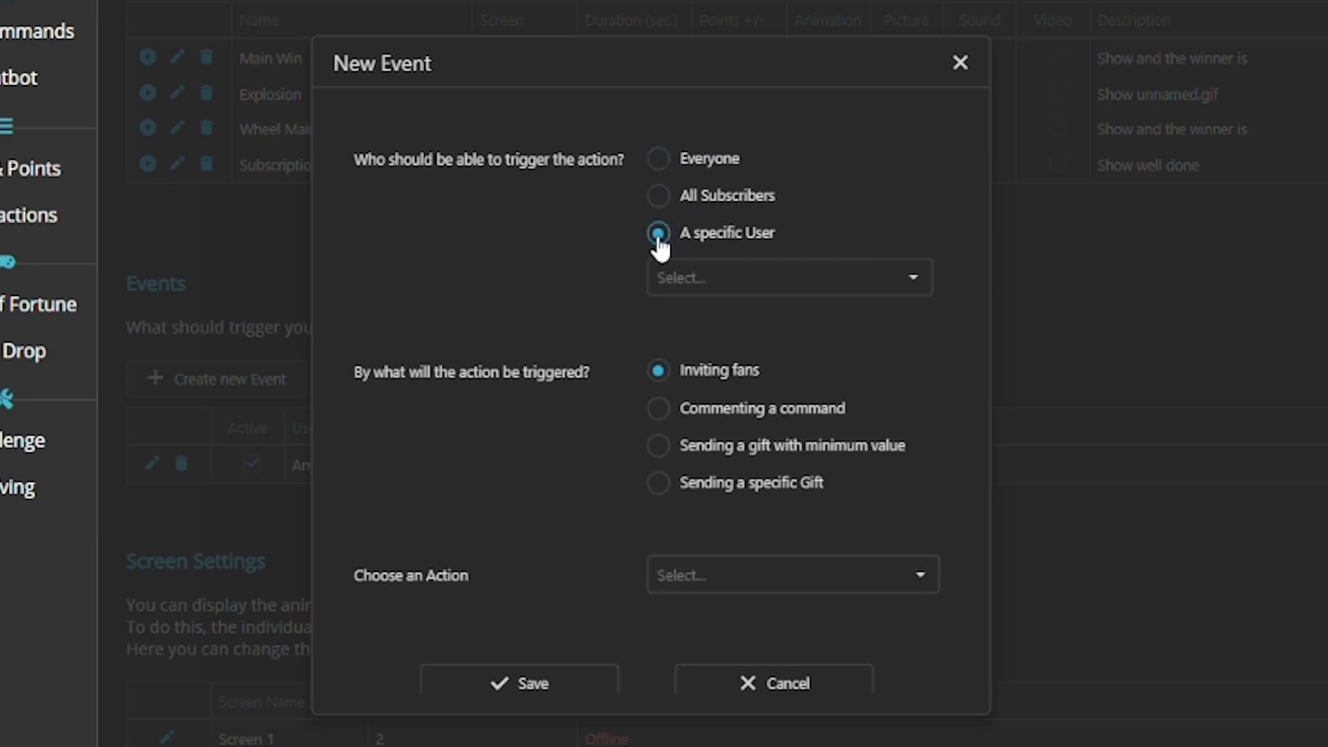
left_click(694, 276)
left_click(711, 353)
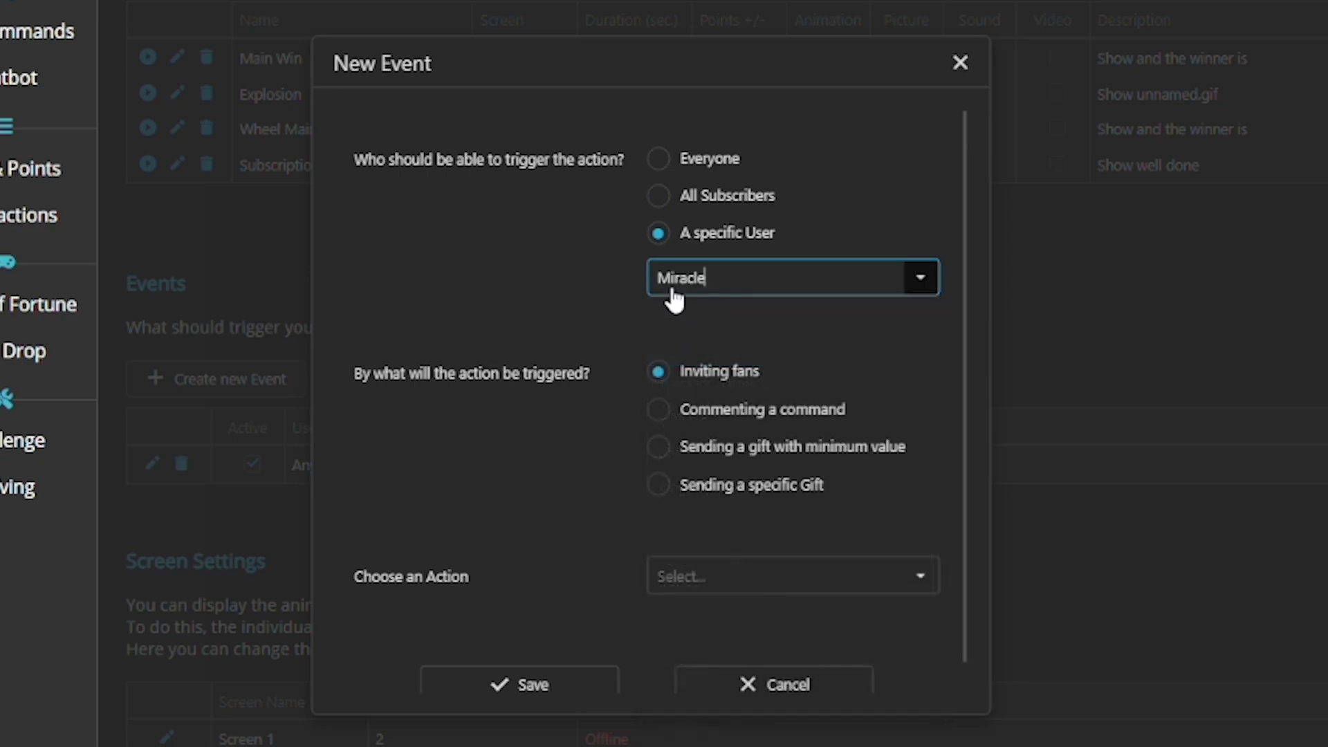
left_click(768, 284)
left_click(753, 314)
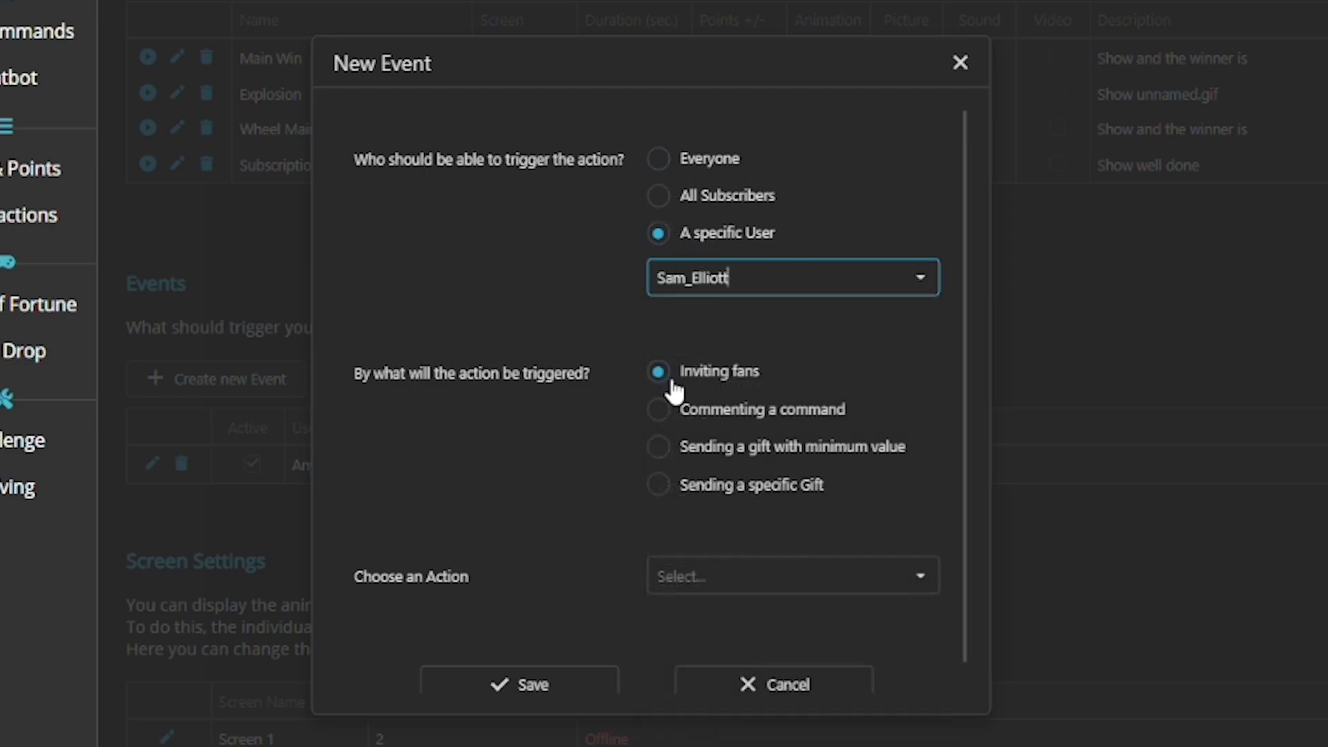
- Try a commented command, a gift with minimum value and a specific gift as the event's trigger, and view the selectable gifts
left_click(658, 412)
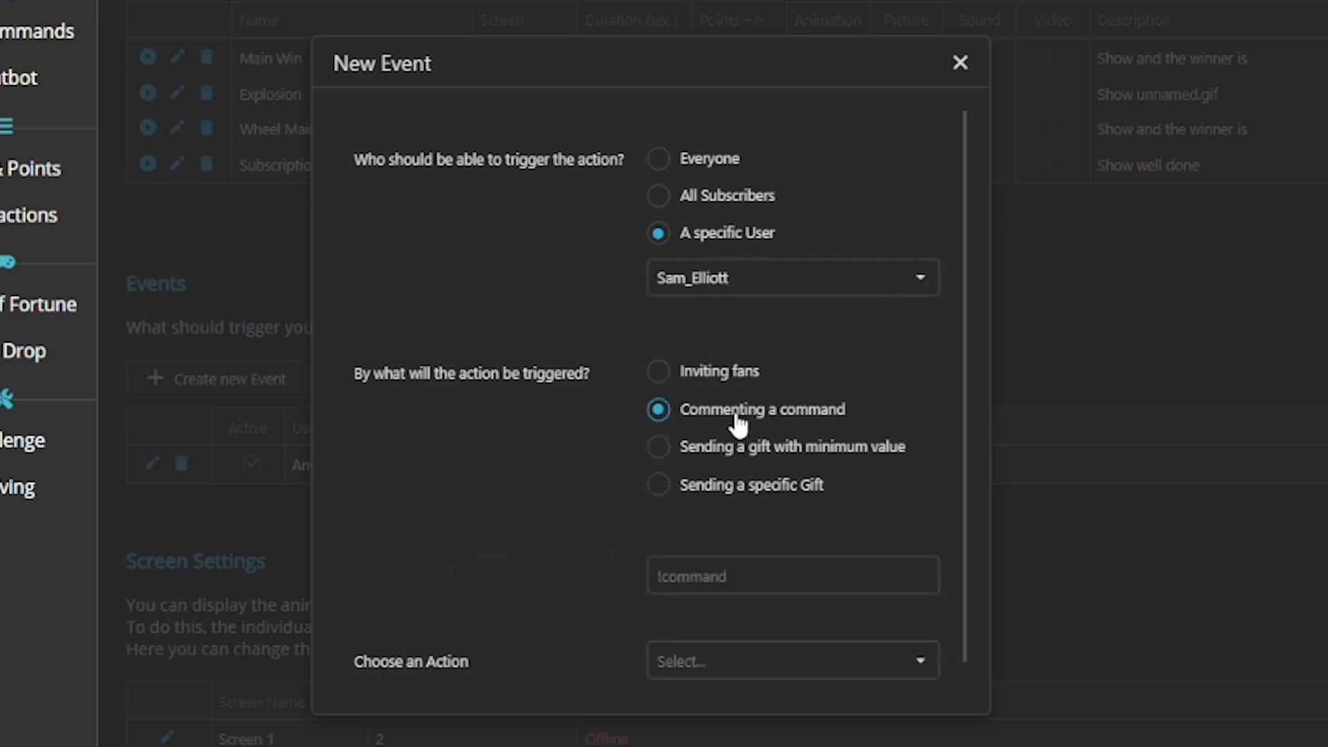
left_click(658, 449)
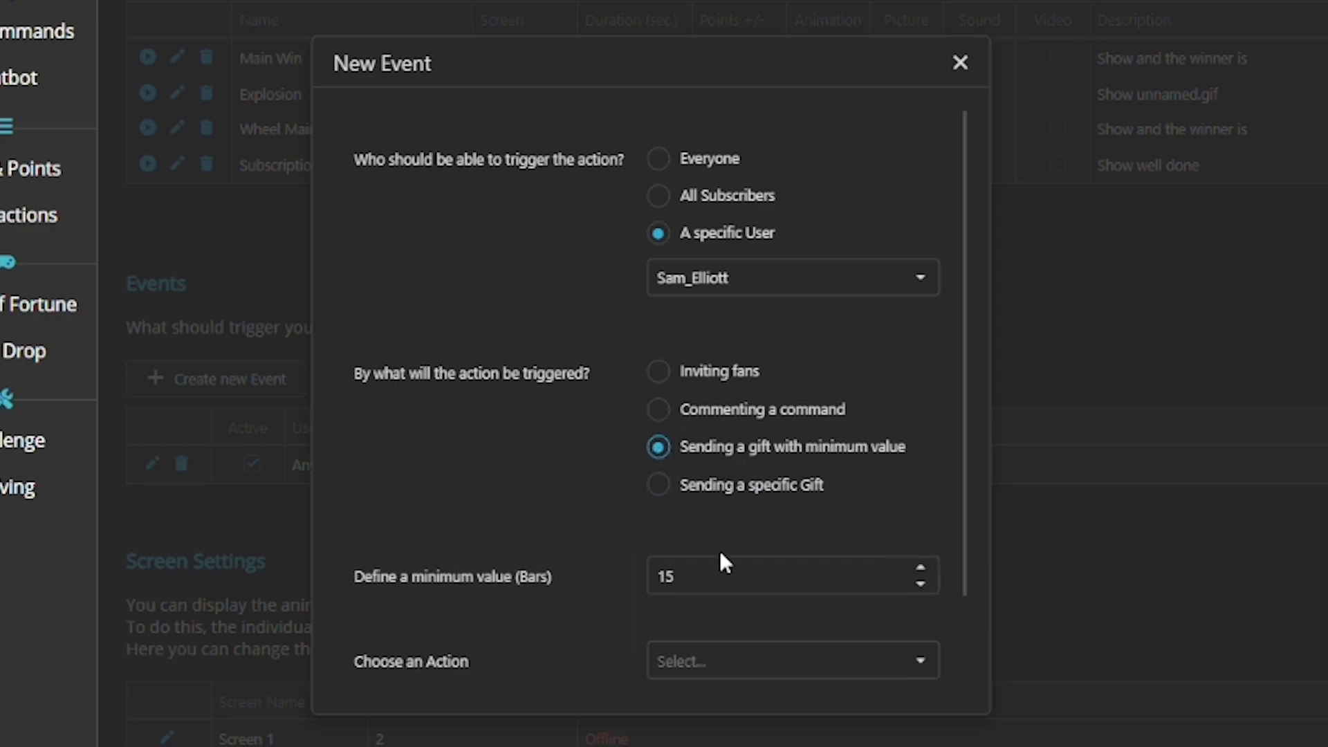
key("Tab")
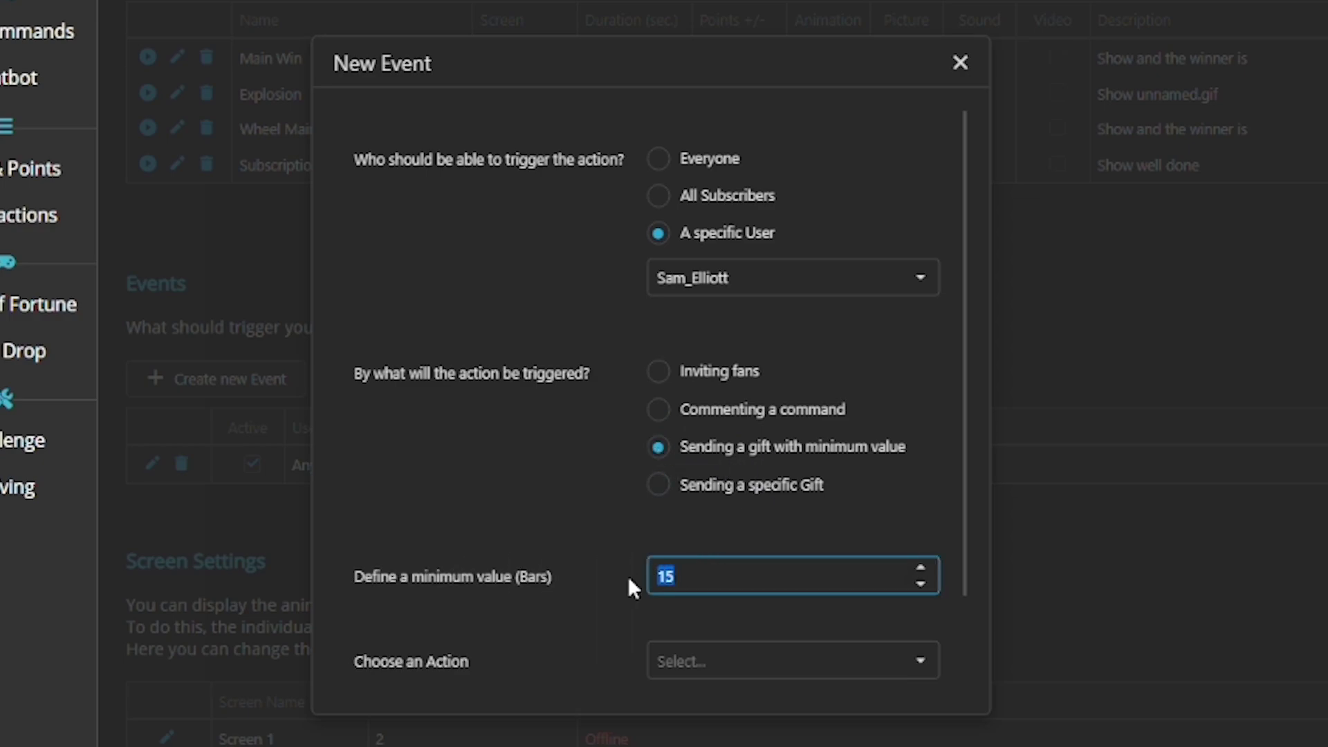
left_click(659, 486)
left_click(892, 578)
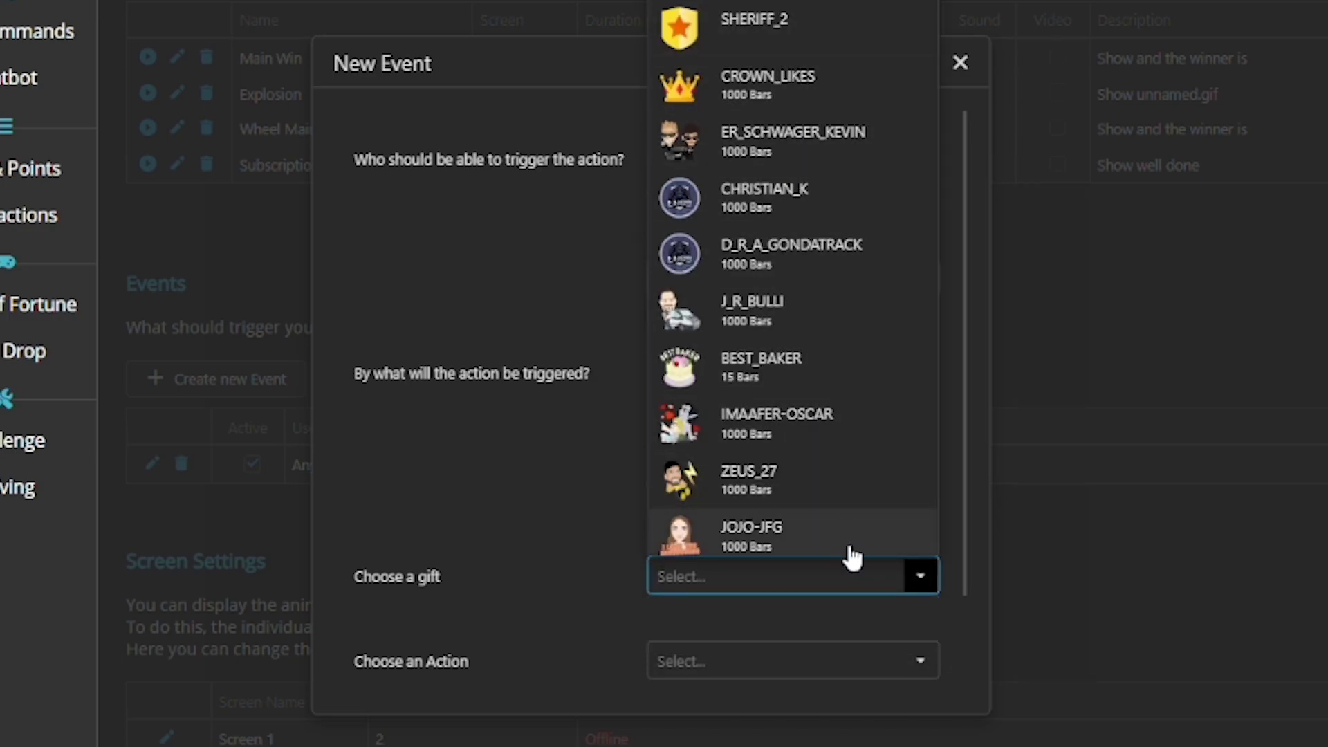
left_click(912, 581)
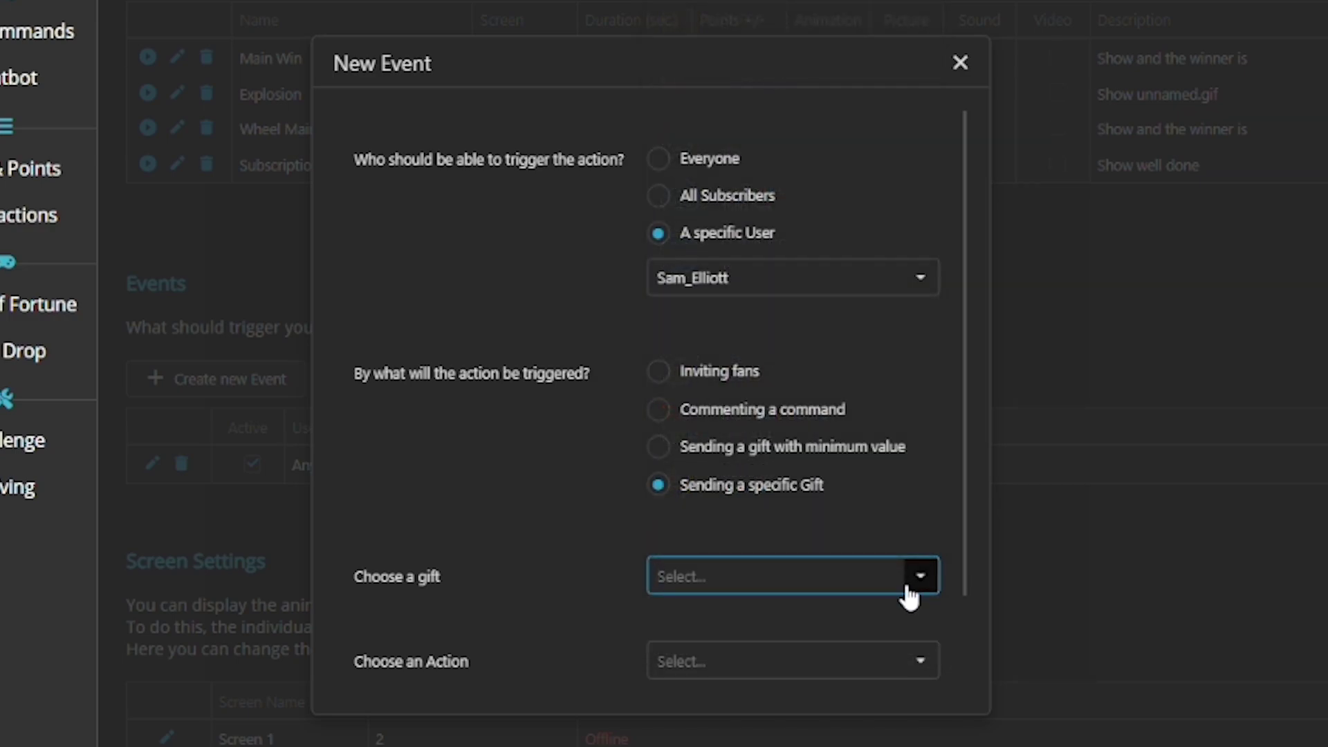
- Let all subscribers trigger the Explosion action by commenting the command !explosion, and save the event
left_click(660, 197)
left_click(664, 361)
left_click(713, 528)
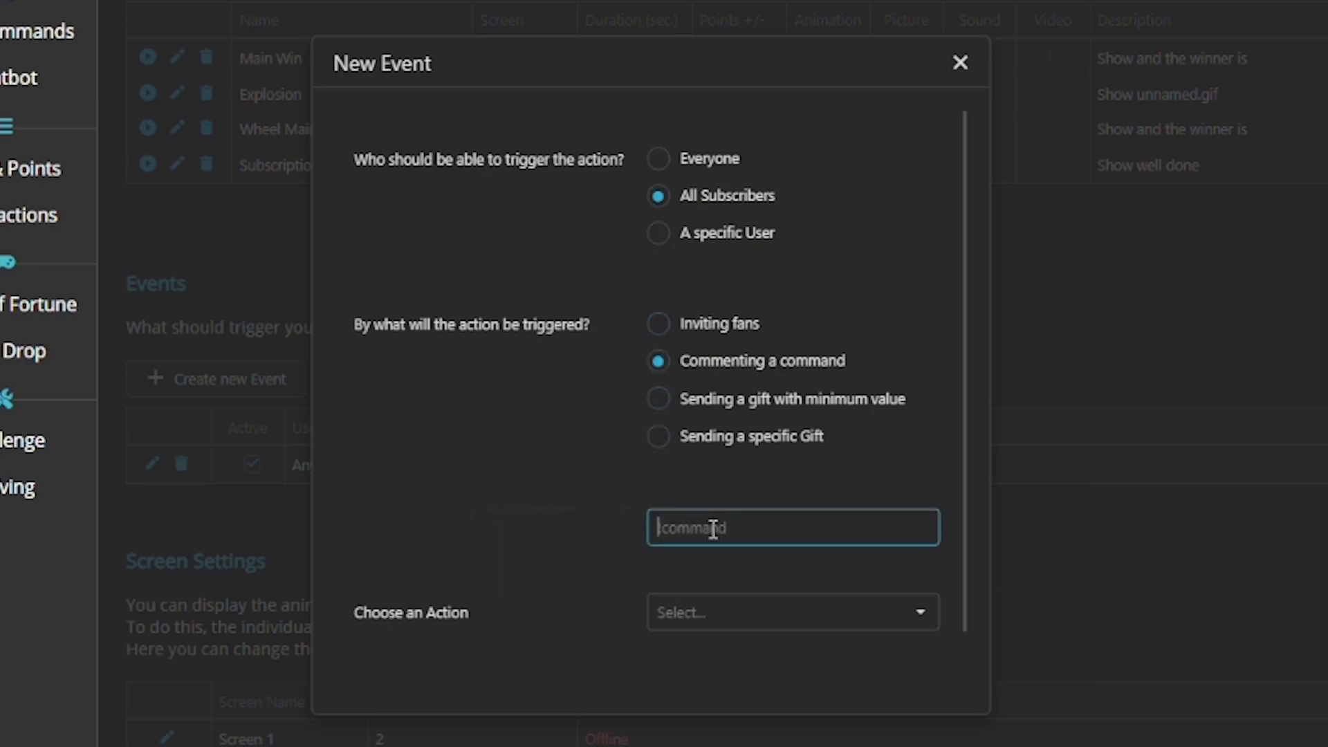
type("!explosion")
scroll(574, 539, "down", 1)
left_click(752, 546)
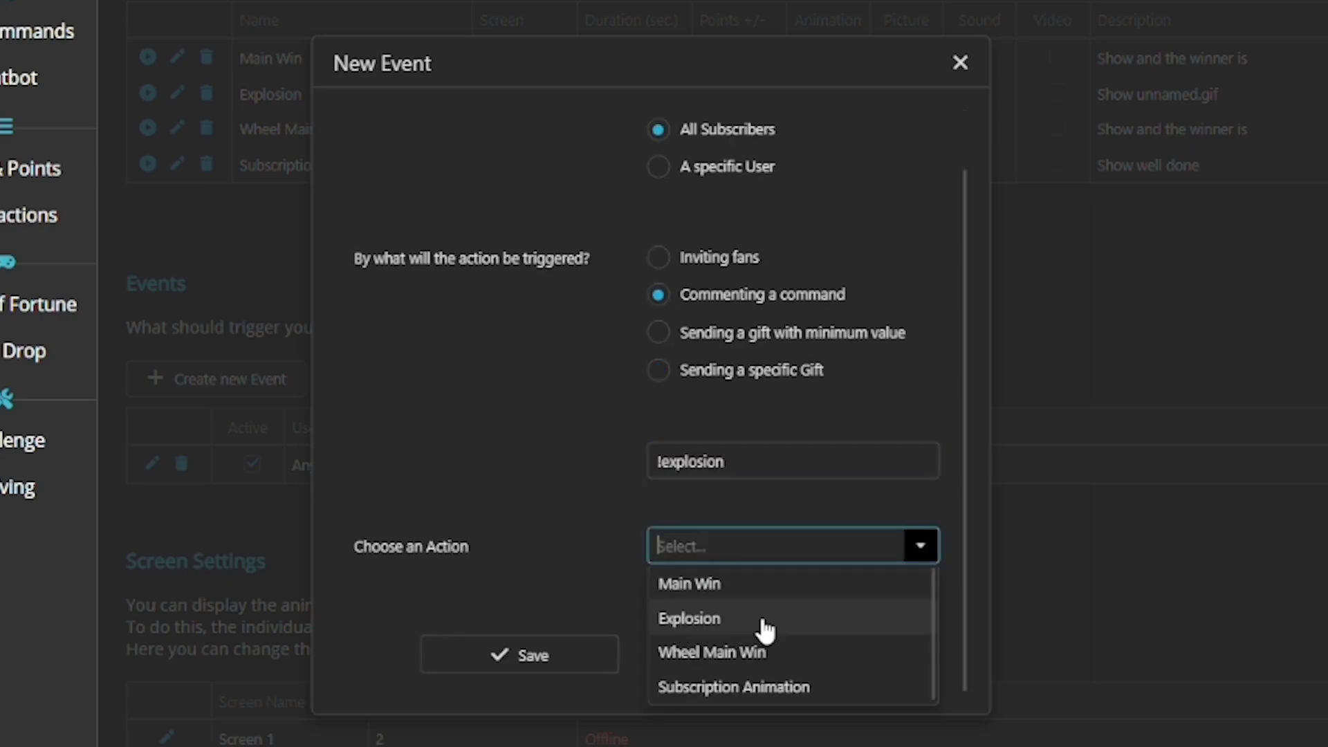
left_click(694, 622)
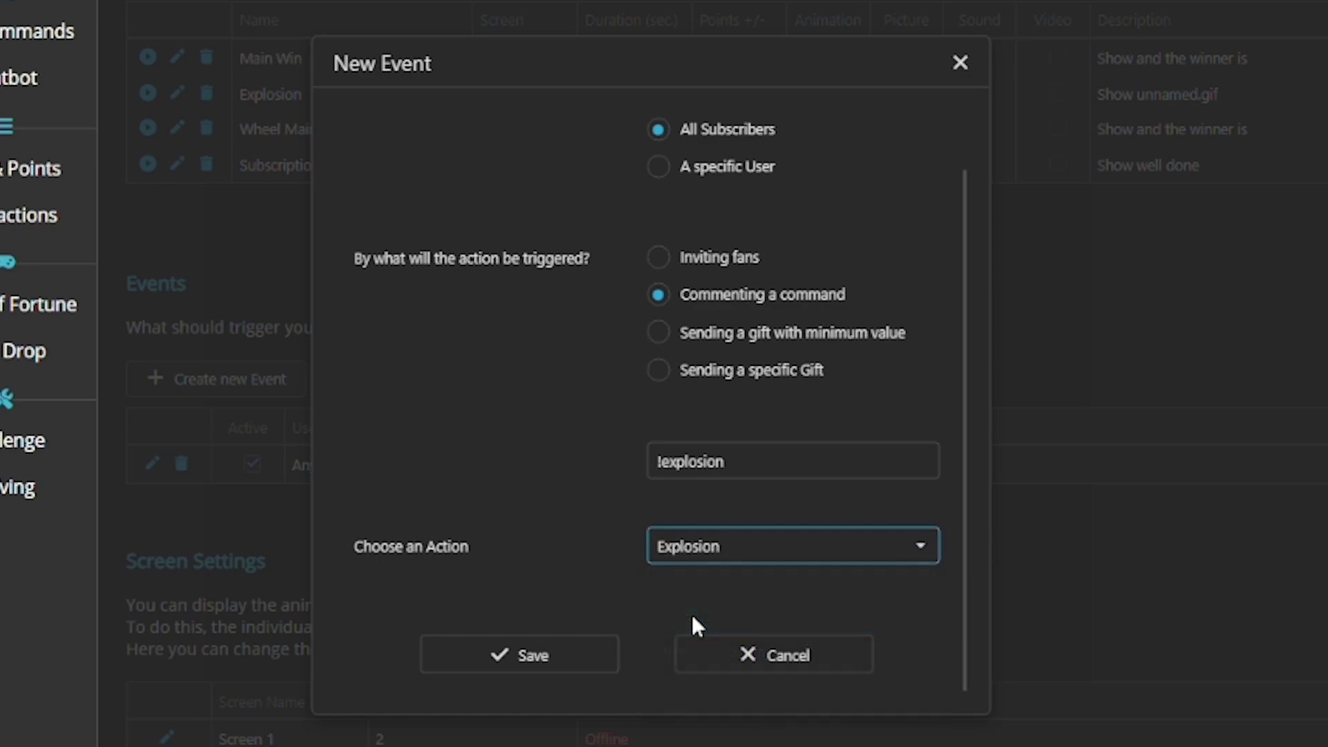
left_click(563, 650)
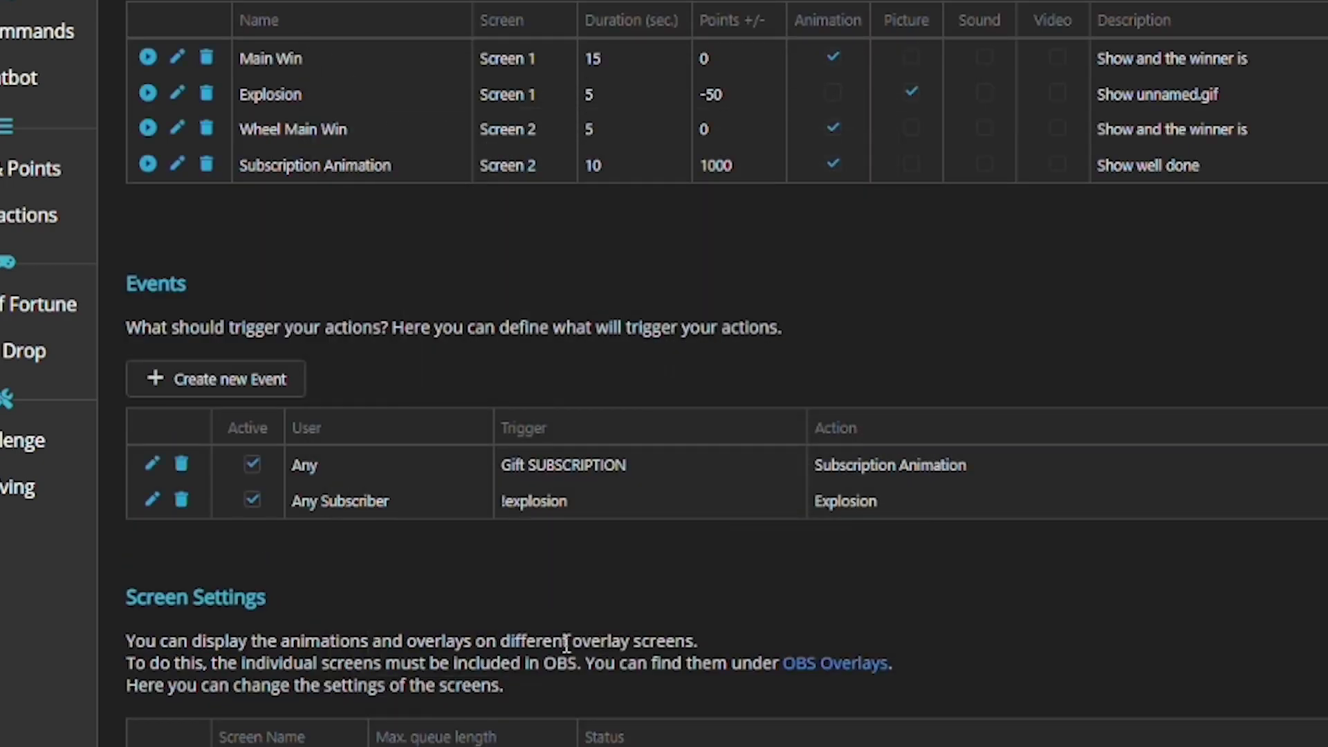
left_click_drag(537, 504, 484, 500)
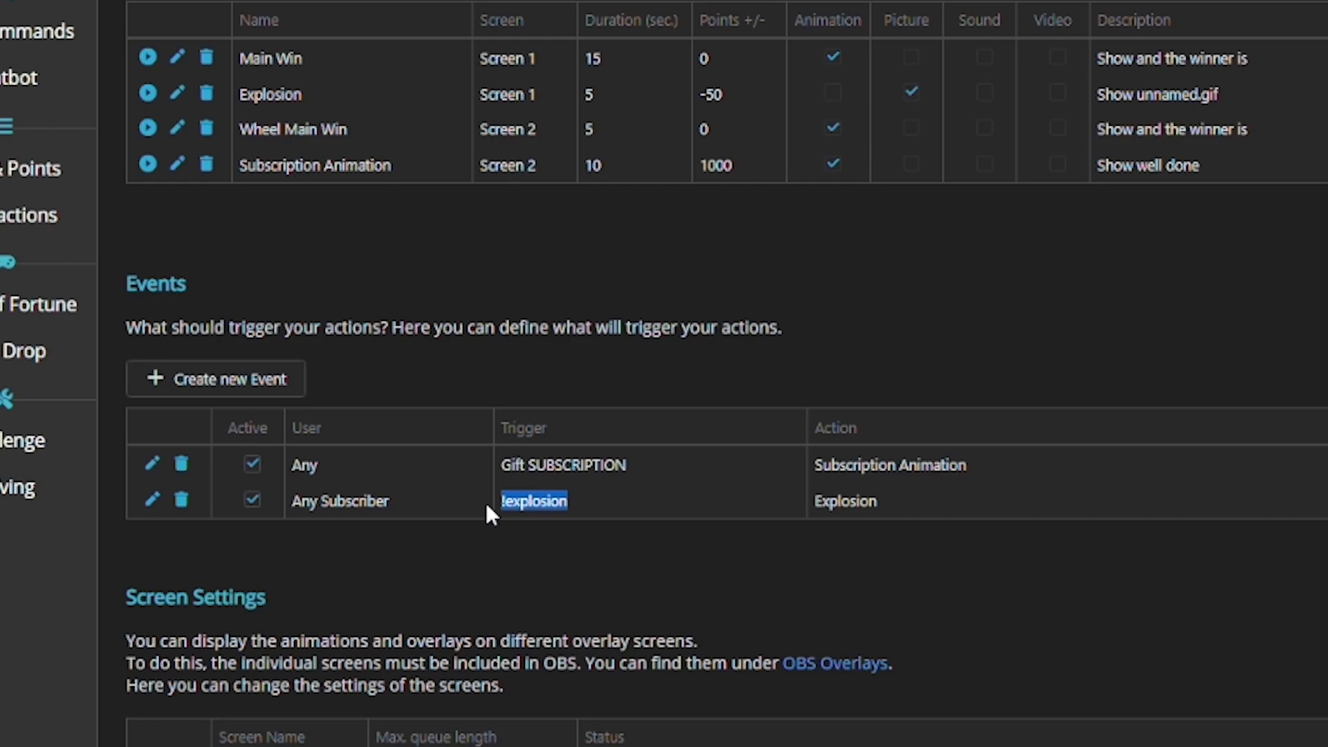
left_click(563, 501)
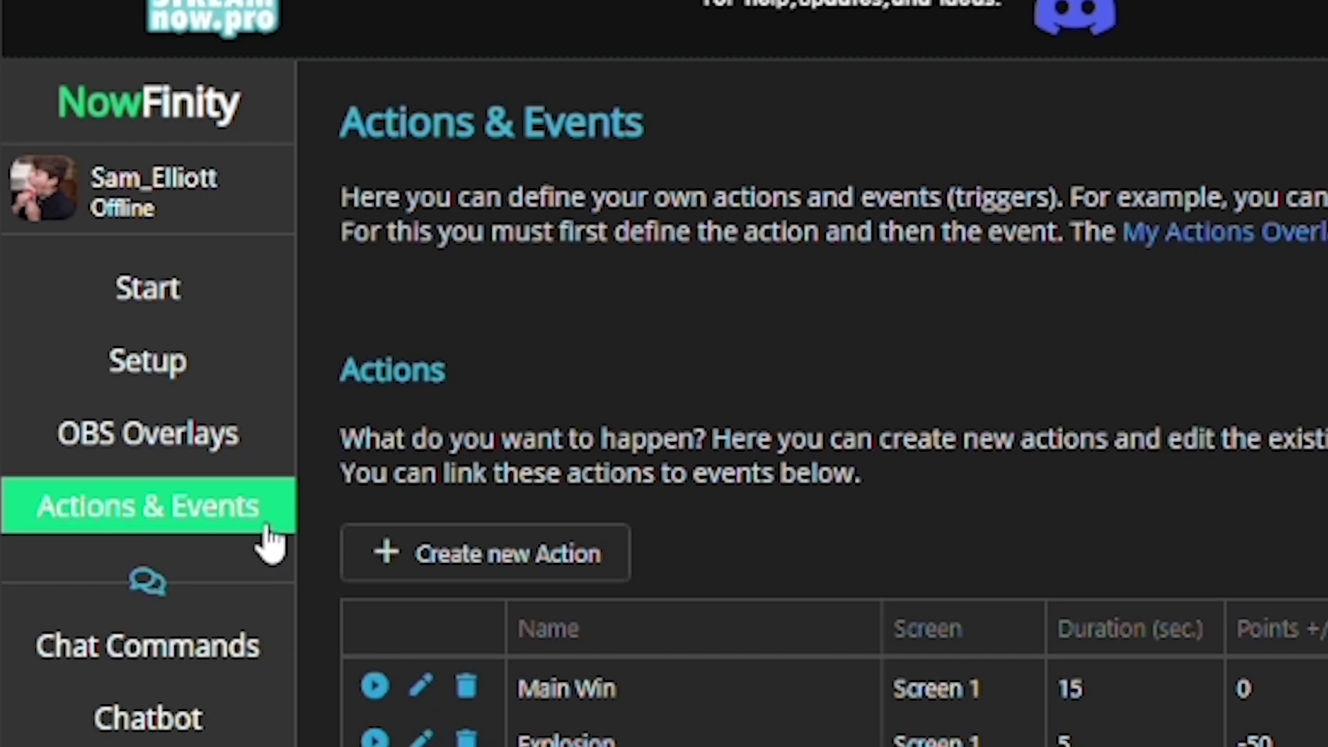
- On the OBS Overlays page, test the Points Animation overlay and set its font color for winning to #00bd1f
left_click(131, 449)
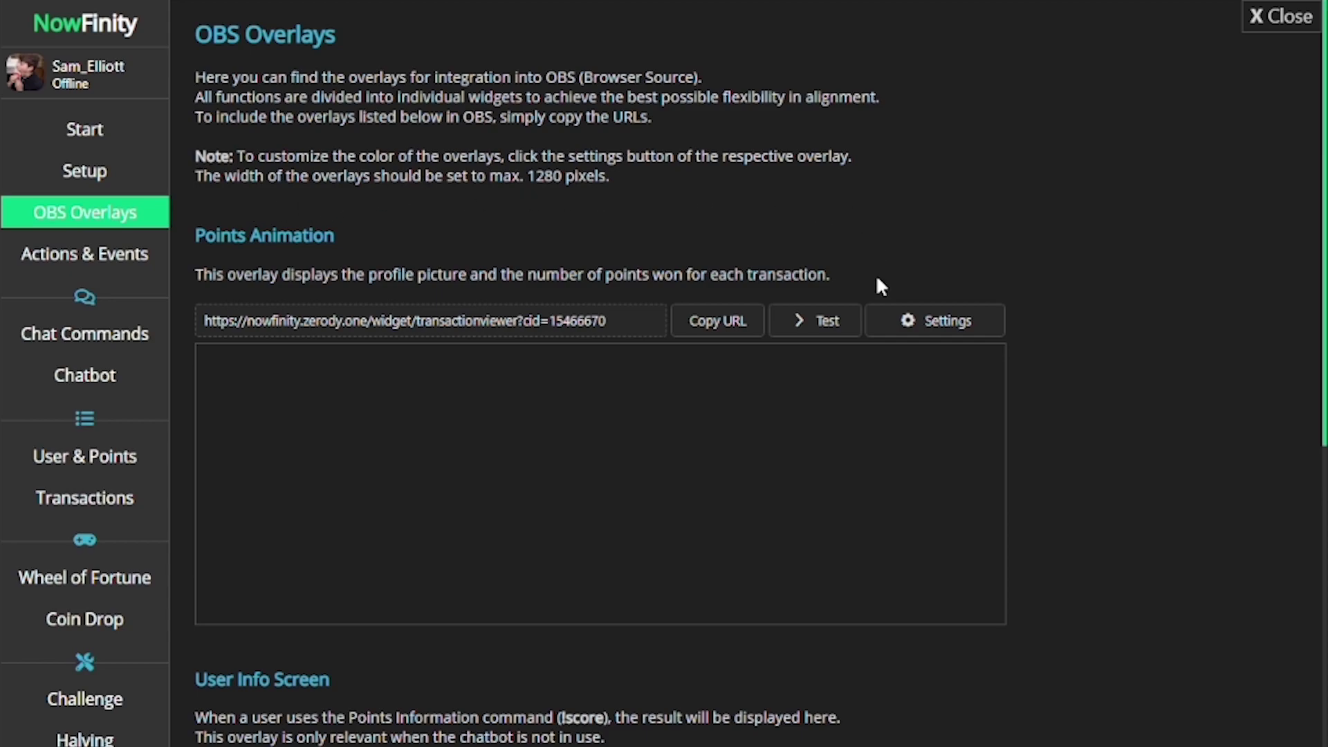
left_click(841, 325)
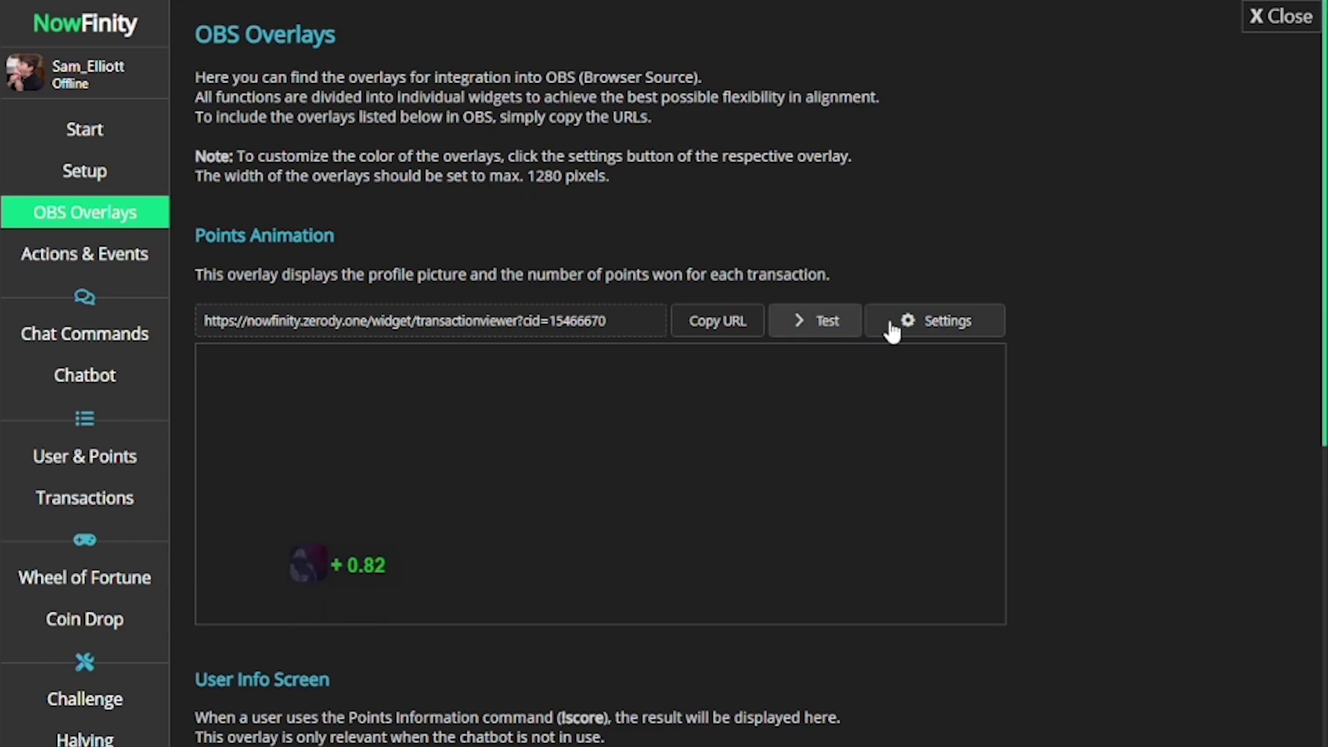
left_click(903, 328)
left_click(816, 262)
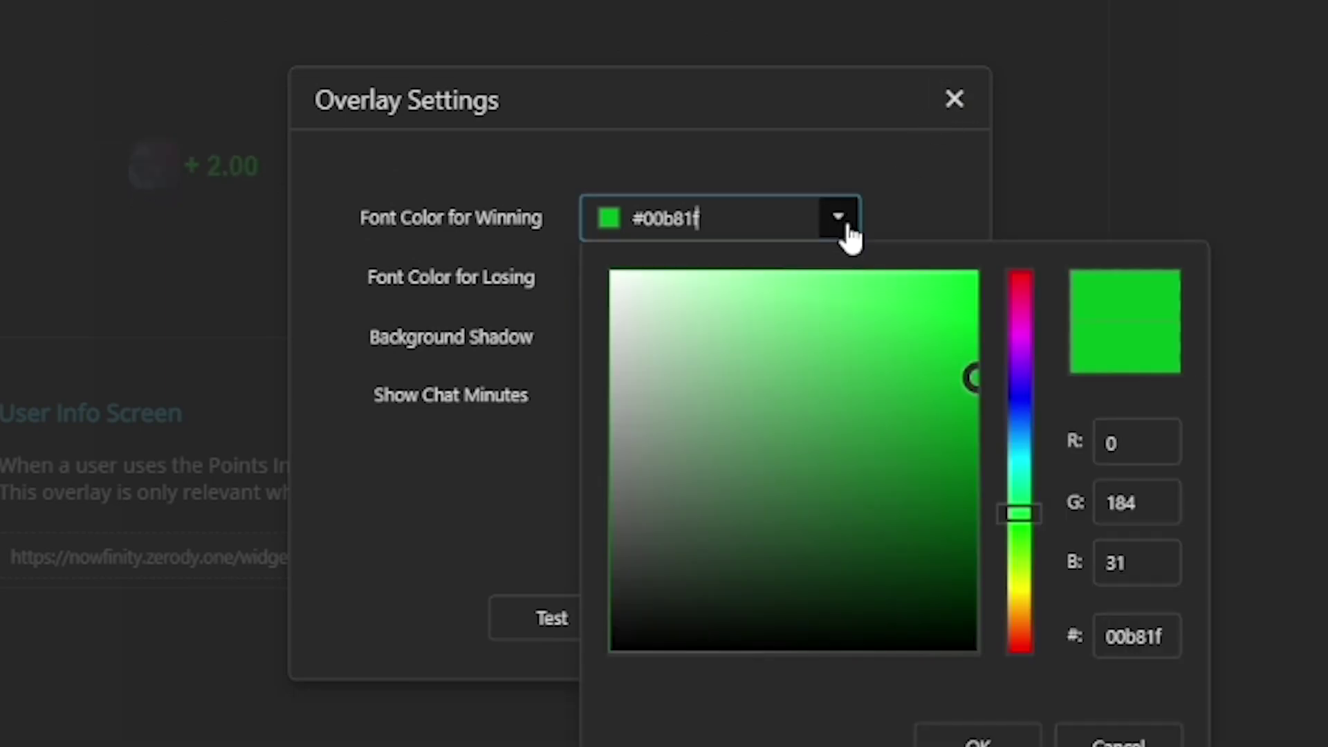
mouse_move(961, 382)
left_mouse_down()
mouse_move(789, 379)
mouse_move(847, 472)
mouse_move(952, 373)
mouse_move(978, 371)
left_mouse_up()
left_click(965, 722)
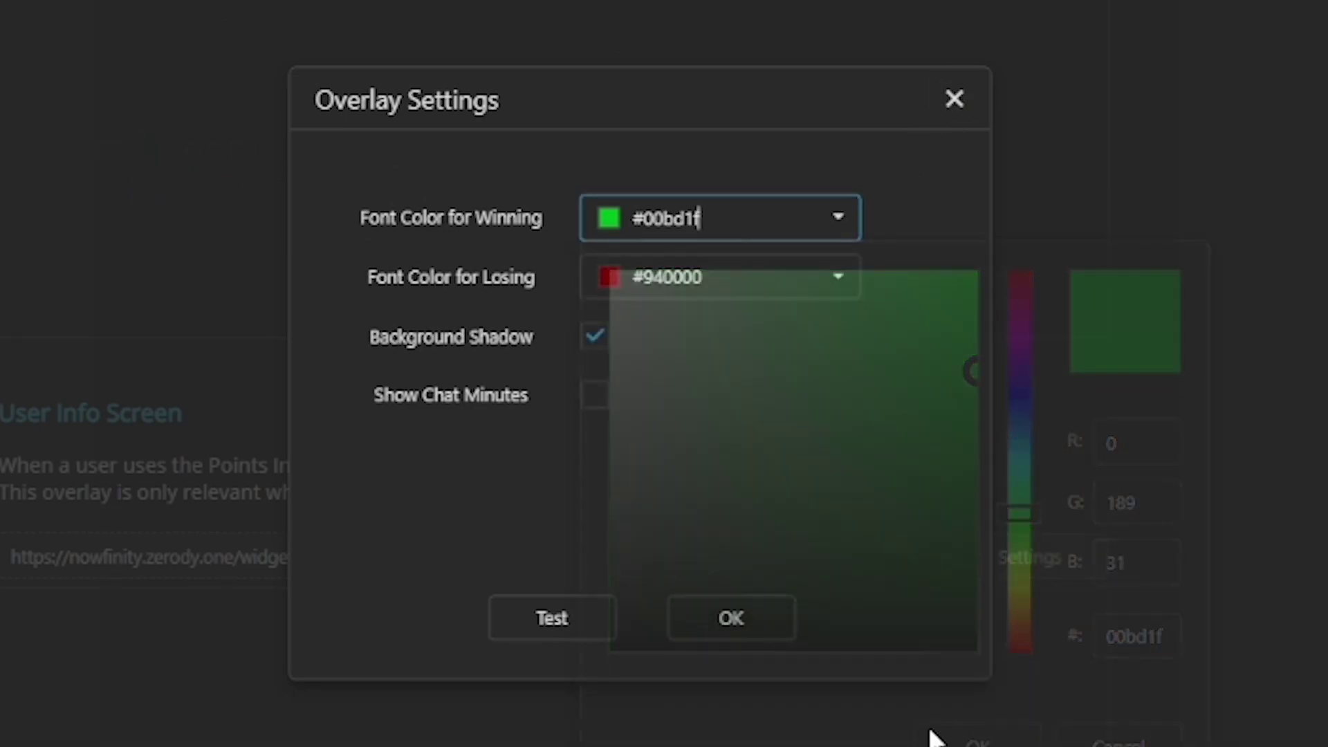
- Toggle Background Shadow off and back on, test the Points Animation with its settings moved aside, and save the overlay settings
left_click(604, 343)
left_click(603, 342)
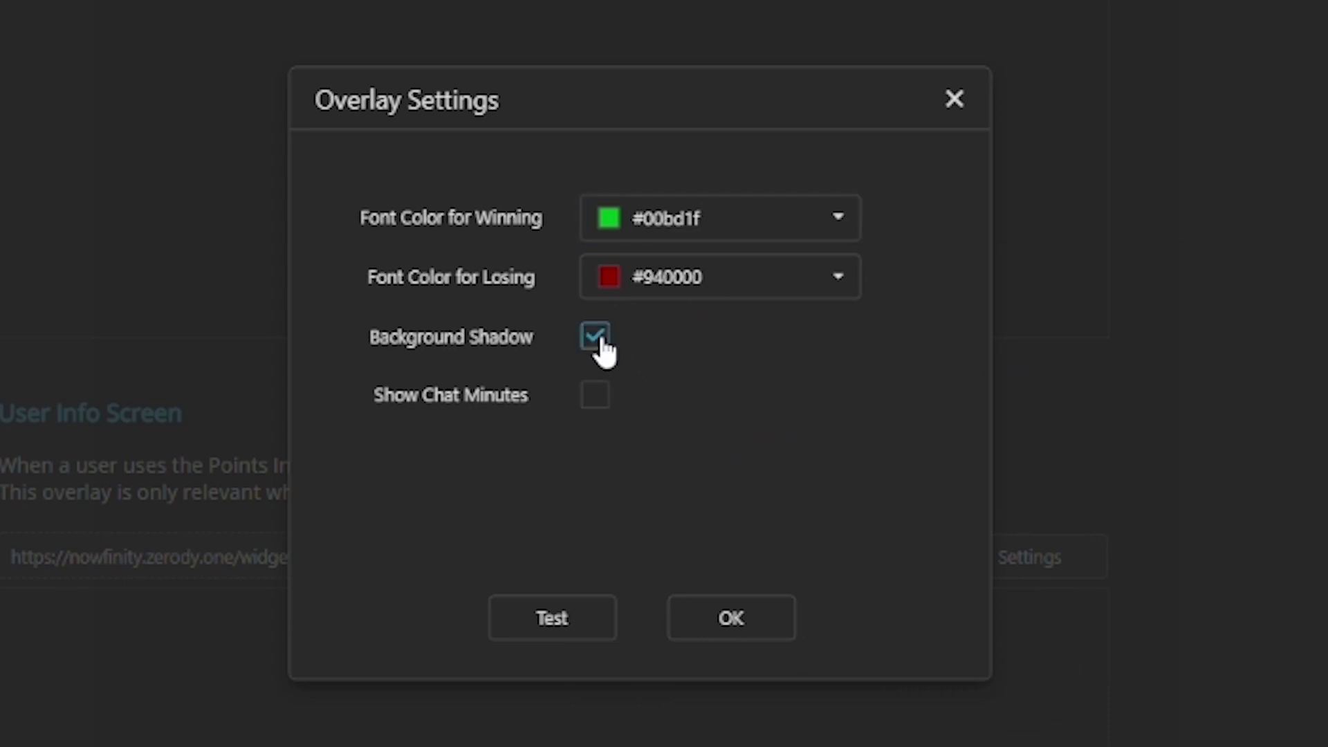
left_click_drag(572, 96, 1016, 47)
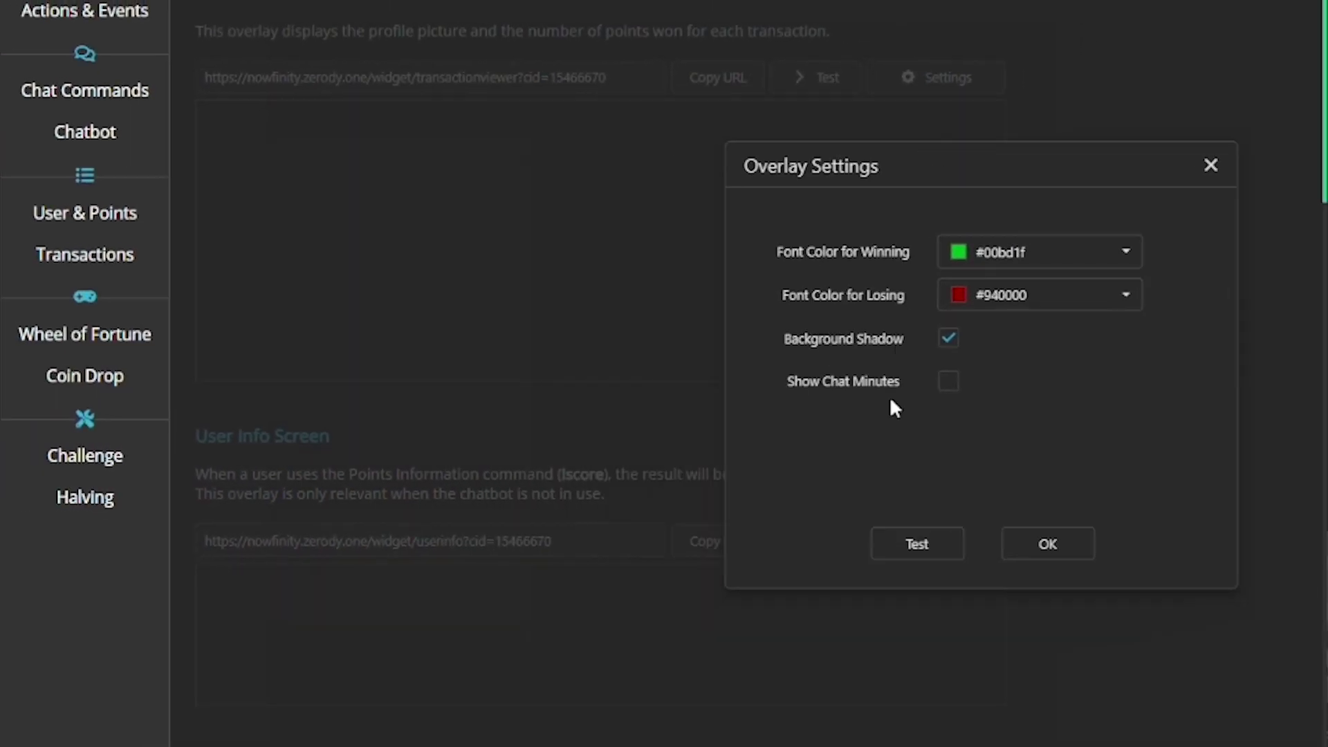
left_click(899, 562)
left_click(937, 554)
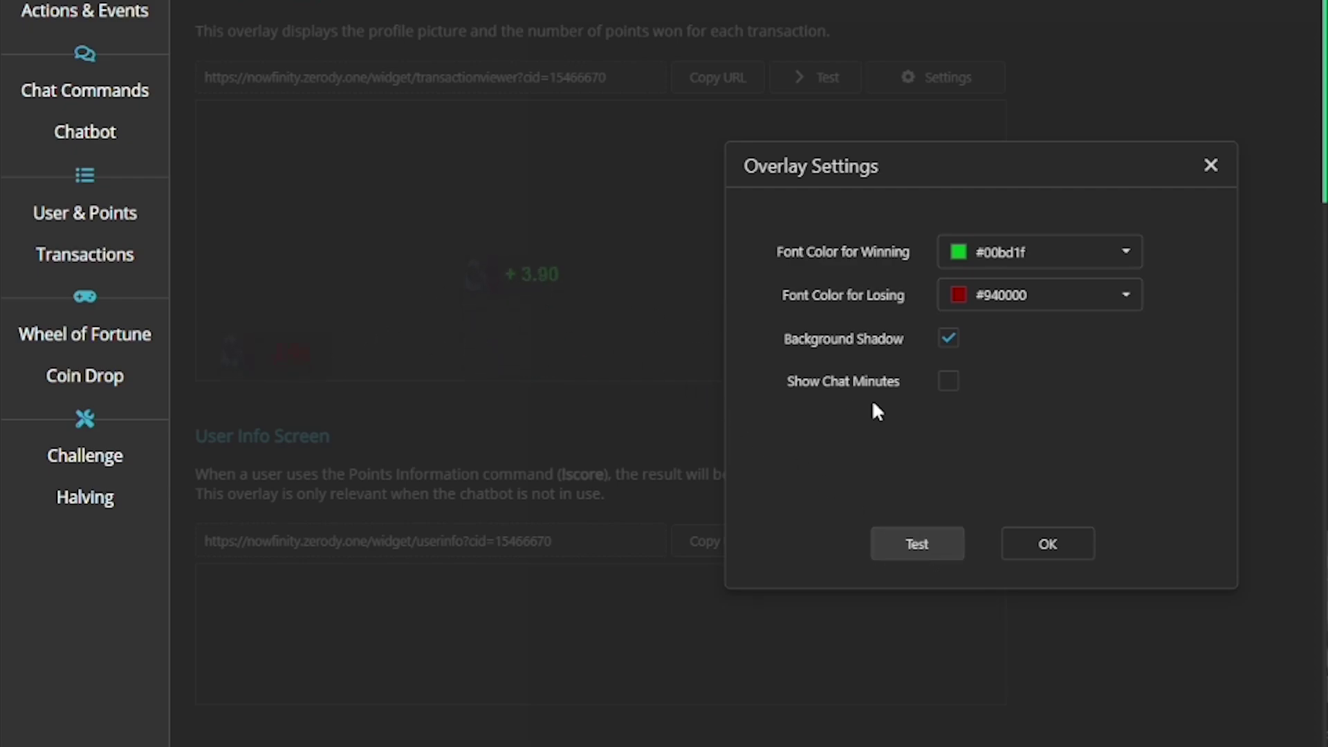
left_click(1053, 546)
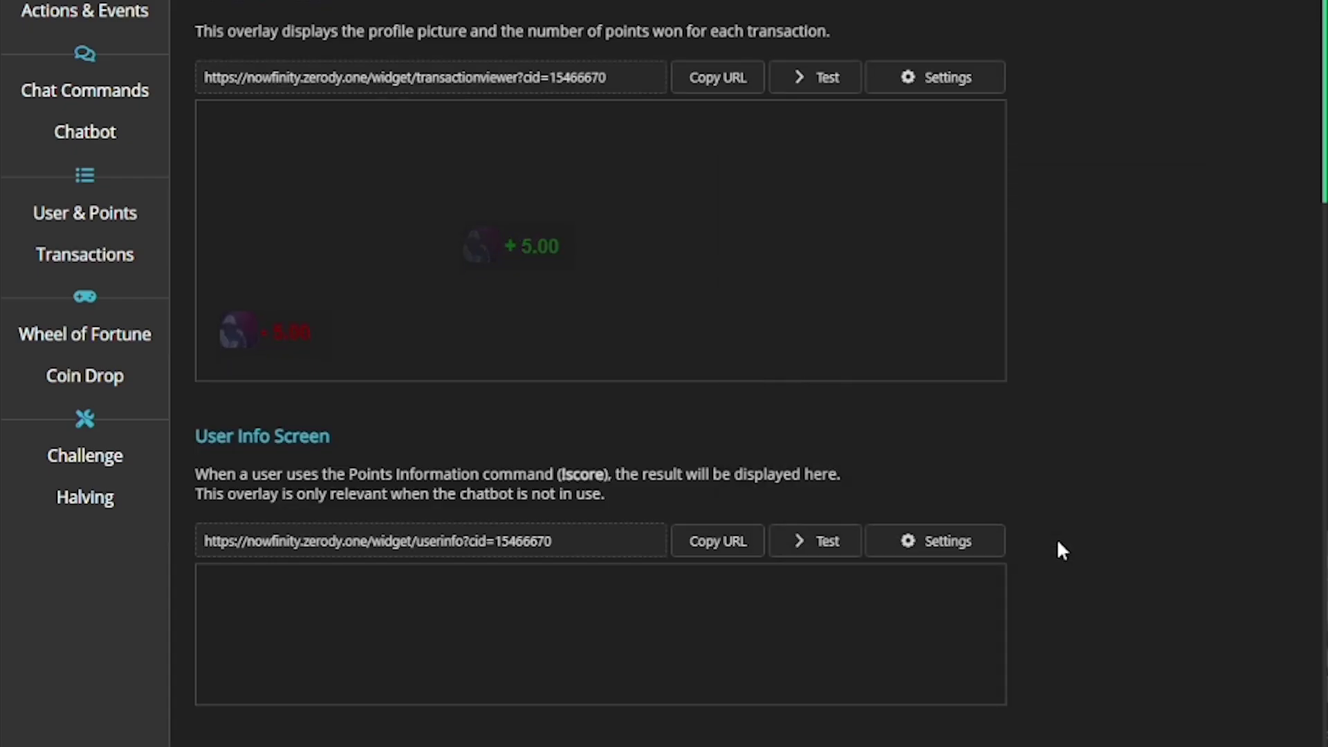
- Run the Points Animation overlay's test several times to preview winning and losing transactions
scroll(938, 462, "up", 3)
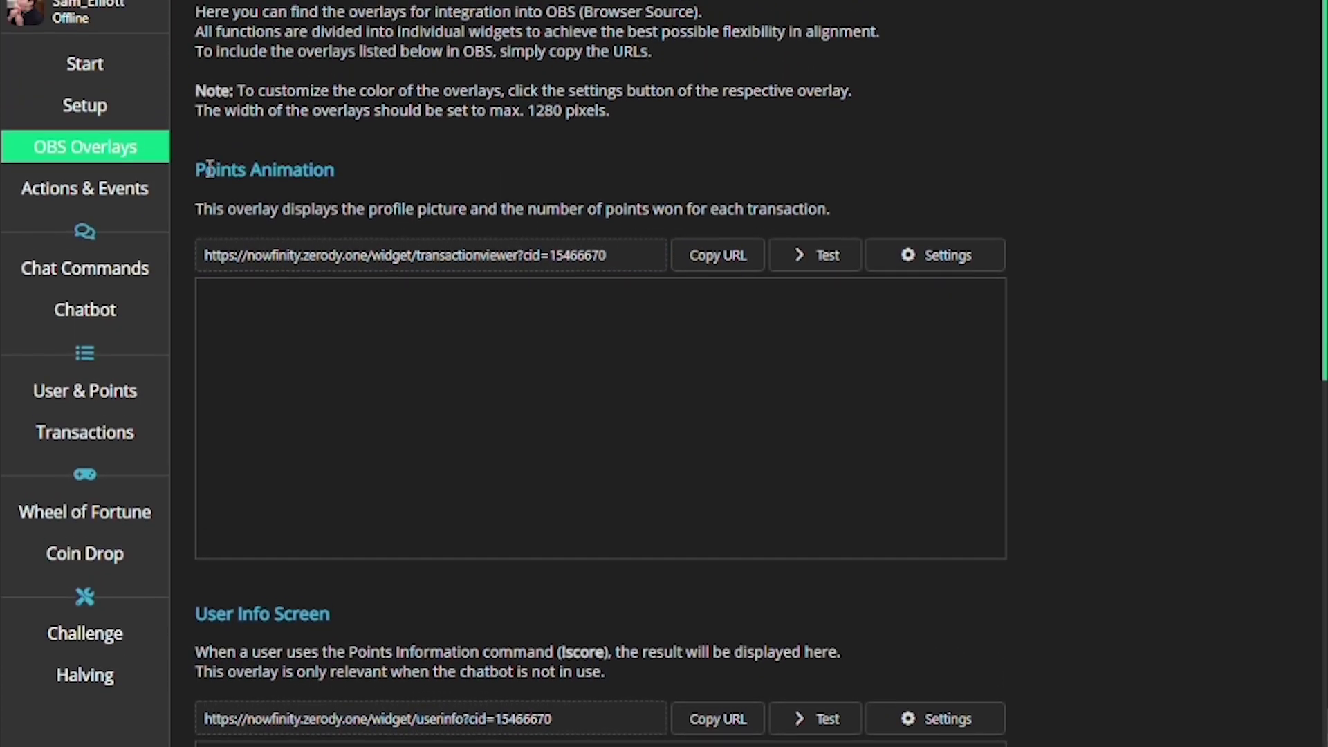
left_click_drag(196, 202, 336, 205)
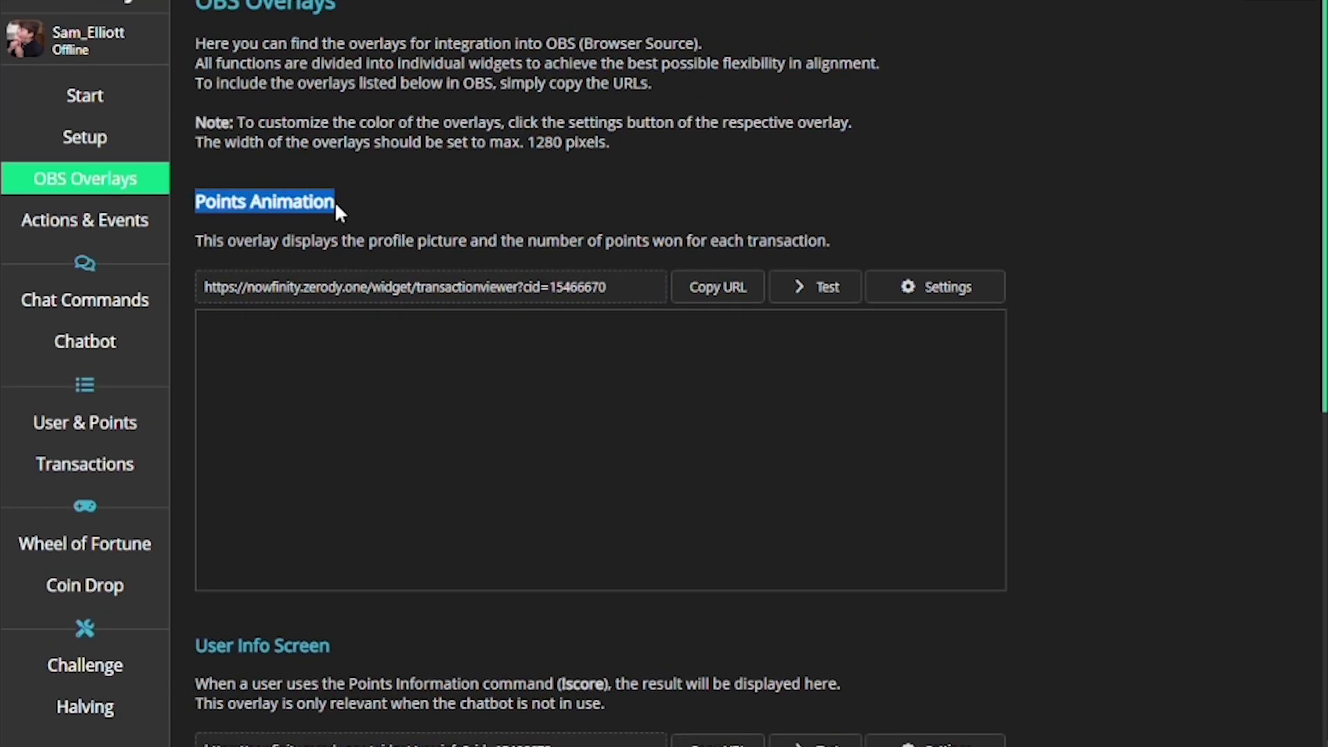
left_click(826, 289)
left_click(827, 289)
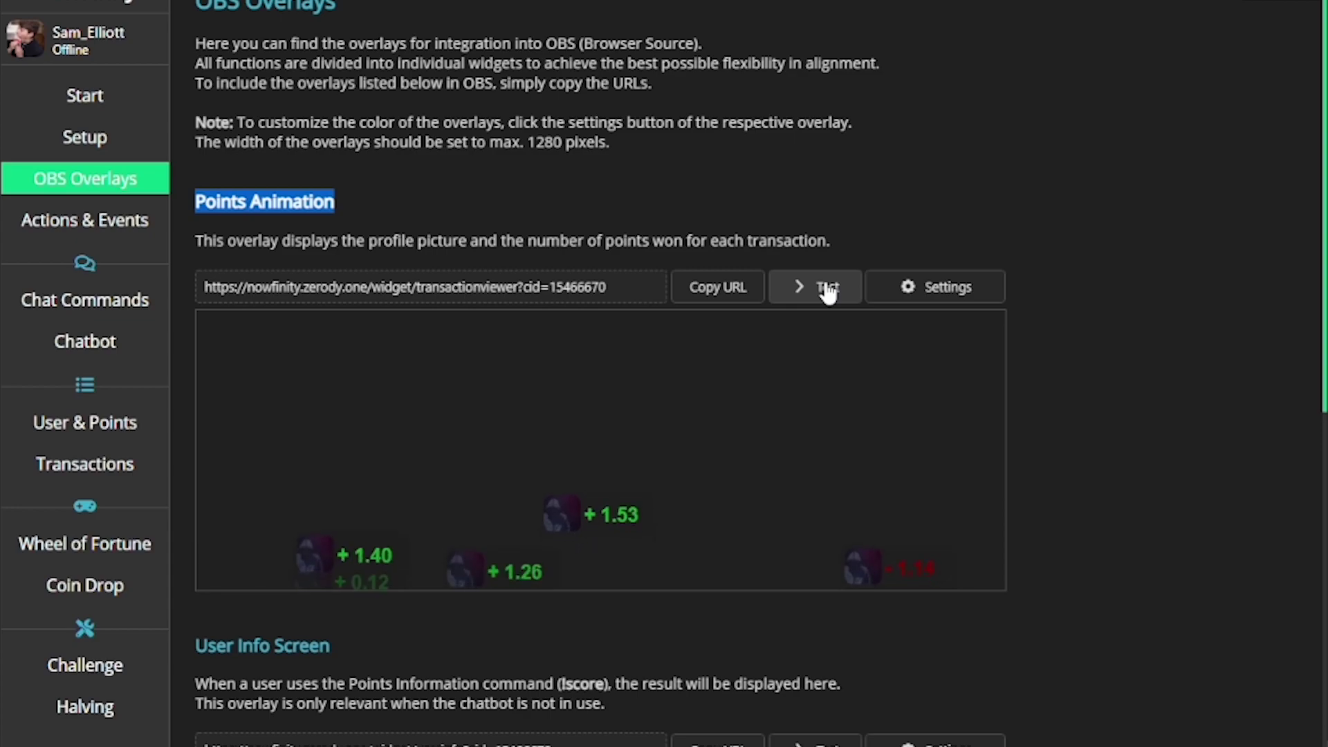
left_click(827, 289)
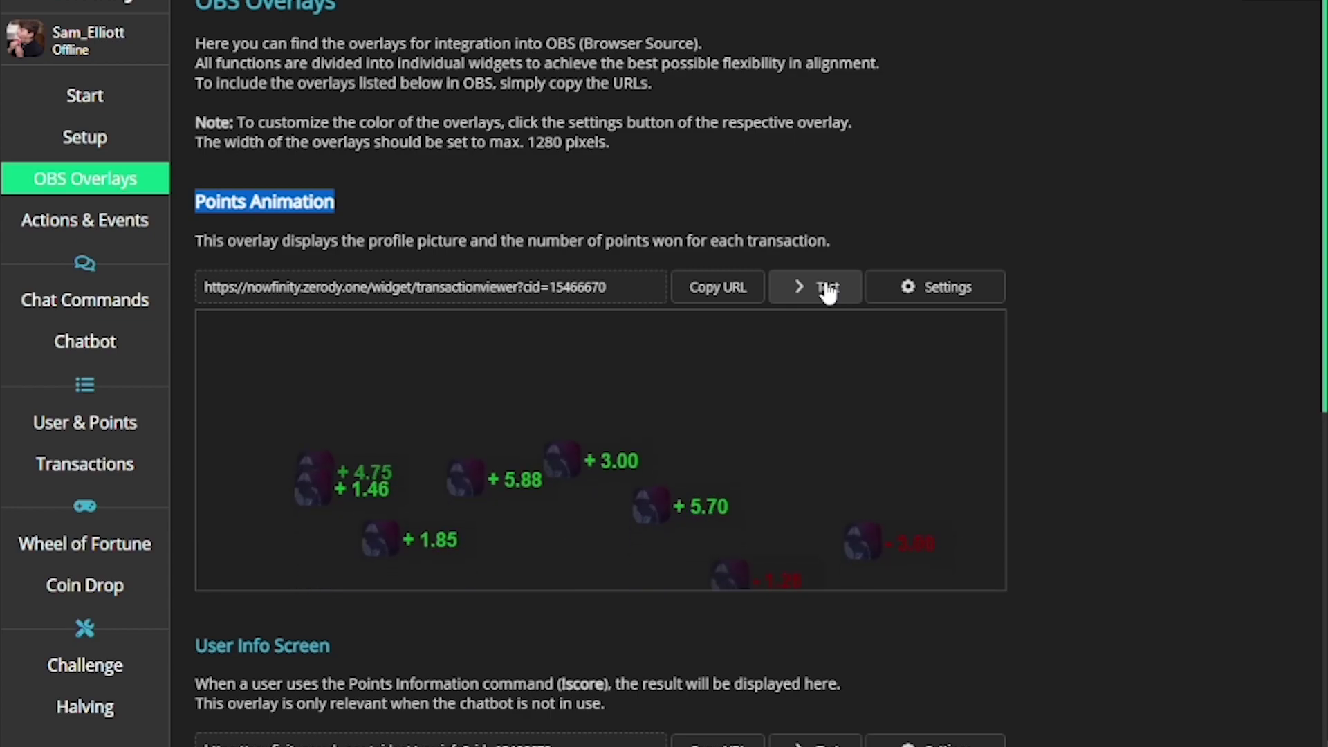
- Find the User Info Screen overlay and test it to preview the user's points information
scroll(826, 289, "down", 6)
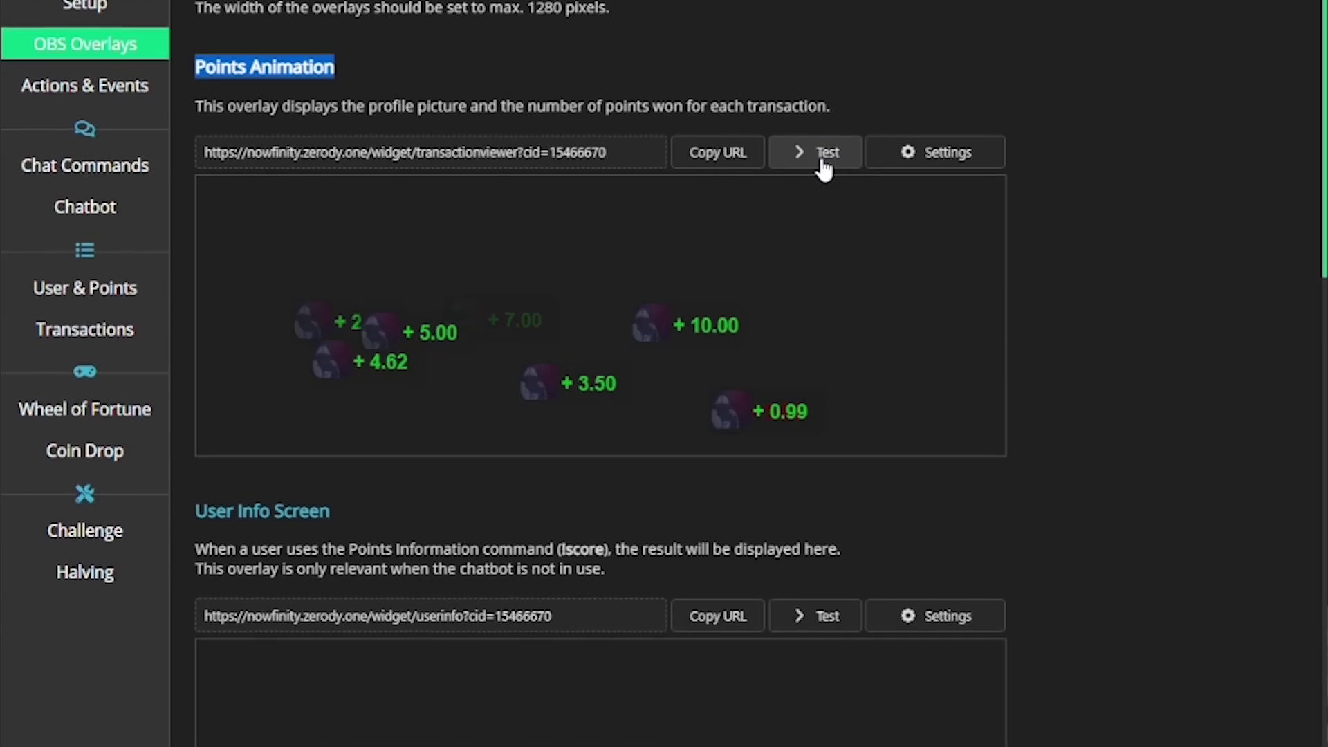
left_click_drag(379, 238, 193, 223)
left_click(830, 329)
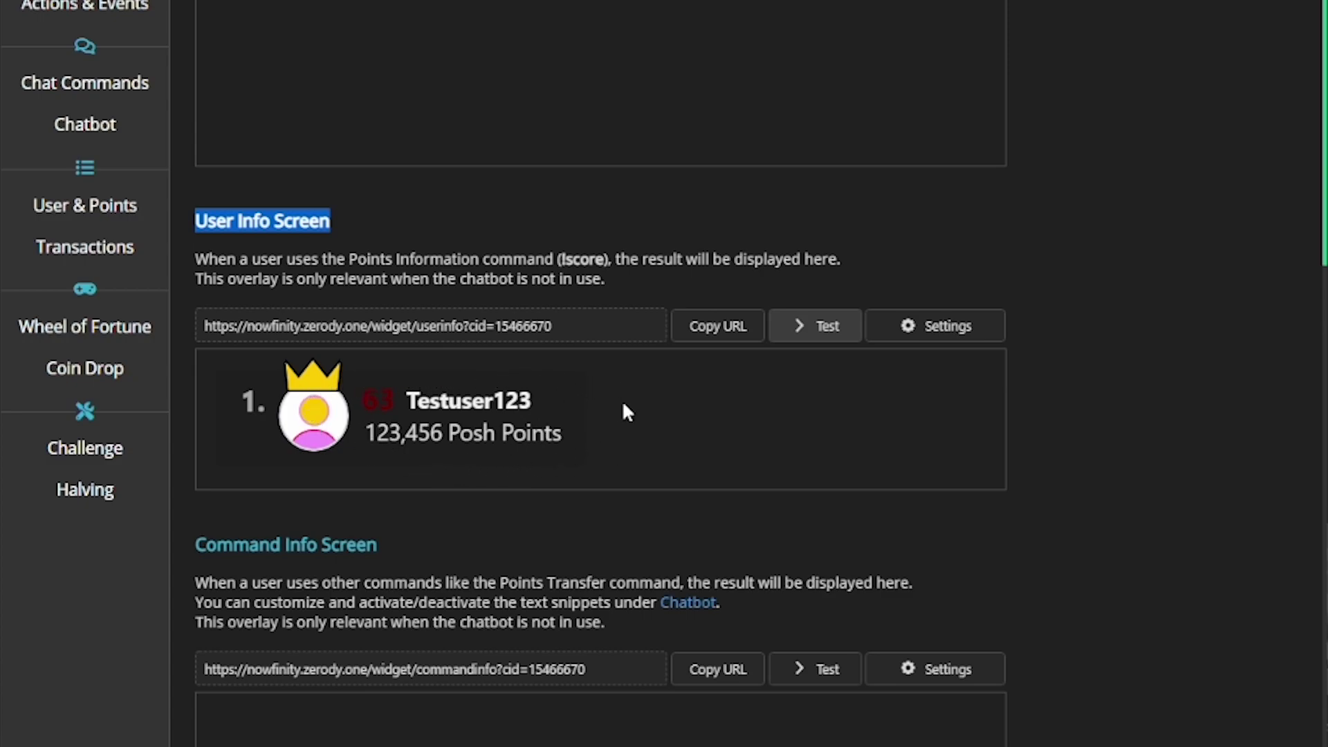
- Find the Command Info Screen overlay and test it to preview how command results are displayed
scroll(625, 400, "down", 5)
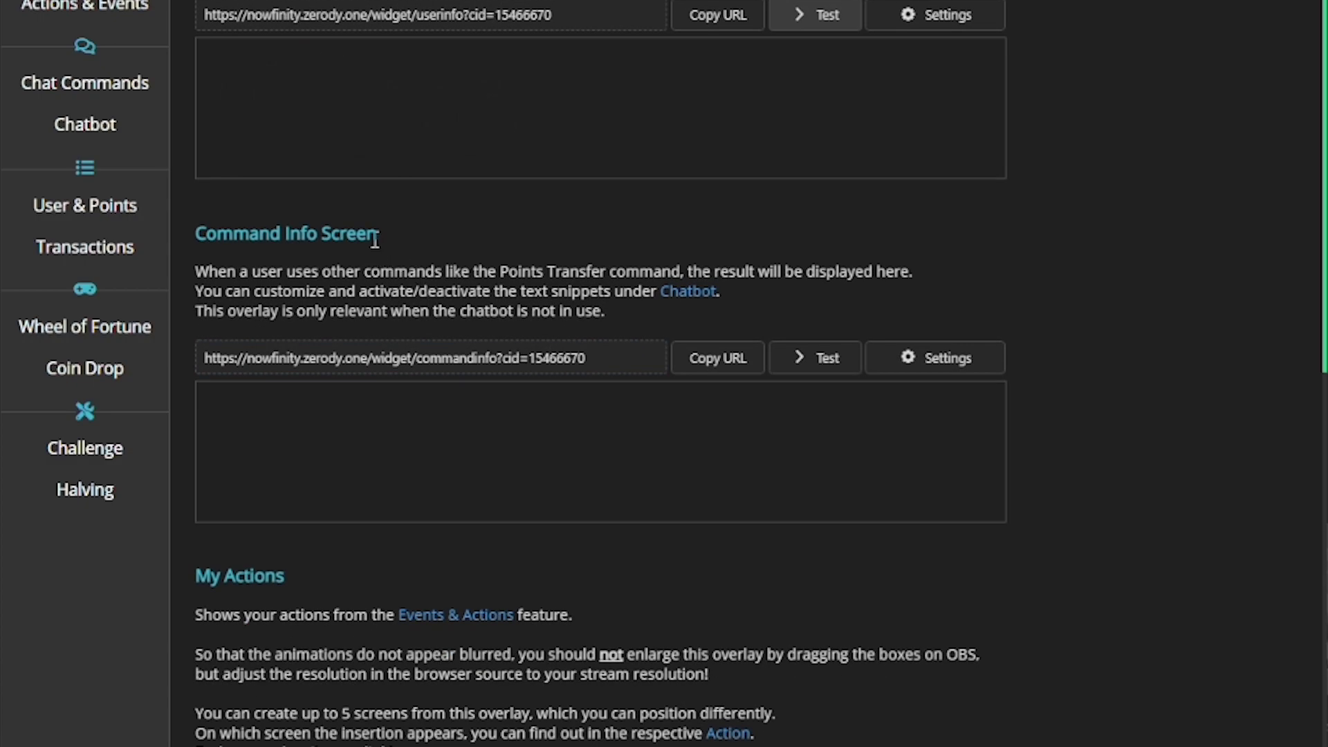
left_click_drag(378, 234, 196, 237)
left_click(811, 370)
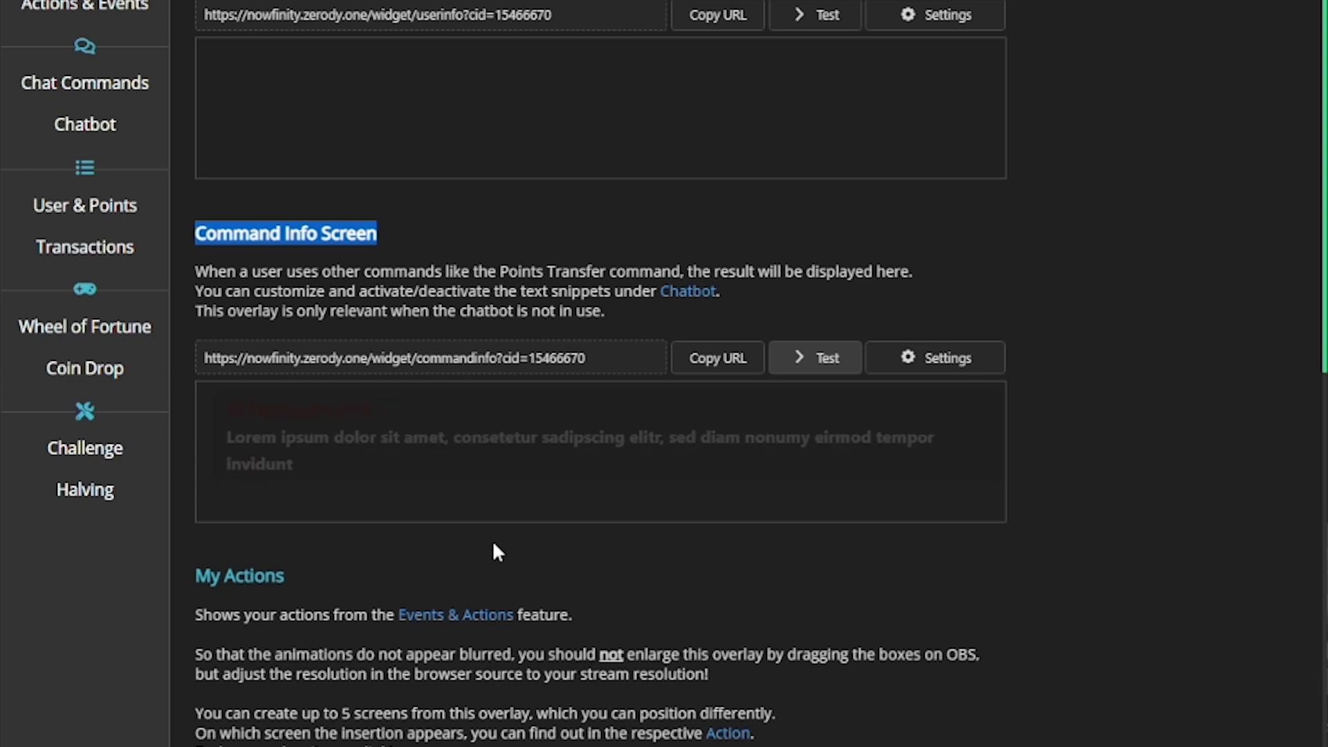
- Examine the My Actions overlay section and view the screens selectable for it, keeping Screen 1
scroll(493, 547, "down", 1)
left_click_drag(284, 266, 194, 266)
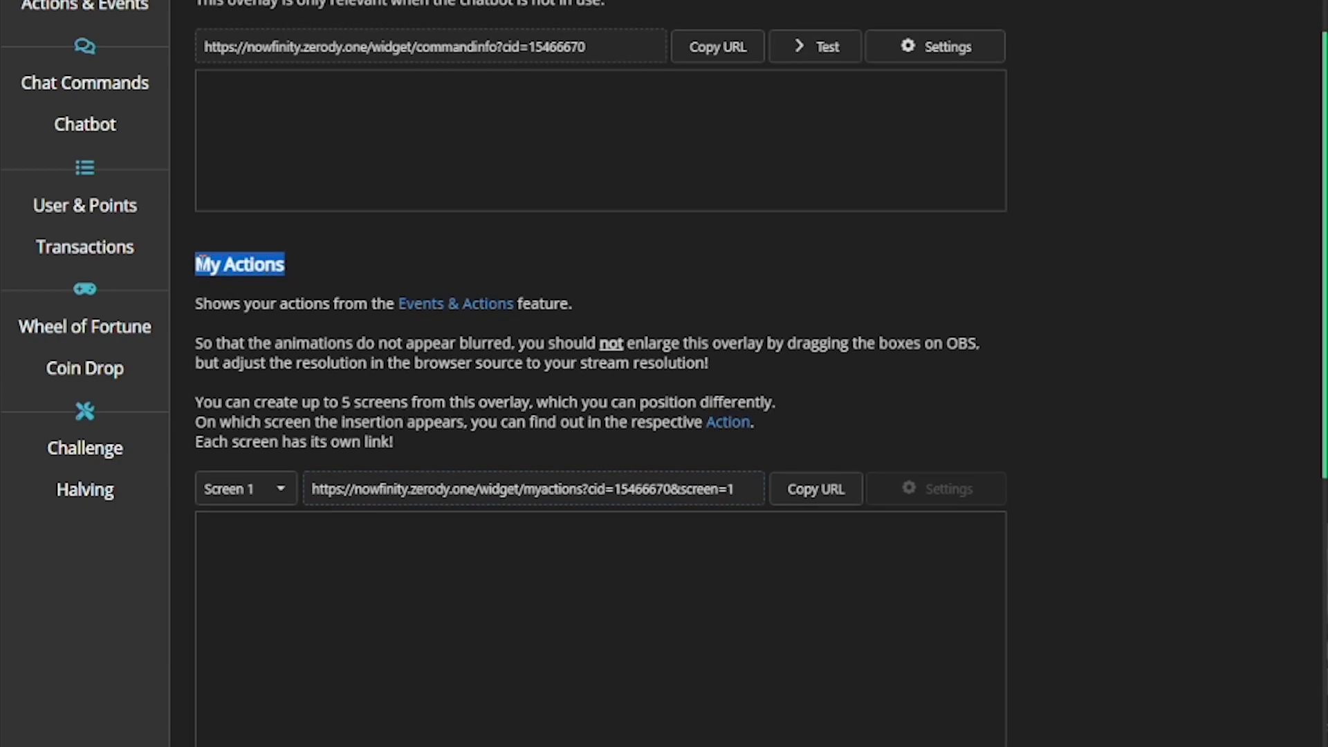
left_click(284, 267)
scroll(295, 276, "down", 3)
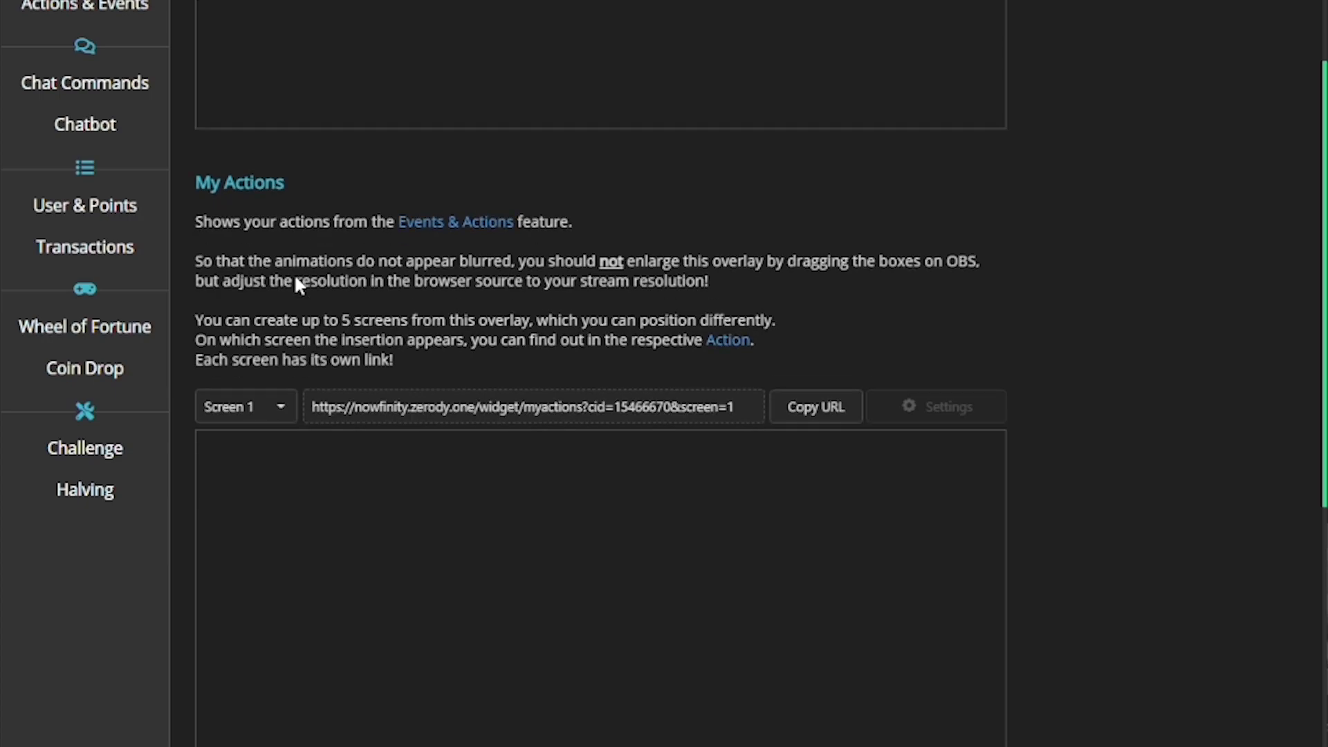
left_click(257, 284)
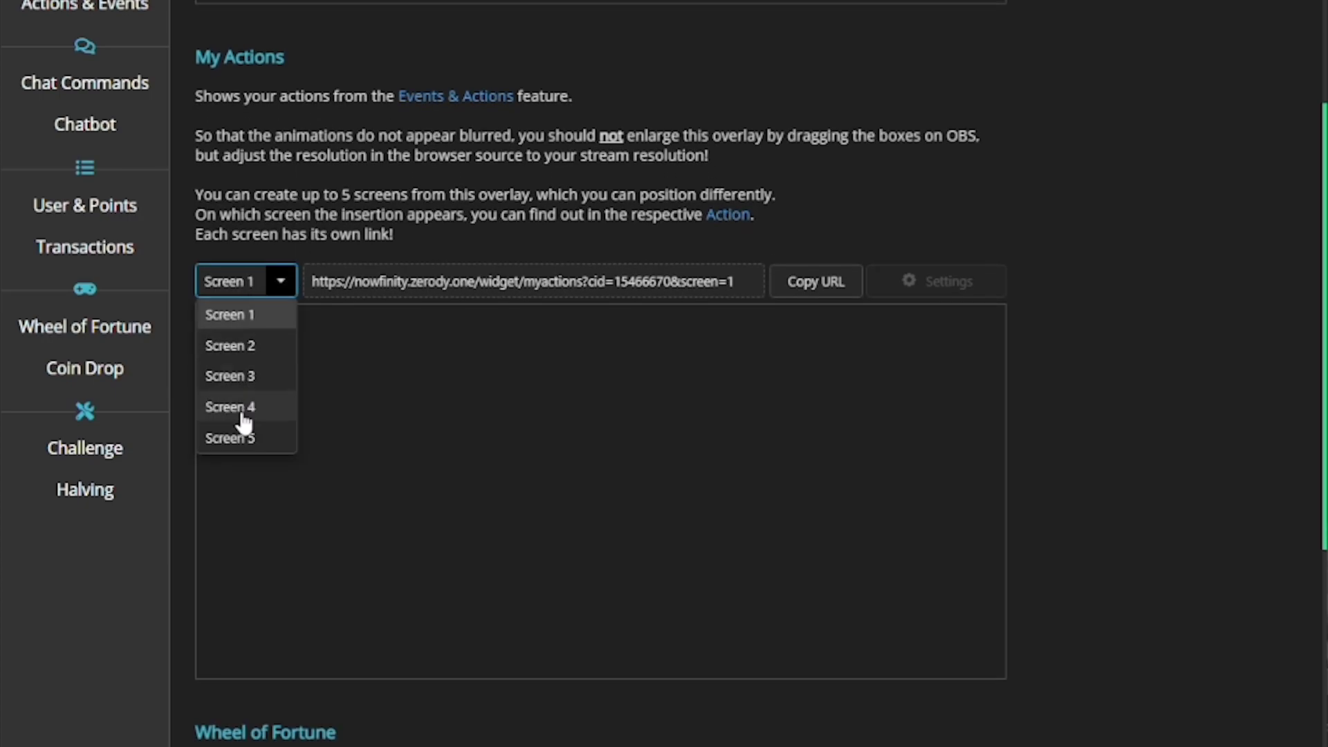
left_click(283, 288)
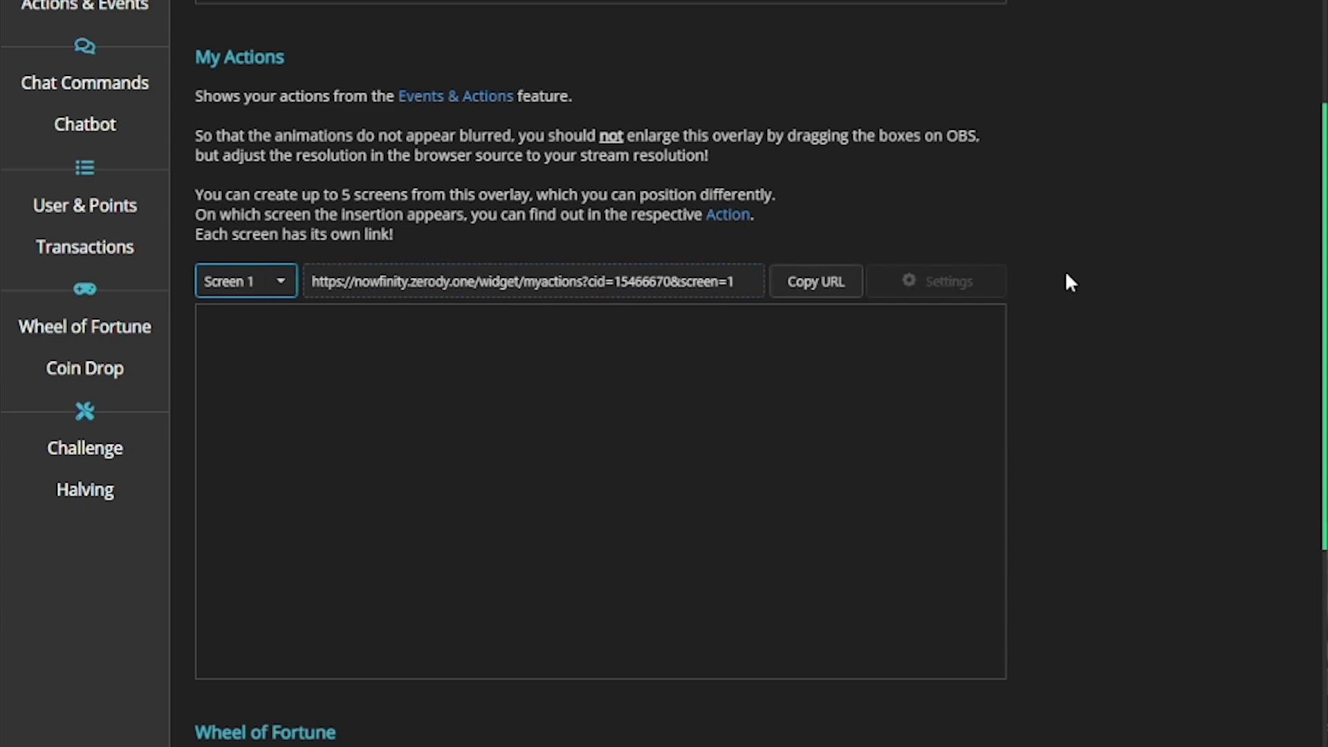
- Find the Wheel of Fortune overlay and test it to preview the spinning wheel
scroll(1066, 276, "down", 10)
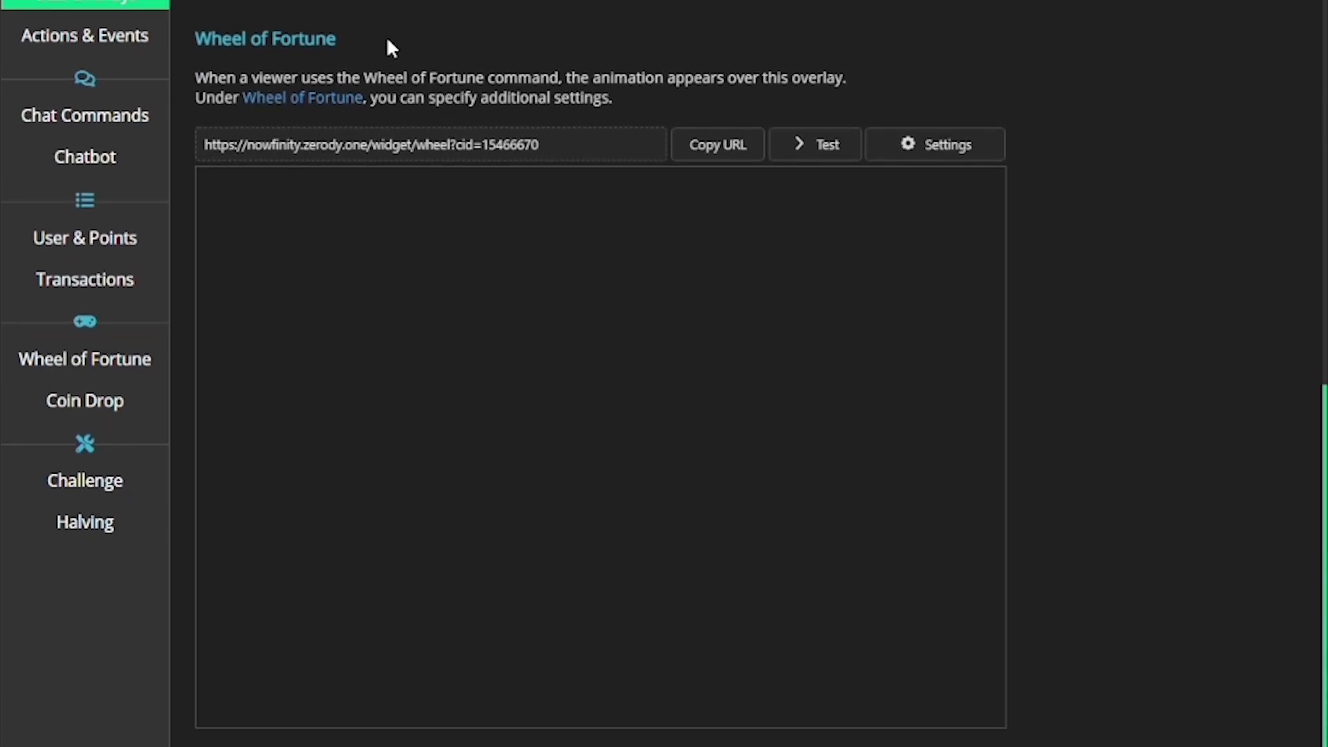
left_click_drag(385, 40, 194, 39)
left_click(807, 159)
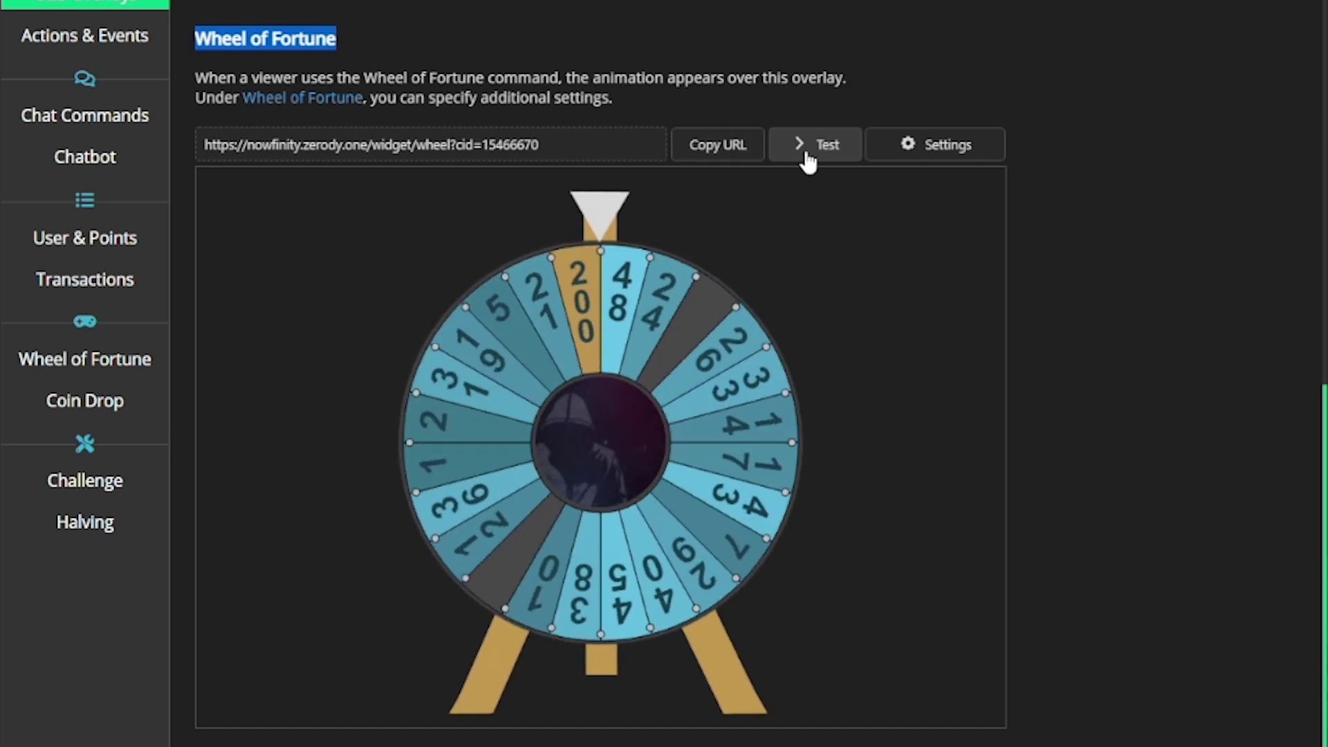
- Examine the Ranking List overlay, including the level numbers shown beside the top viewers
scroll(649, 499, "down", 6)
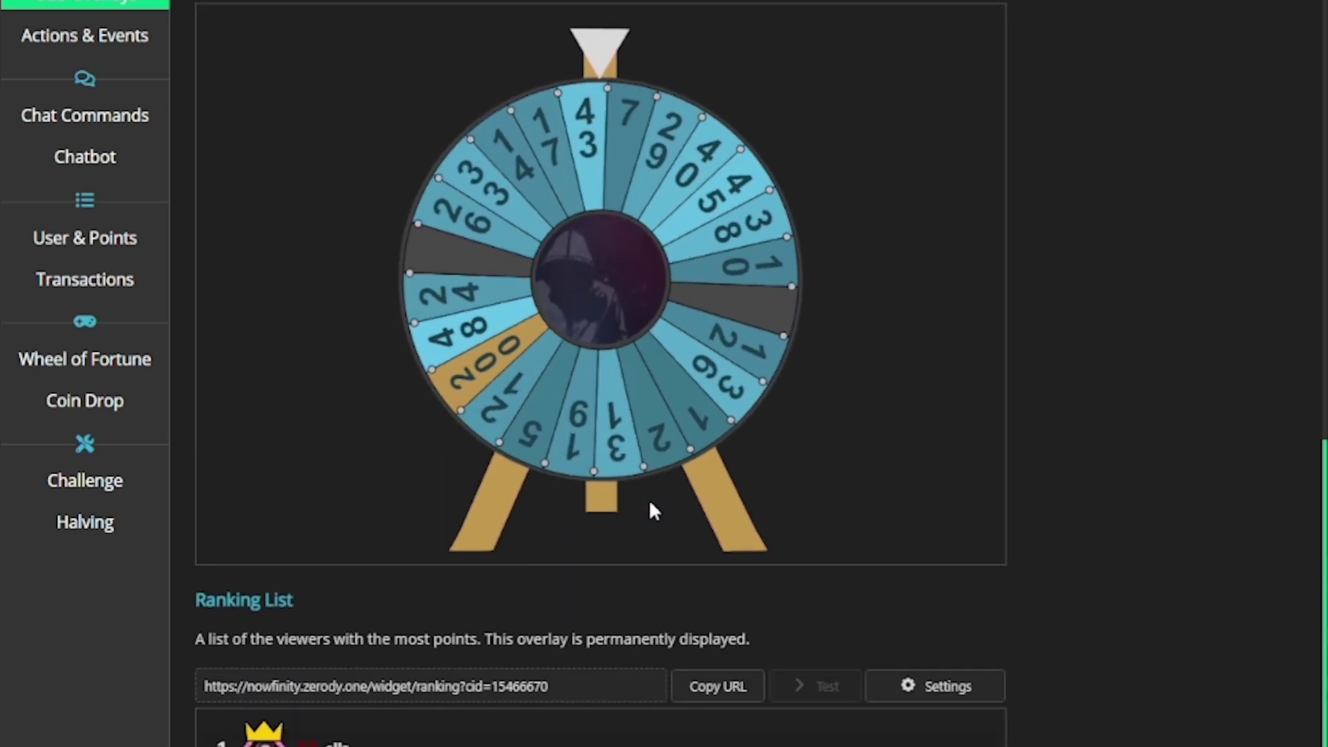
left_click_drag(294, 348, 195, 347)
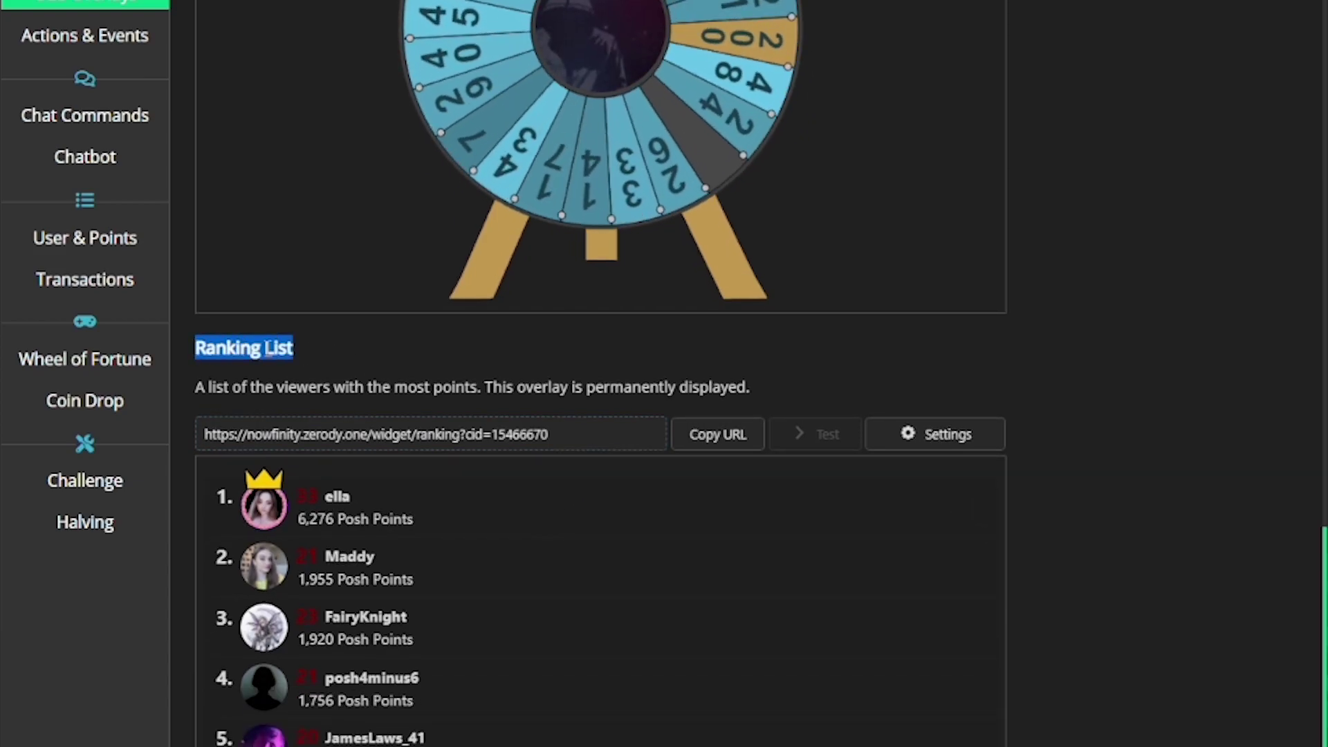
scroll(306, 337, "down", 4)
scroll(359, 318, "down", 1)
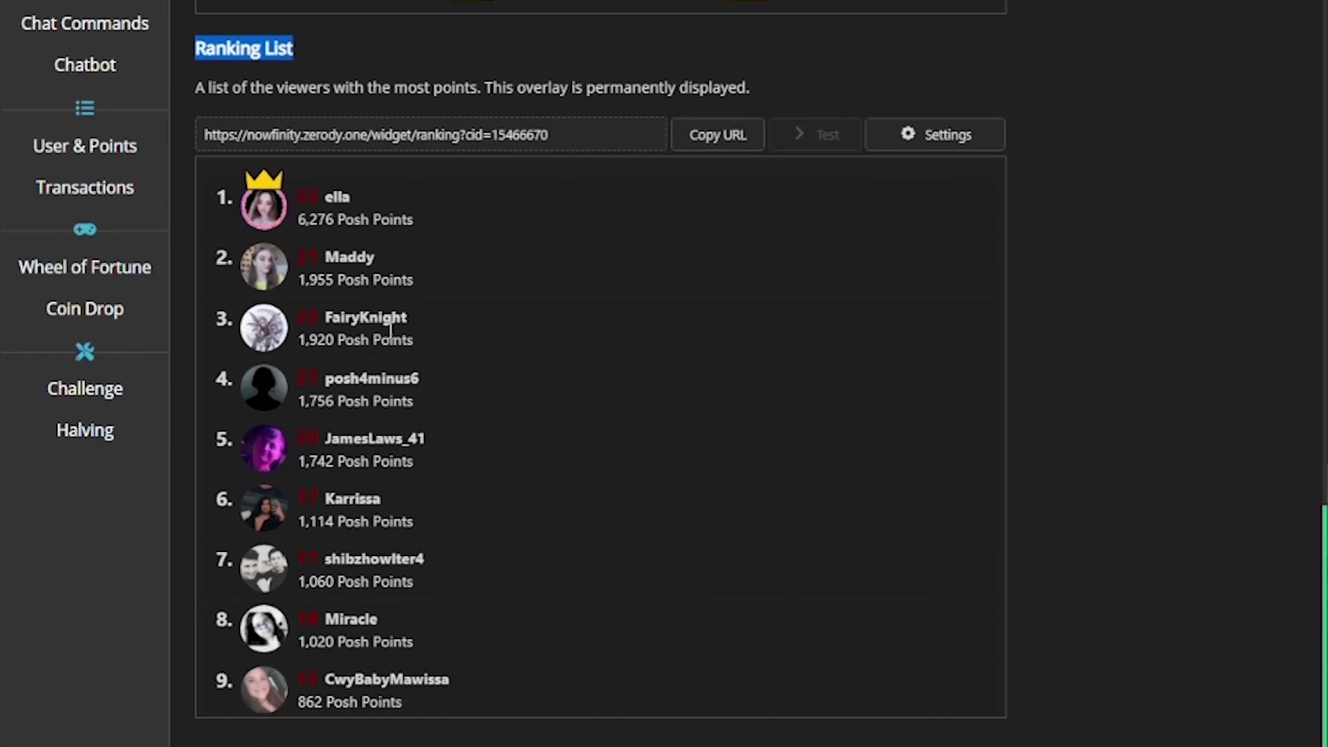
double_click(306, 317)
double_click(310, 256)
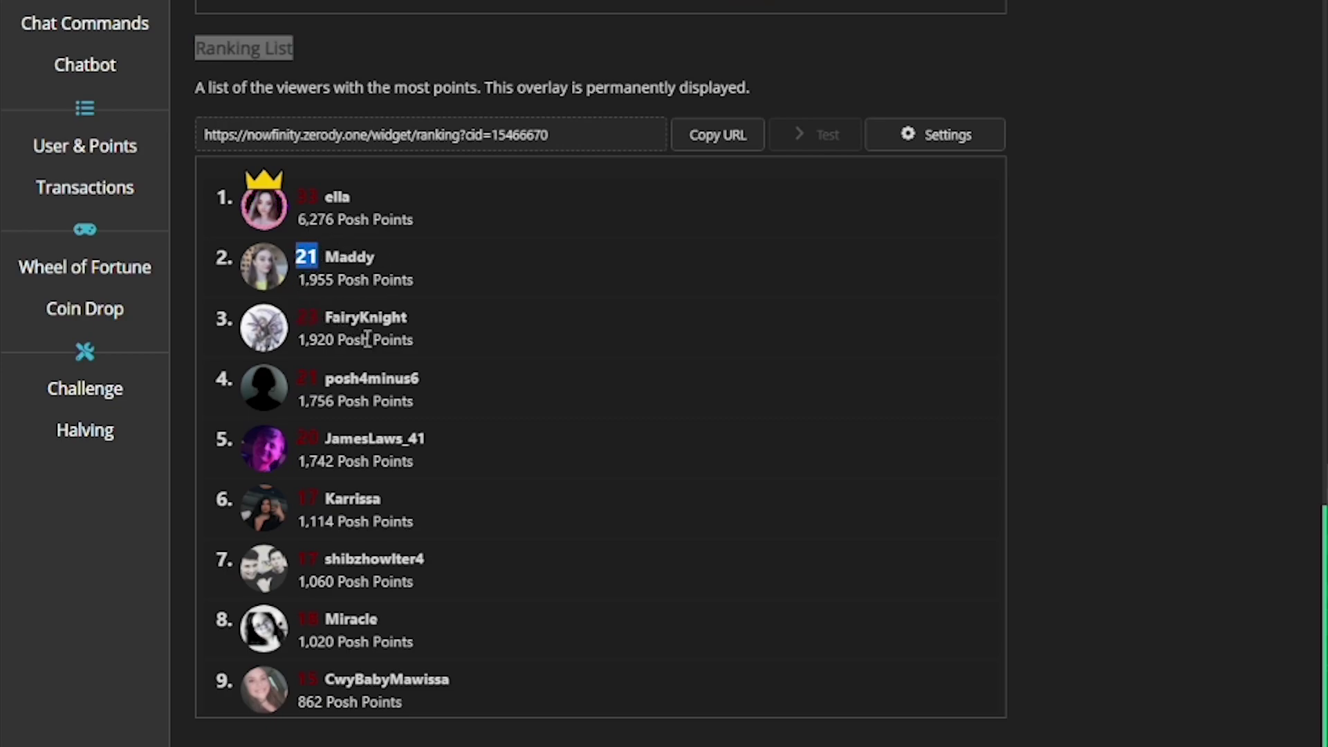
left_click(433, 346)
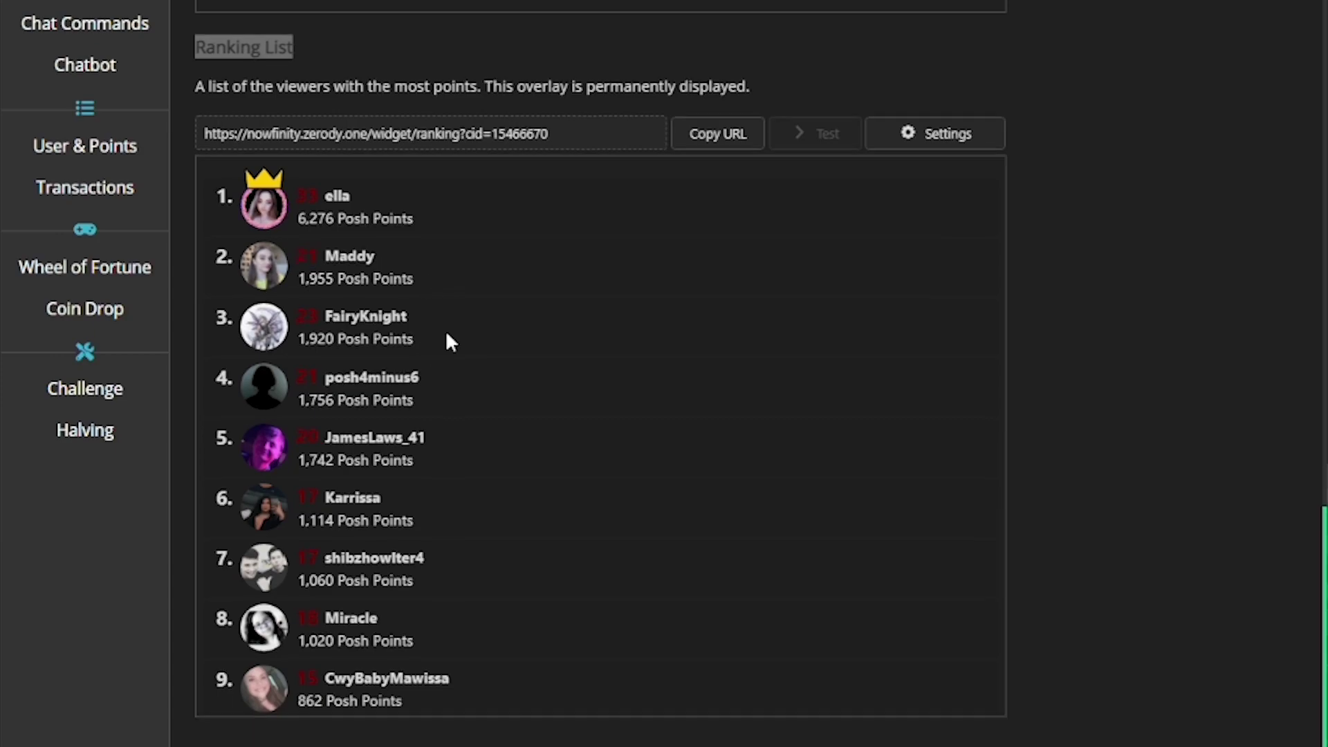
- Find the Coin Drop overlay at the end of the page and test it to preview the falling coins
scroll(449, 339, "down", 2)
scroll(303, 631, "down", 2)
left_click_drag(278, 519, 199, 437)
scroll(265, 523, "down", 2)
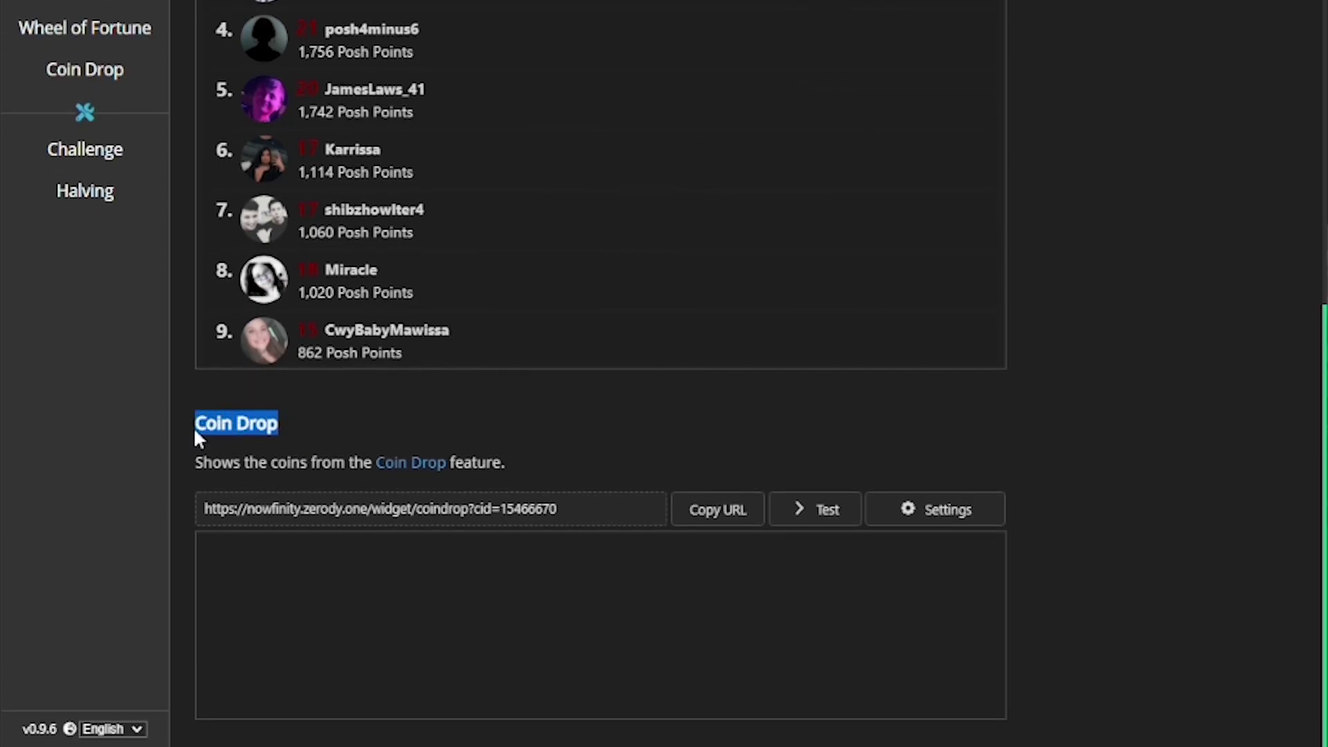
left_click(799, 515)
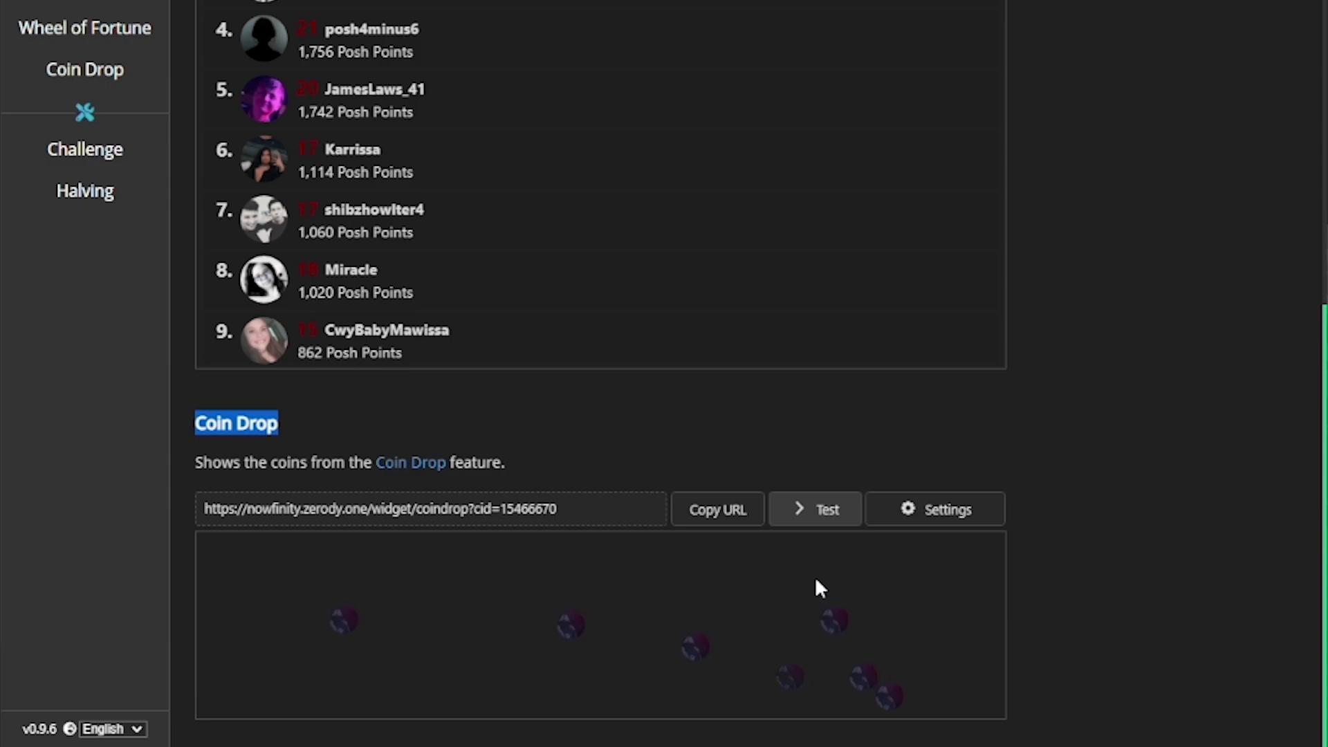
scroll(1194, 400, "up", 20)
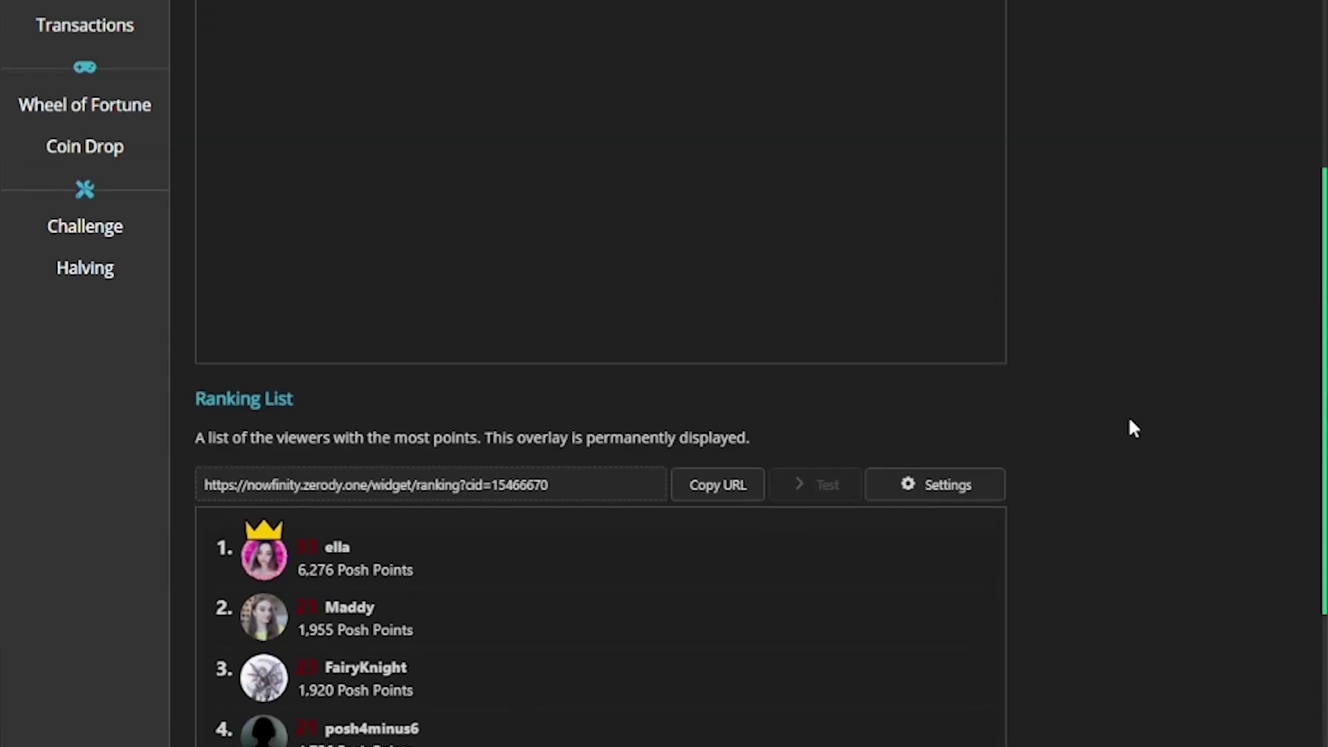
scroll(1194, 401, "up", 7)
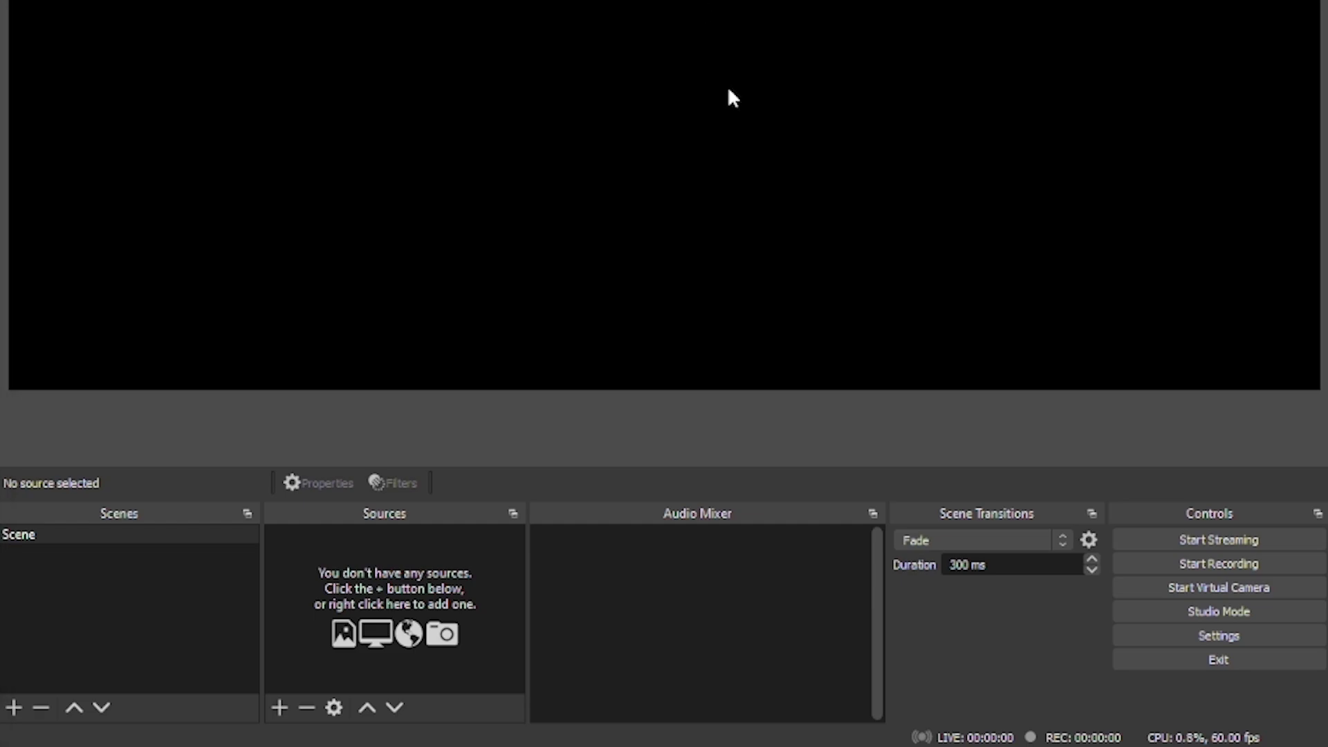
right_click(363, 553)
mouse_move(391, 566)
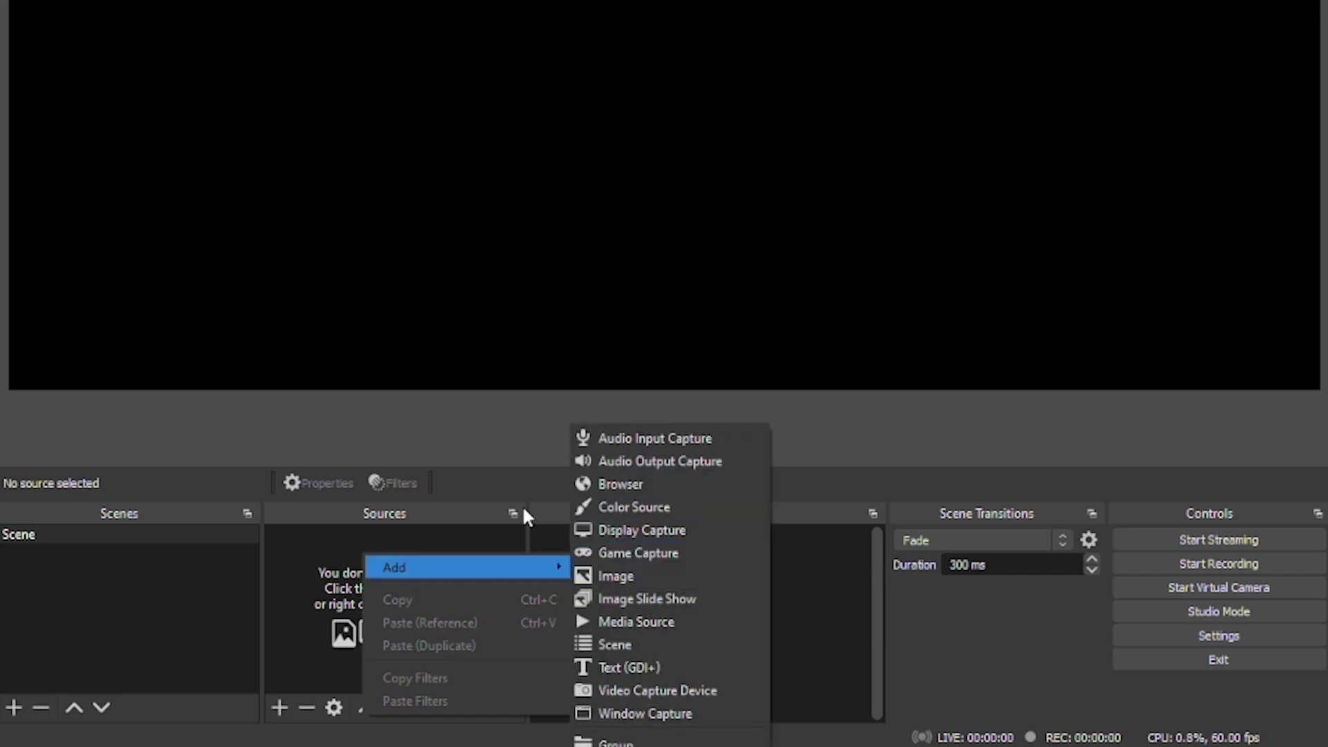
left_click(466, 542)
- Add a new browser source named Points Animation Overlay to the OBS scene
left_click(280, 707)
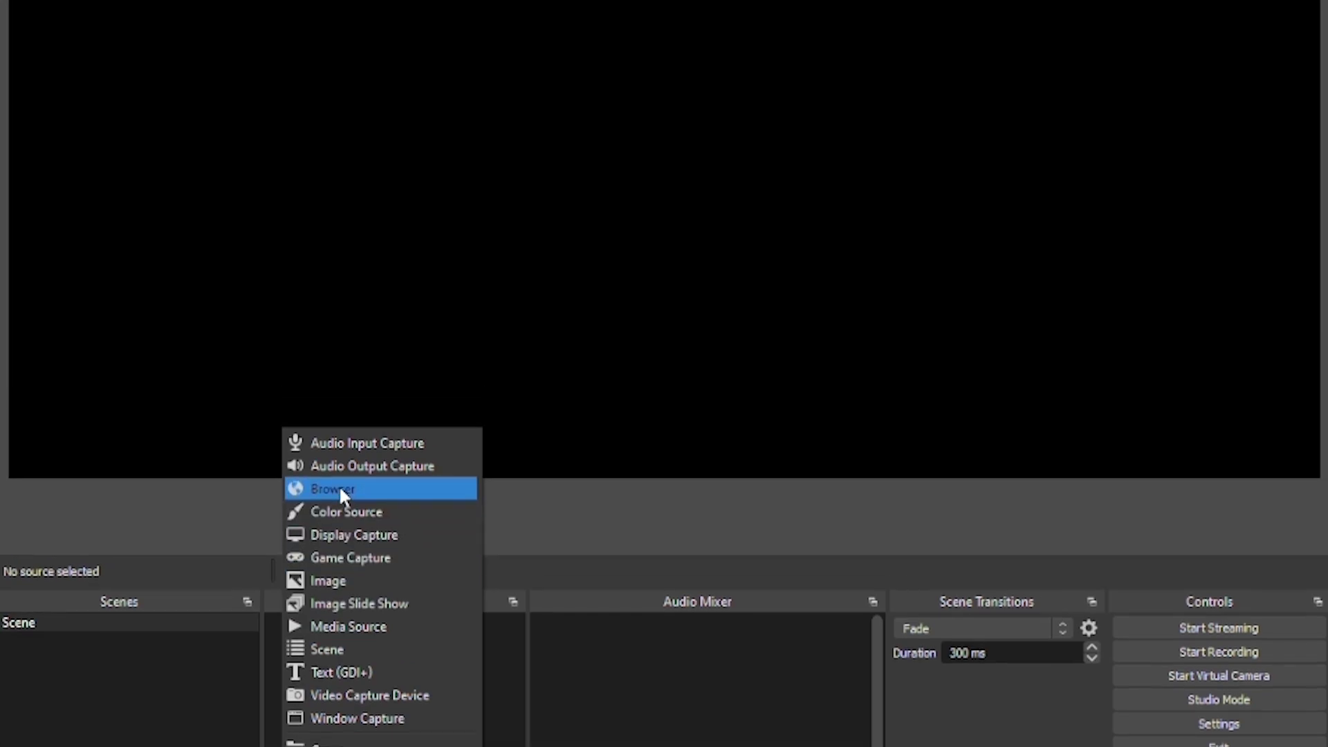
left_click(339, 402)
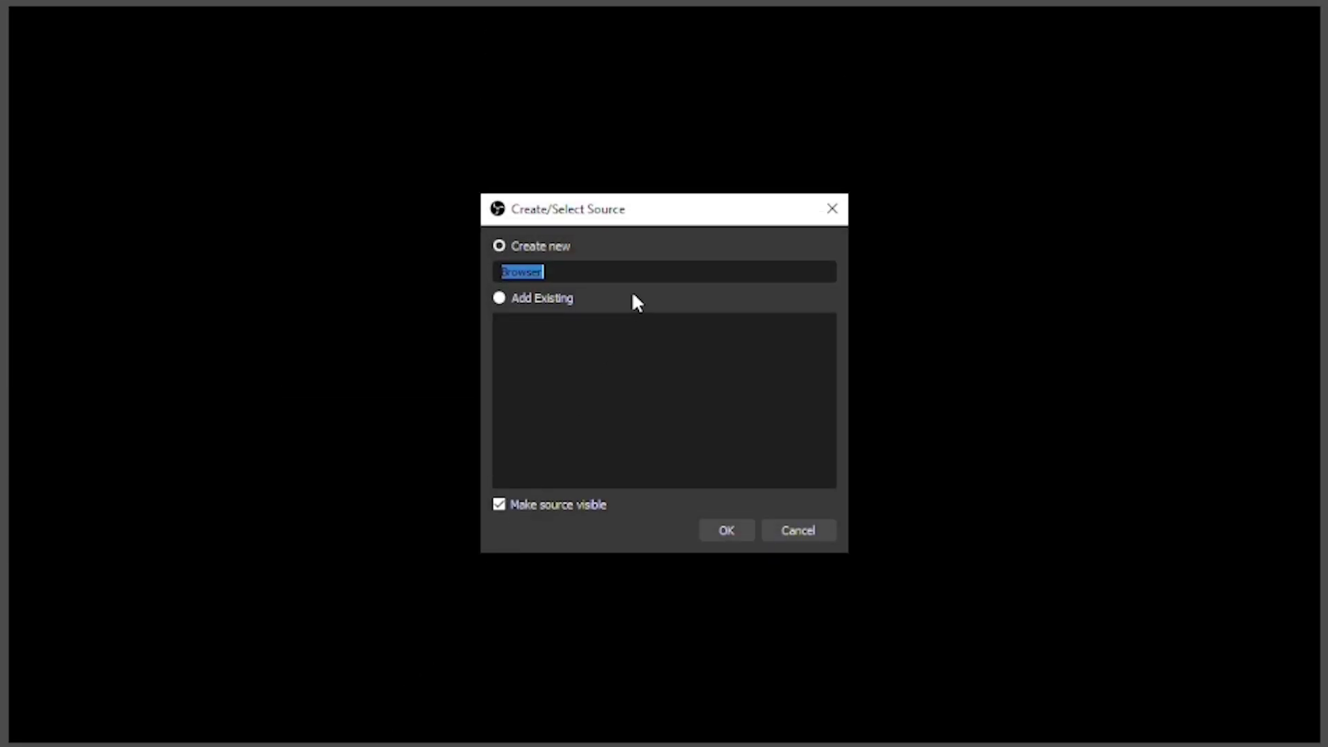
type("Points Anima")
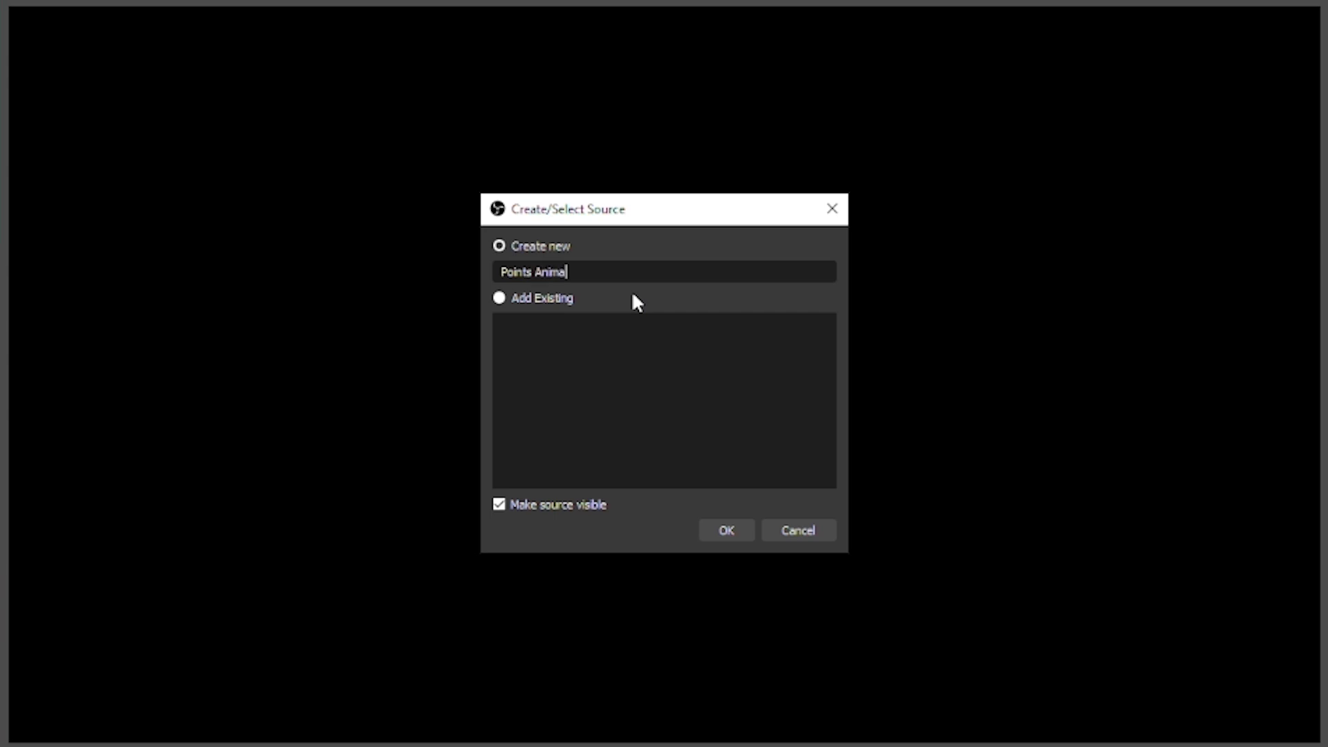
type("tion Overlay")
key("Return")
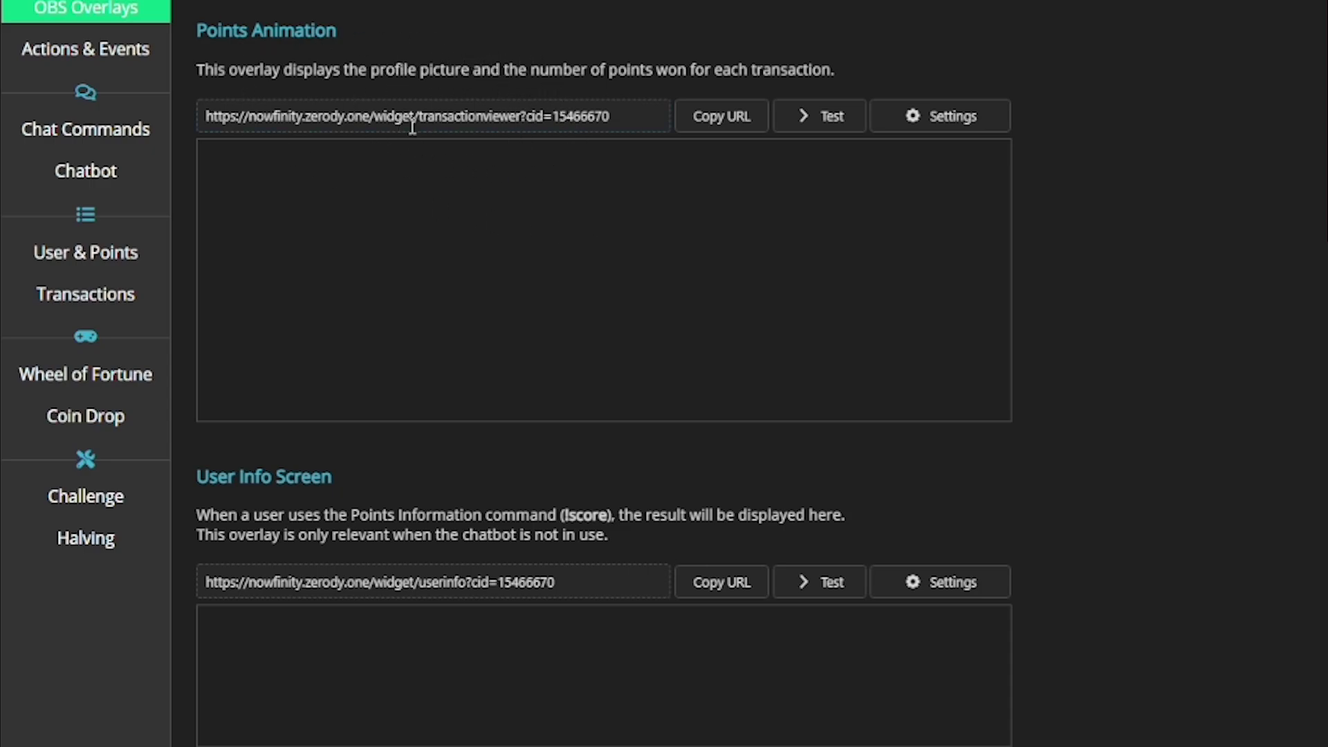
- Copy the Points Animation overlay's URL from NowFinity and paste it as the new OBS browser source's URL
left_click(726, 119)
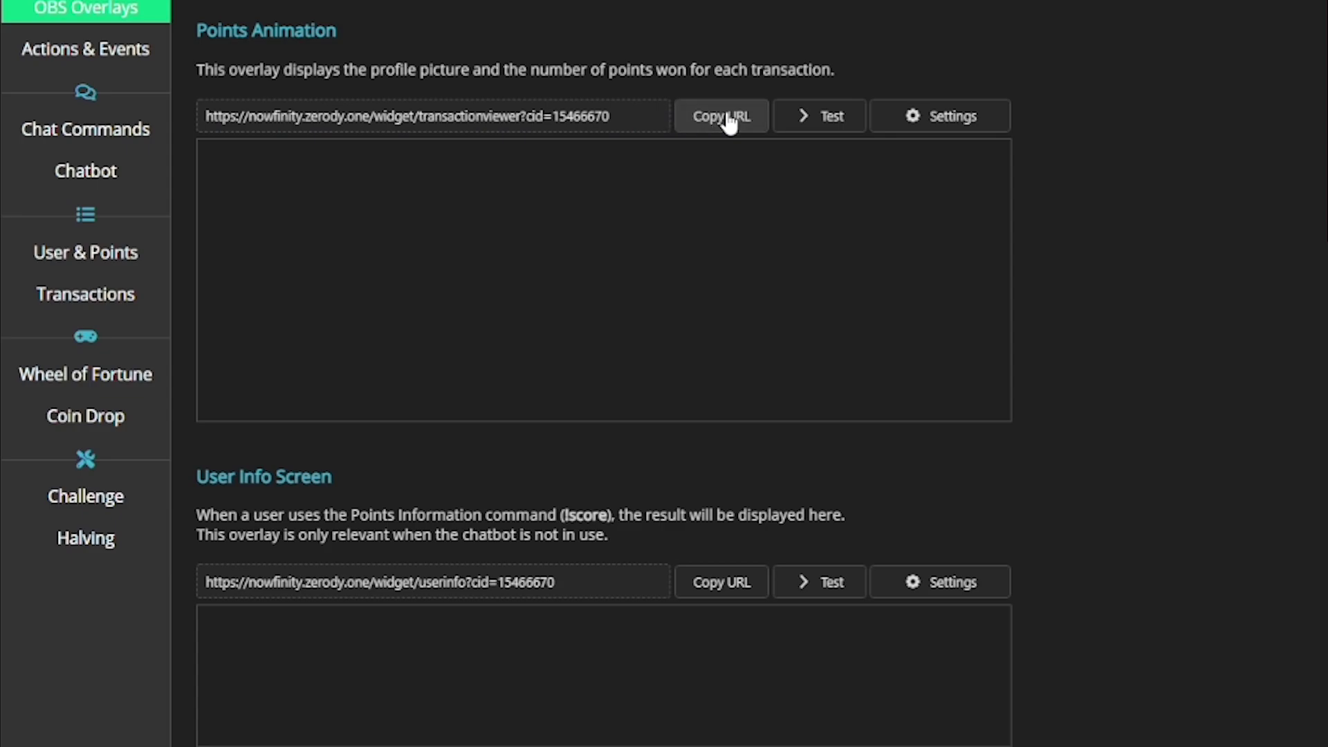
triple_click(560, 119)
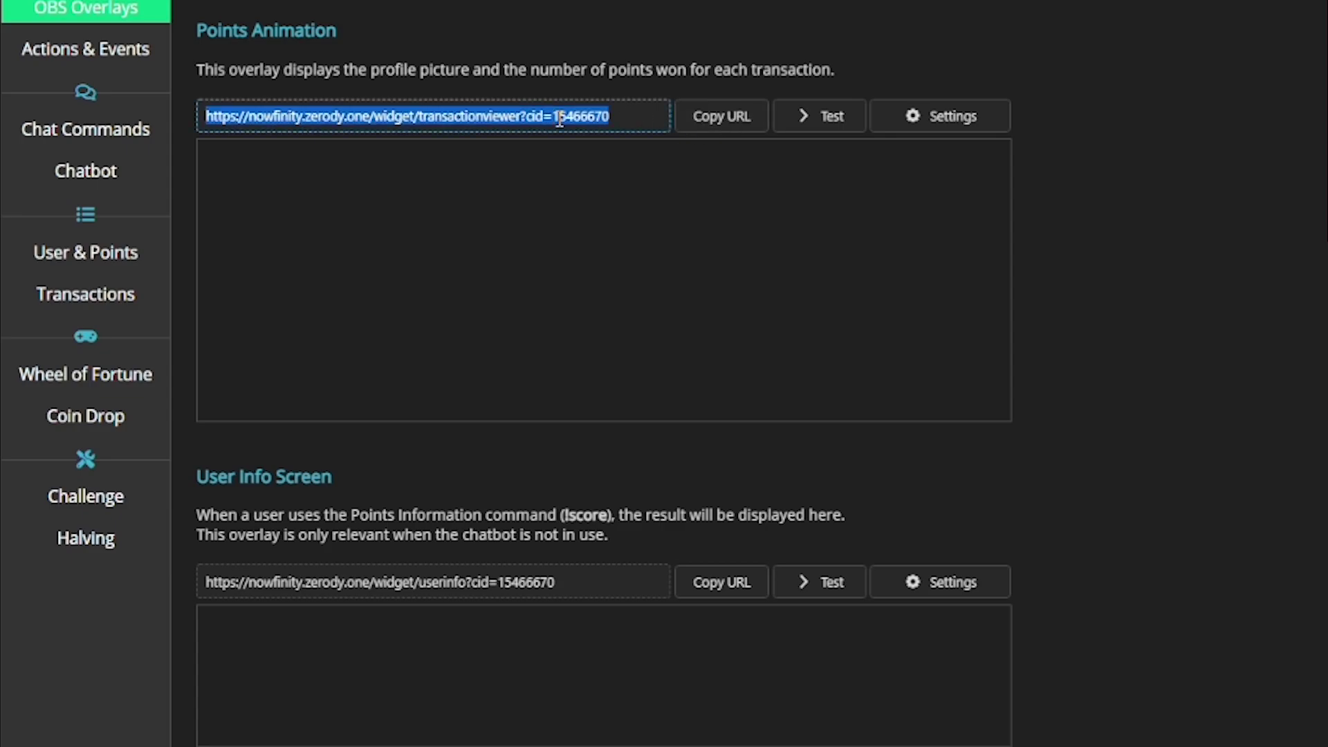
right_click(561, 119)
left_click(576, 134)
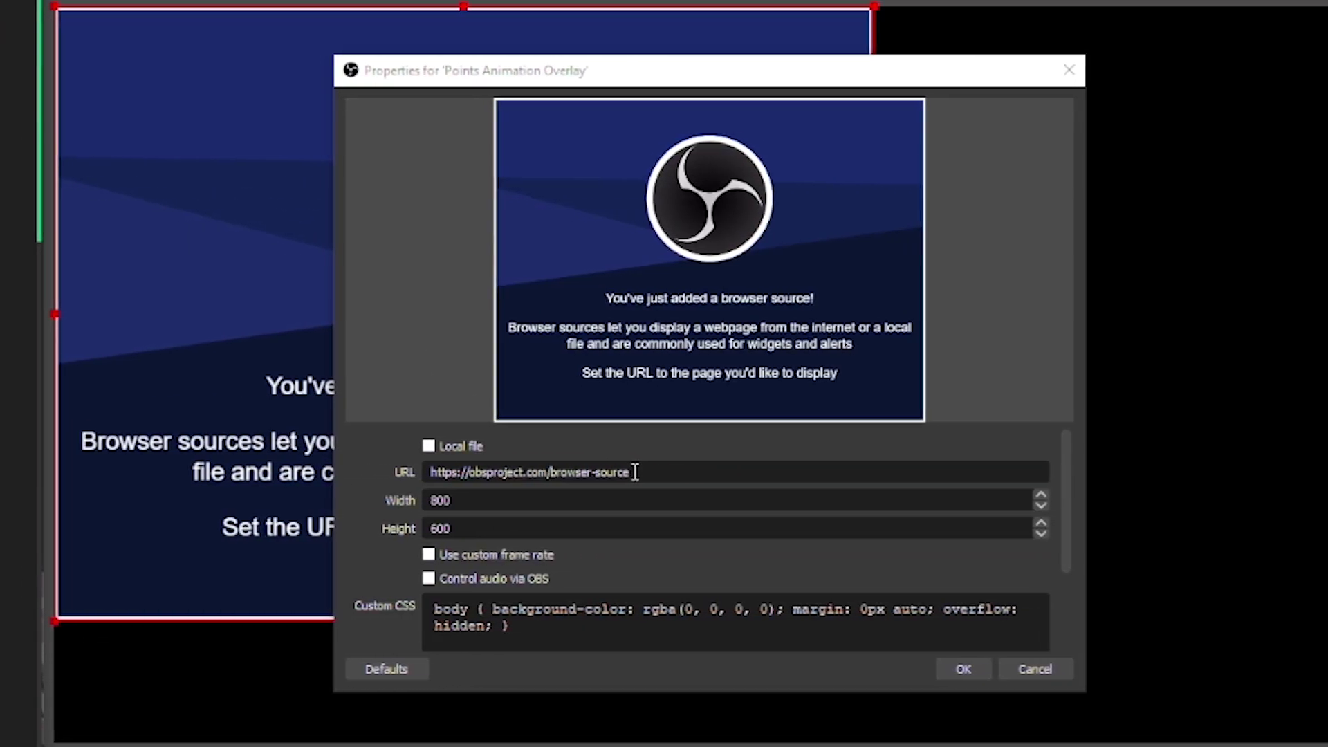
triple_click(1087, 471)
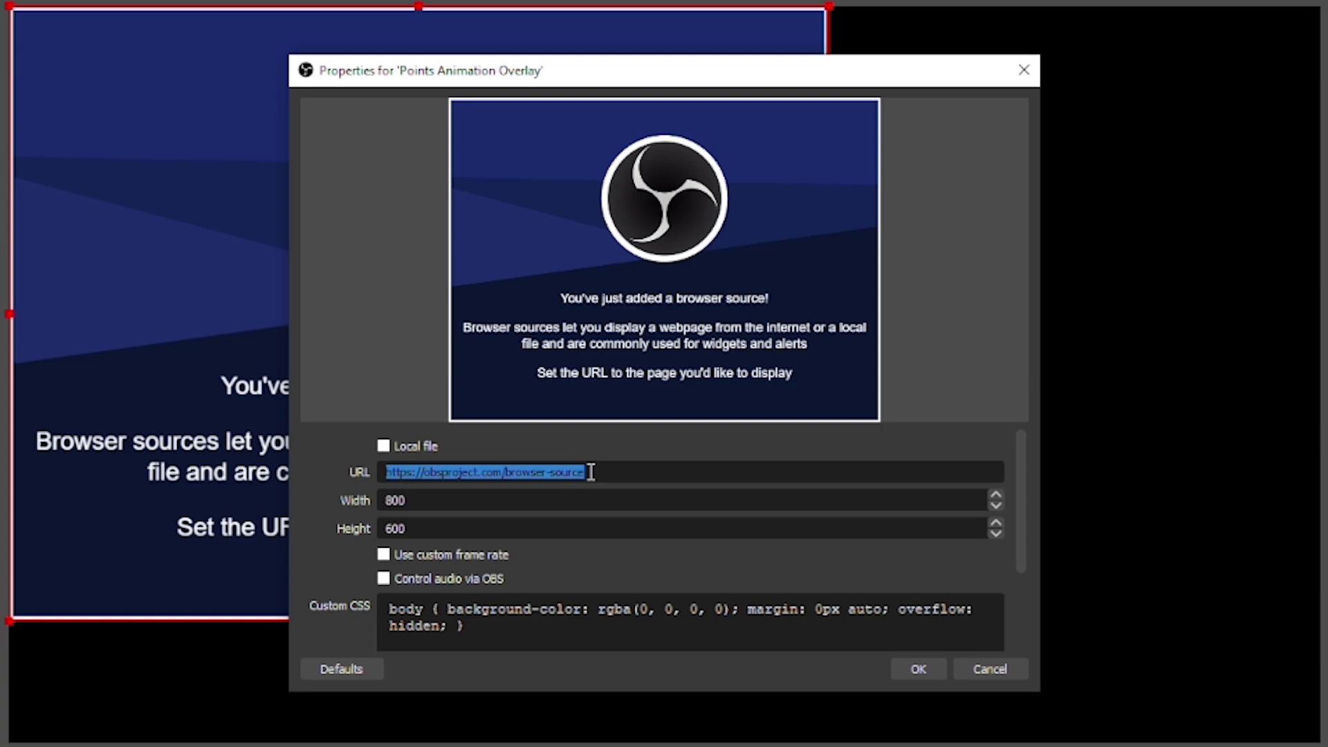
right_click(591, 472)
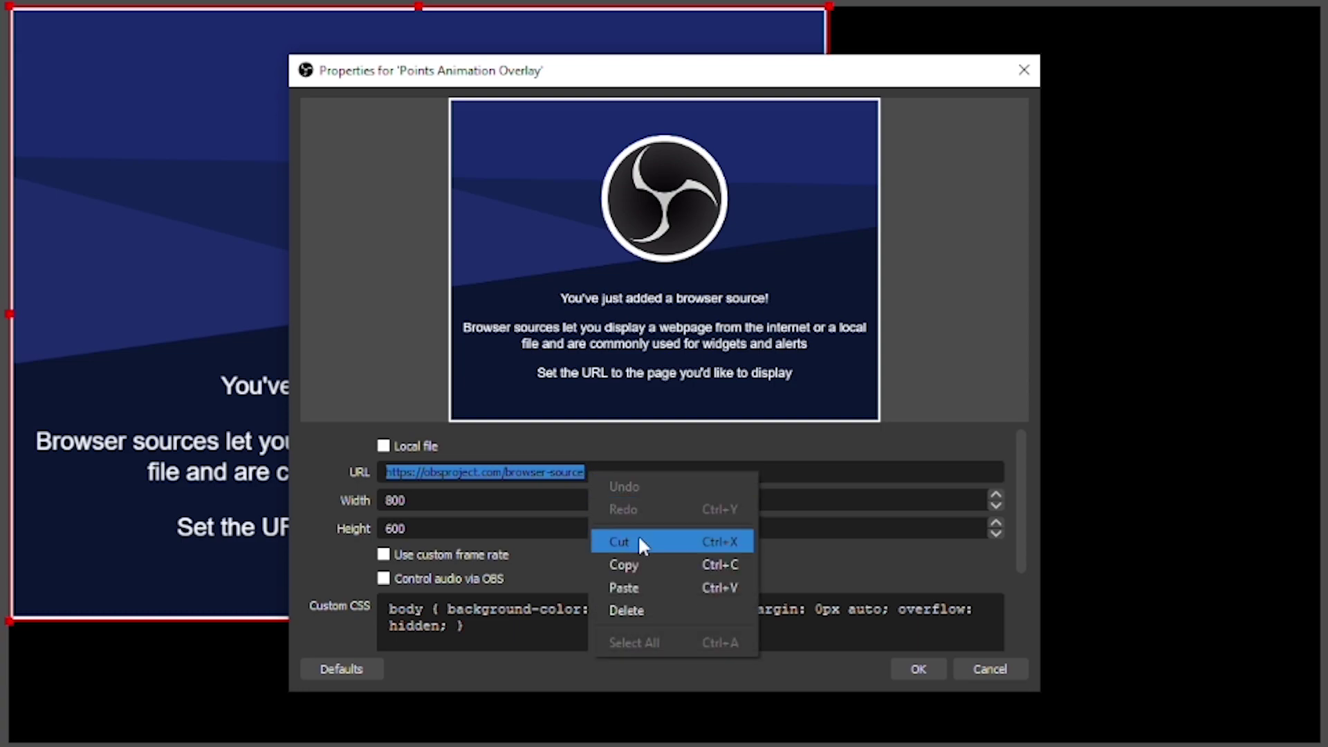
left_click(638, 586)
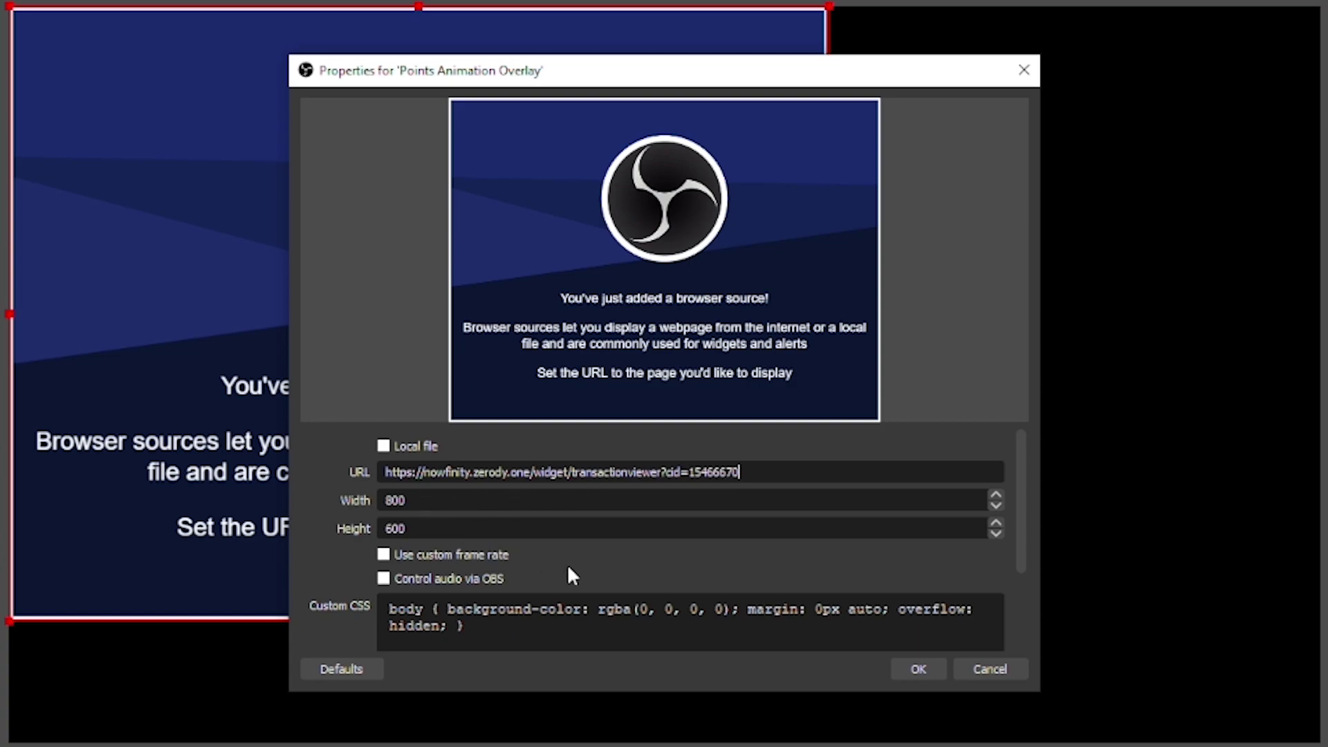
- Set the browser source's width to 1920 and its height to 1080
left_click_drag(445, 501, 384, 501)
type("1920")
key("Tab")
type("1080")
- Set the Points Animation Overlay source's width to 1280 and its height to 720
double_click(435, 502)
type("1280")
key("Tab")
type("720")
double_click(424, 499)
left_click(430, 530)
double_click(430, 530)
left_click(502, 525)
- Try the option to control the browser source's audio via OBS and switch it back off
scroll(582, 555, "down", 2)
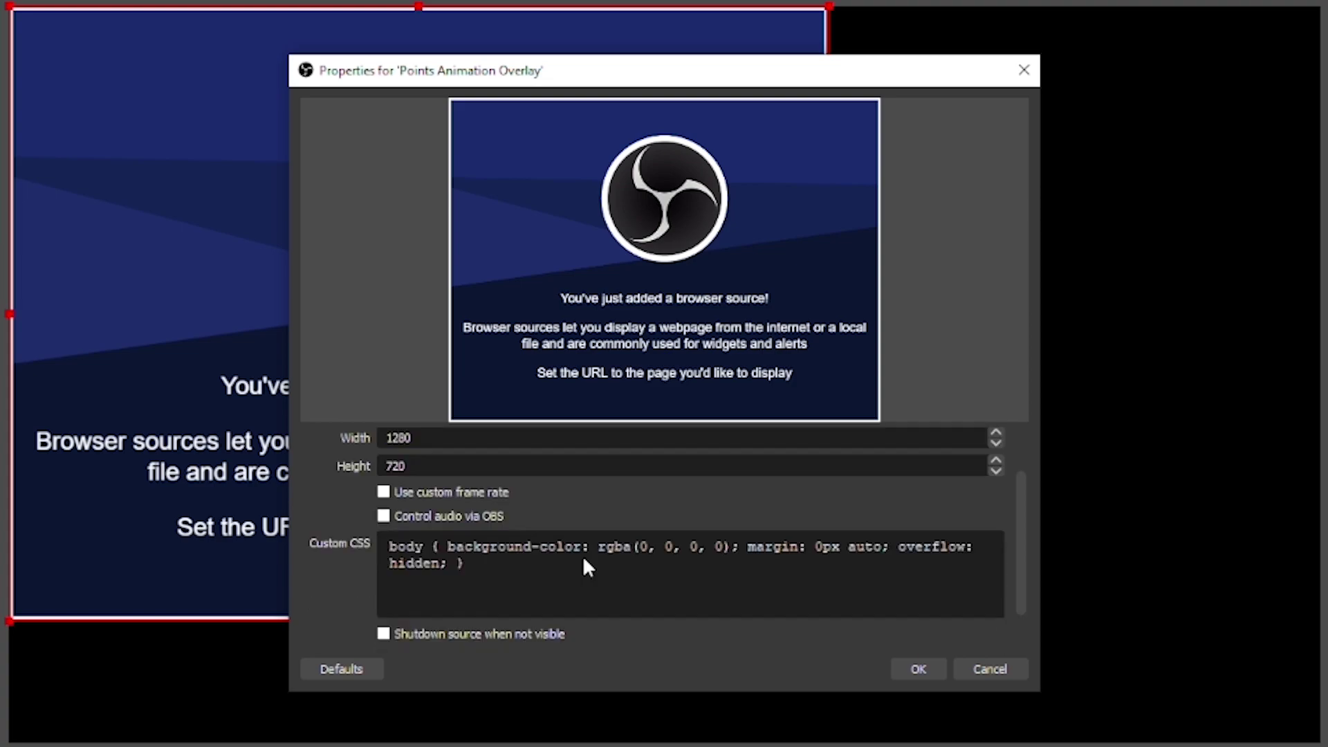
left_click(384, 516)
left_click(397, 517)
scroll(539, 520, "up", 2)
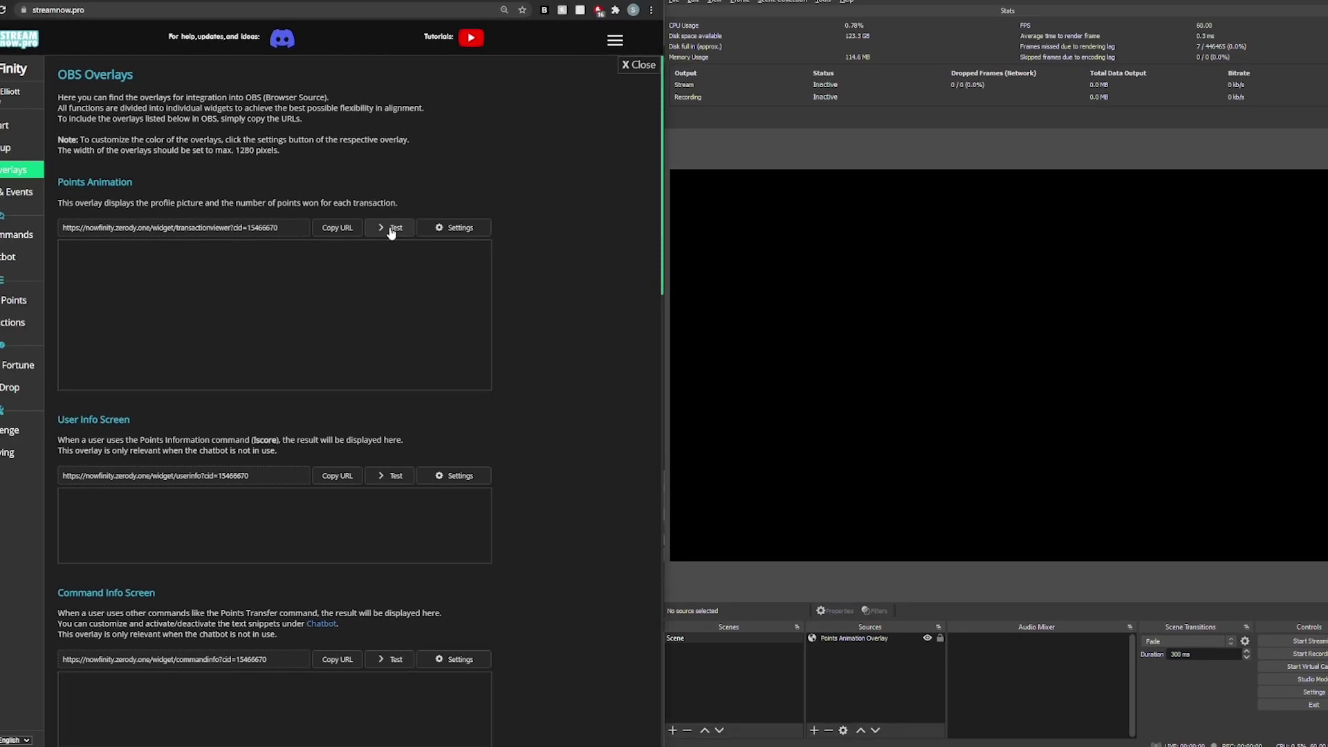
- Test the Points Animation overlay repeatedly from NowFinity to preview the point pop-ups in the OBS scene
left_click(166, 202)
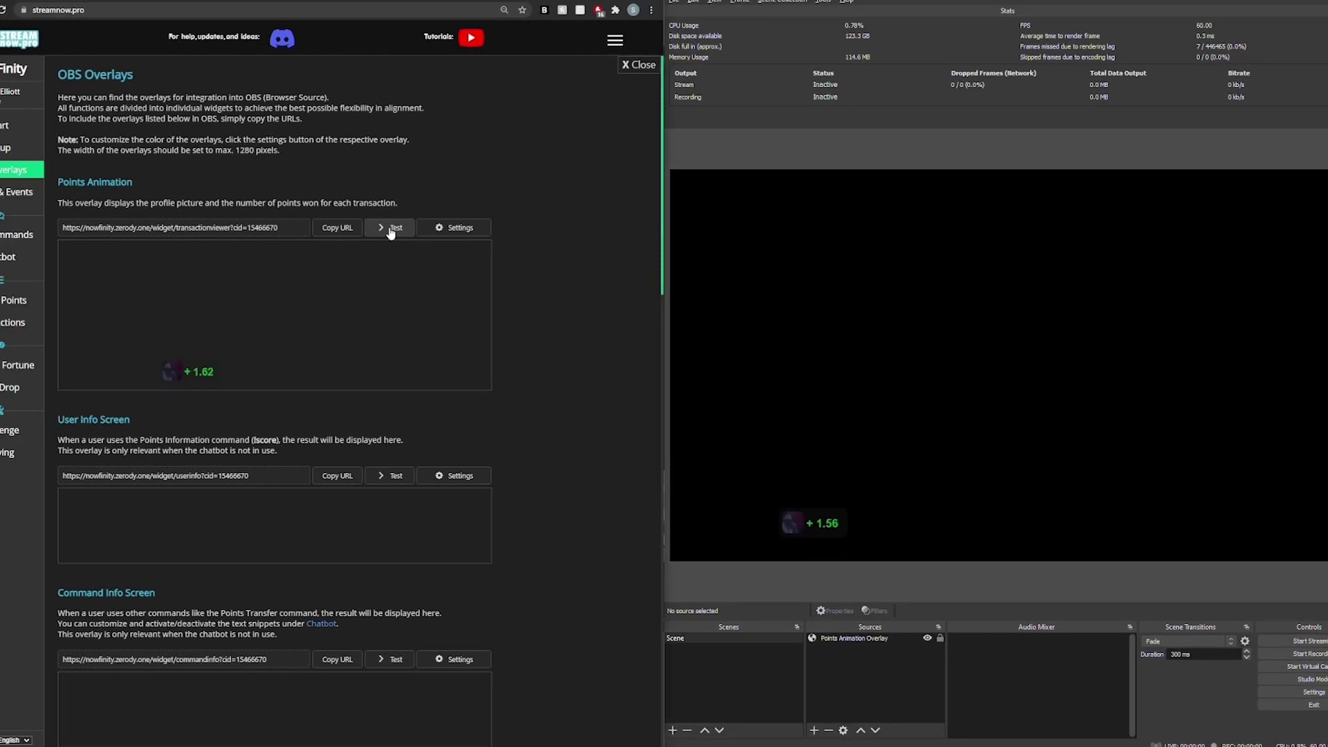
left_click(391, 229)
left_click(391, 229)
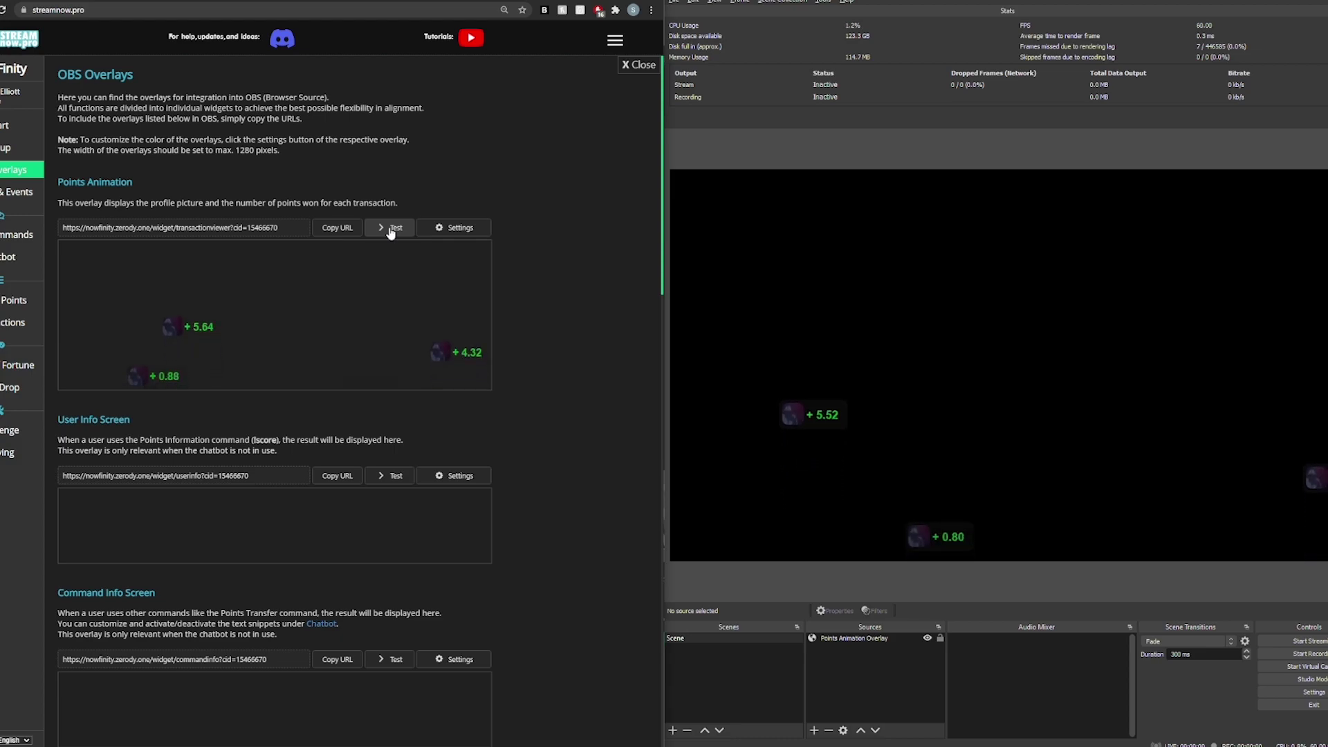
left_click(390, 229)
left_click(391, 229)
left_click(390, 229)
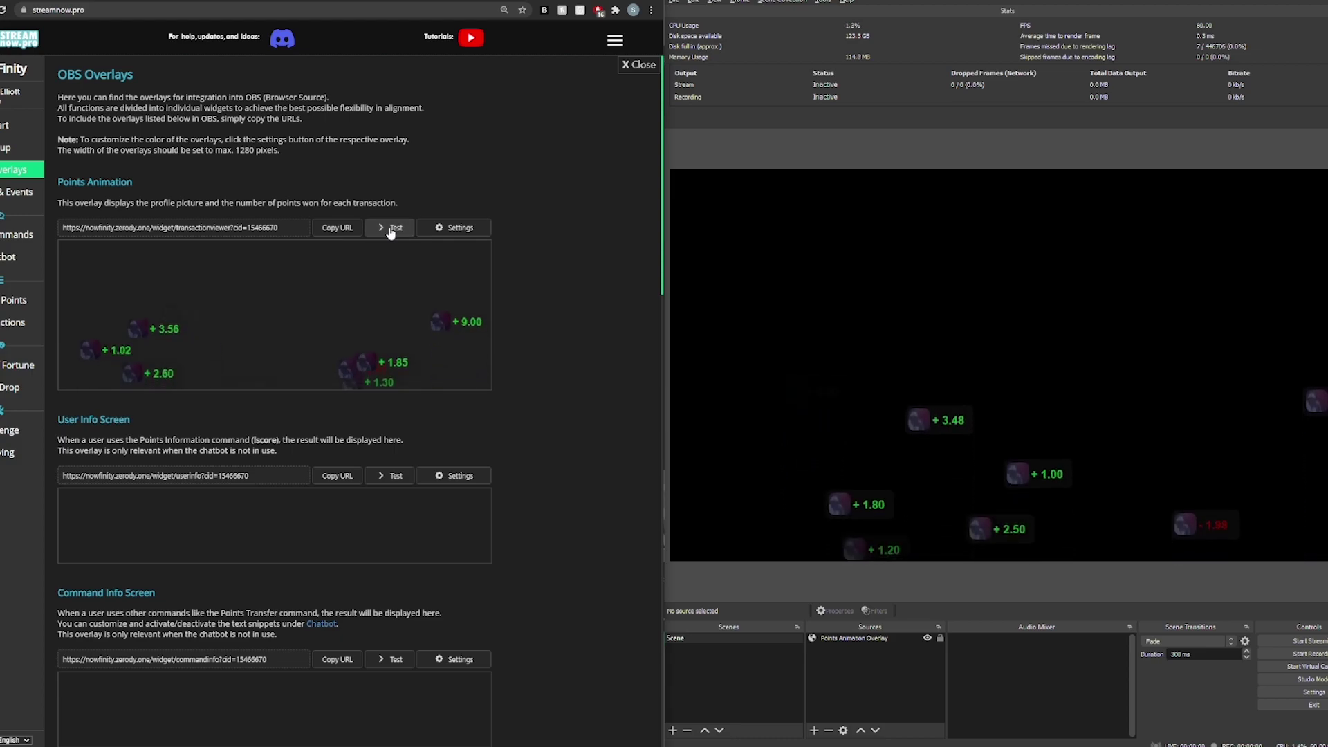
left_click(390, 229)
left_click(390, 229)
left_click(390, 229)
left_click(390, 229)
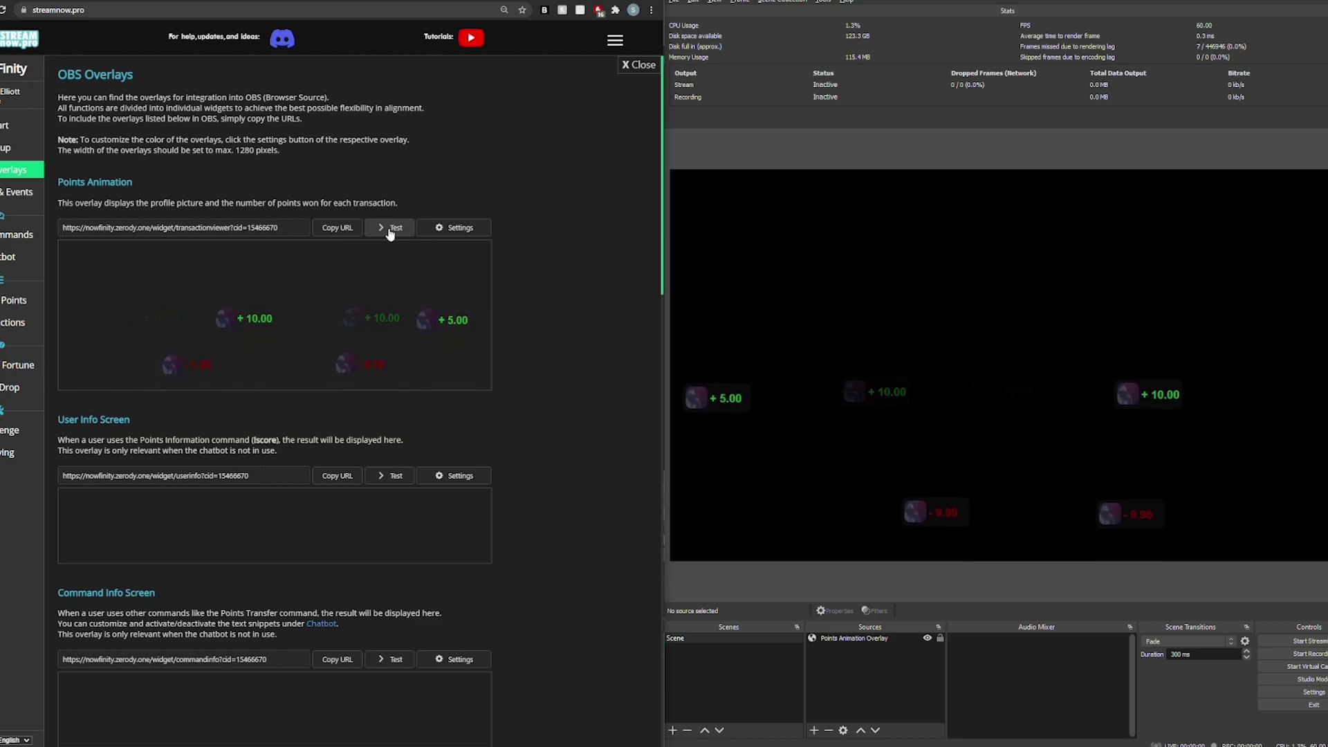
- Look over the URLs of the further overlays below Points Animation, such as User Info Screen and Command Info Screen
scroll(312, 458, "down", 1)
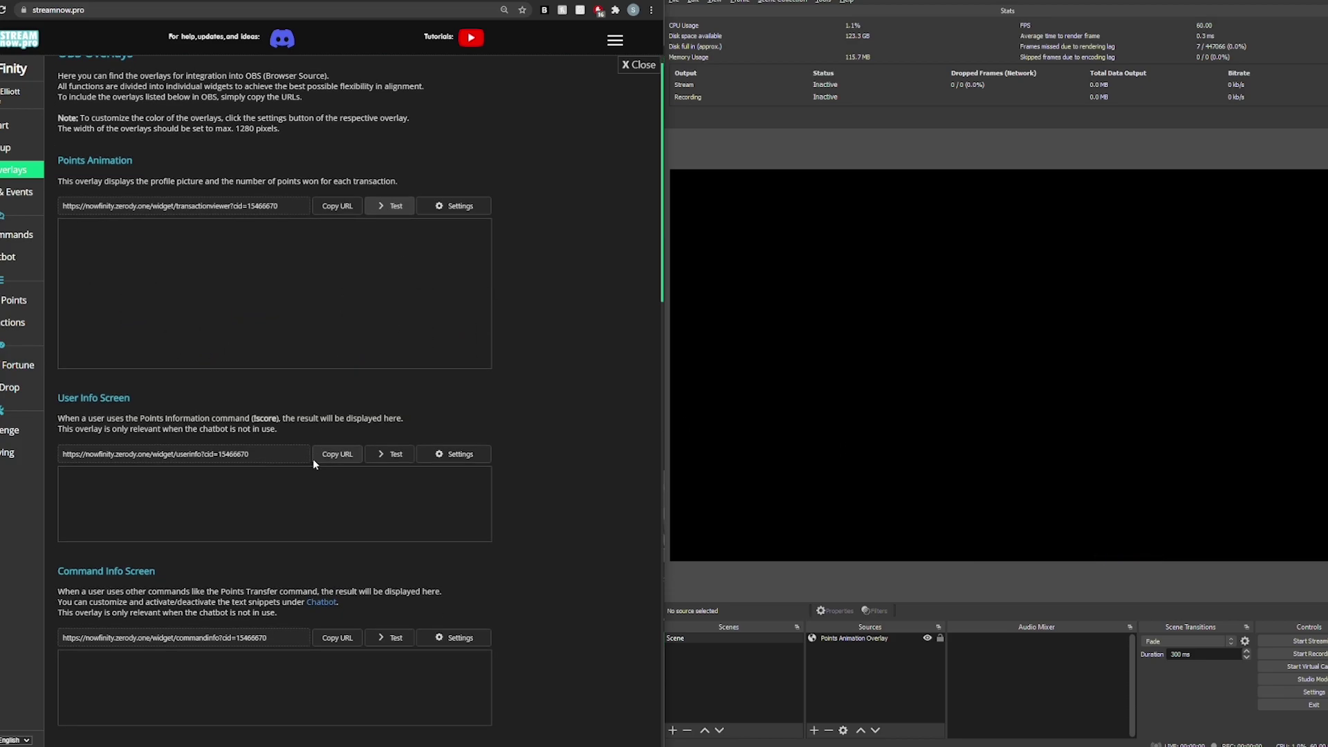
scroll(313, 458, "down", 3)
left_click_drag(99, 253, 188, 254)
left_click_drag(137, 439, 210, 438)
scroll(209, 438, "down", 3)
left_click_drag(203, 507, 252, 507)
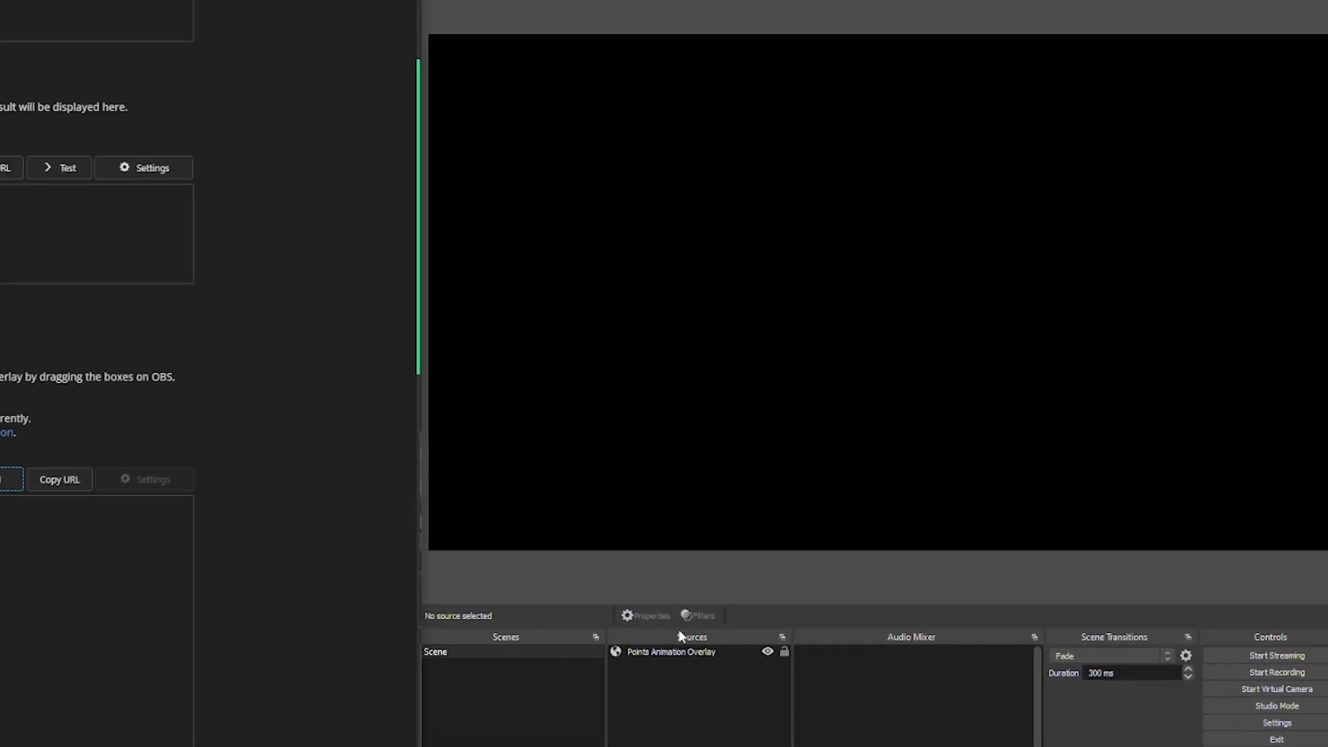
- Resize the Points Animation Overlay source to 800 by 450 in its OBS properties
left_click(878, 638)
right_click(878, 638)
left_click(898, 669)
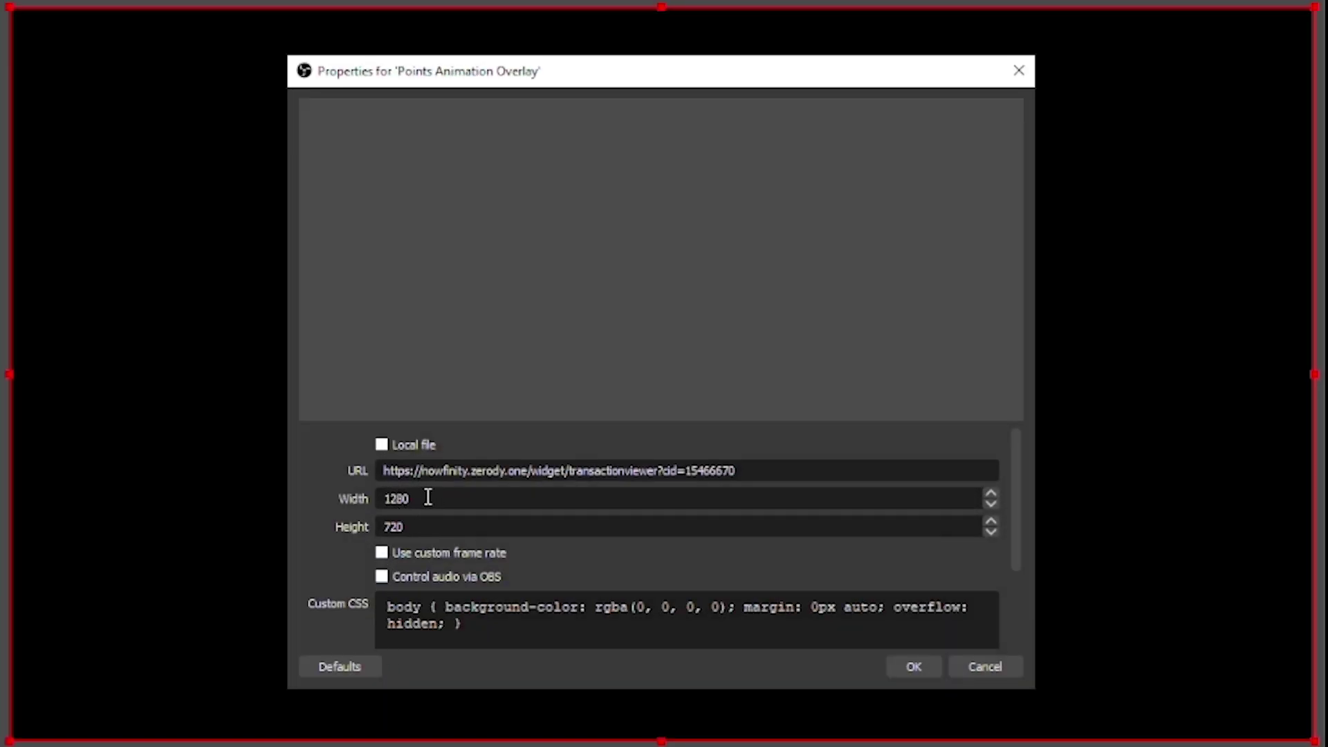
left_click_drag(428, 497, 380, 498)
type("450")
left_click(899, 661)
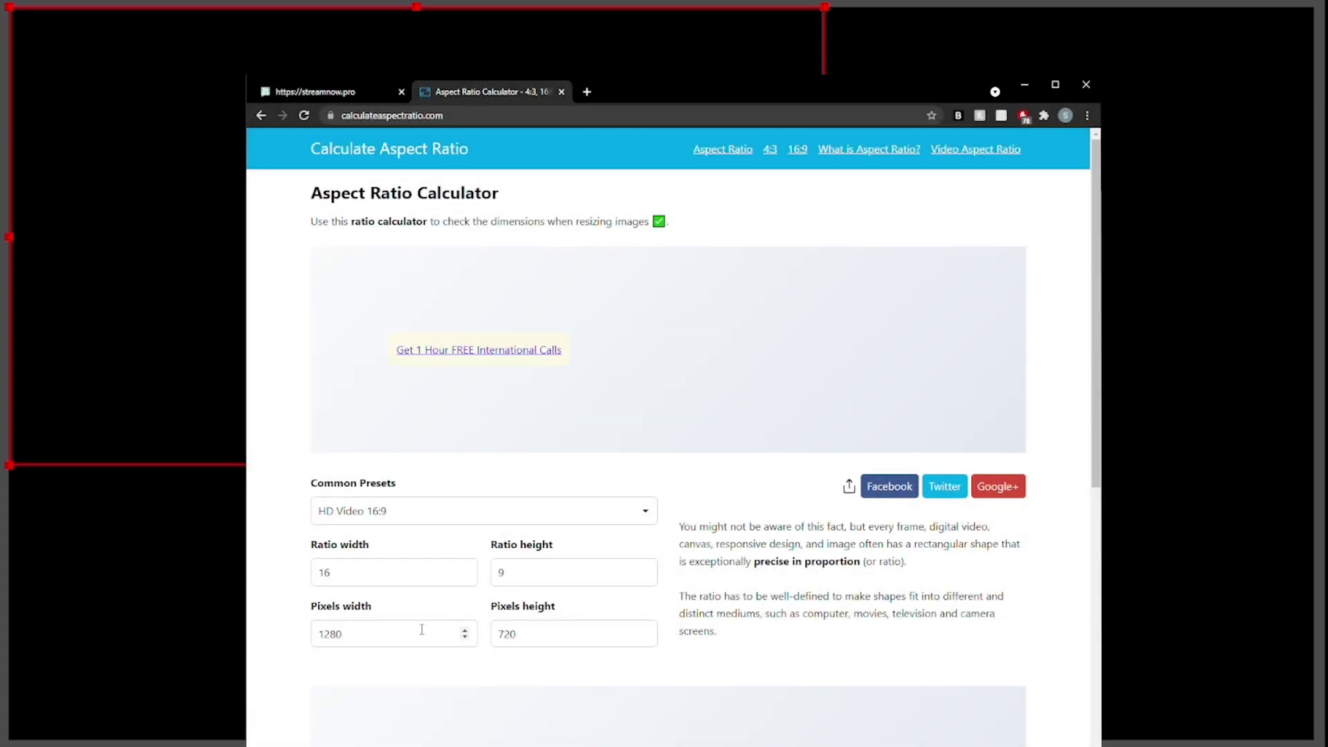
- Calculate the matching 16:9 pixel height for a width of 800 in the web Aspect Ratio Calculator
left_click_drag(462, 631, 323, 634)
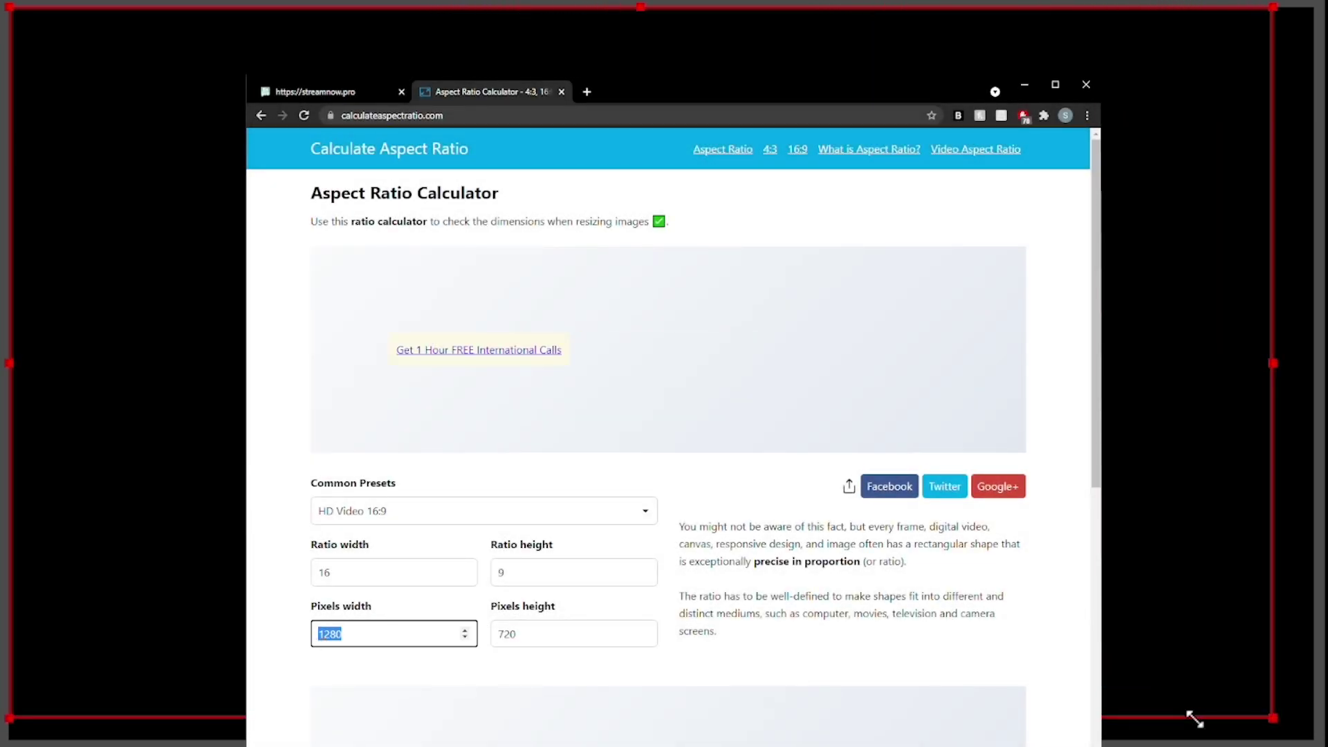
type("800")
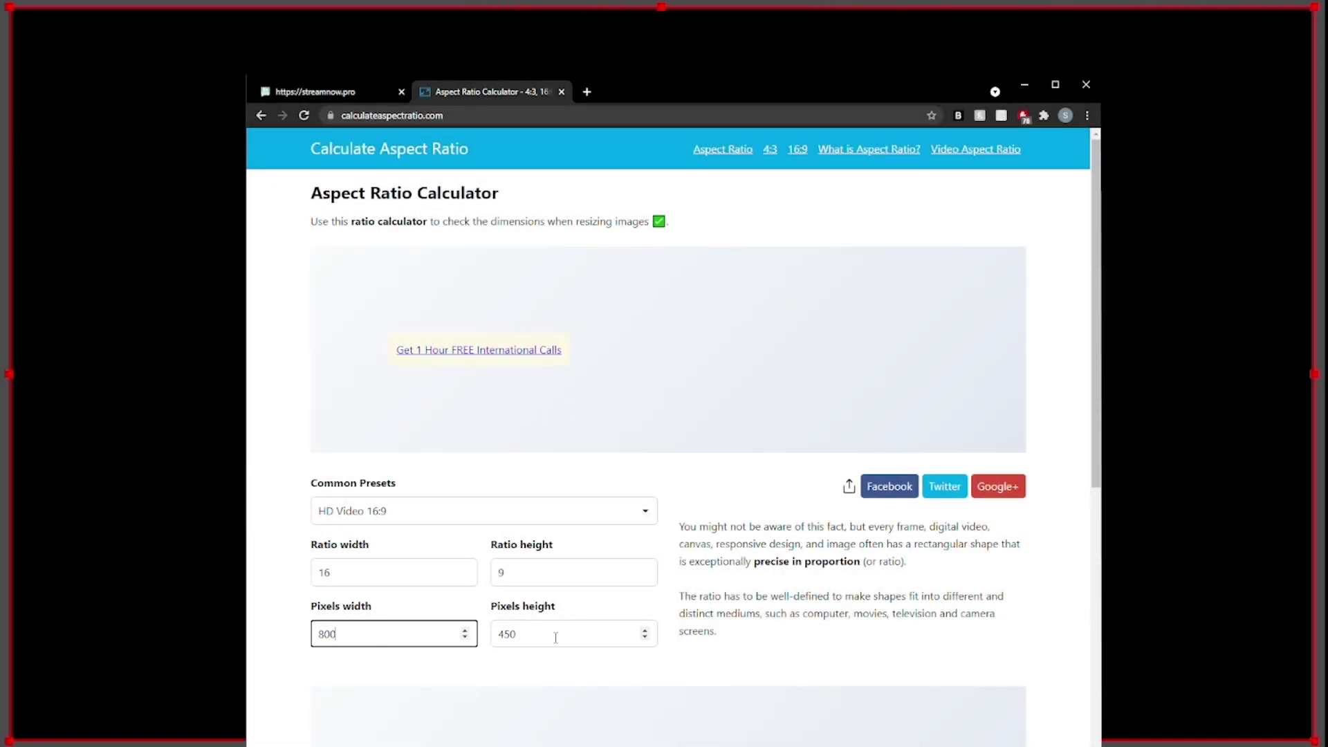
left_click_drag(462, 633, 299, 640)
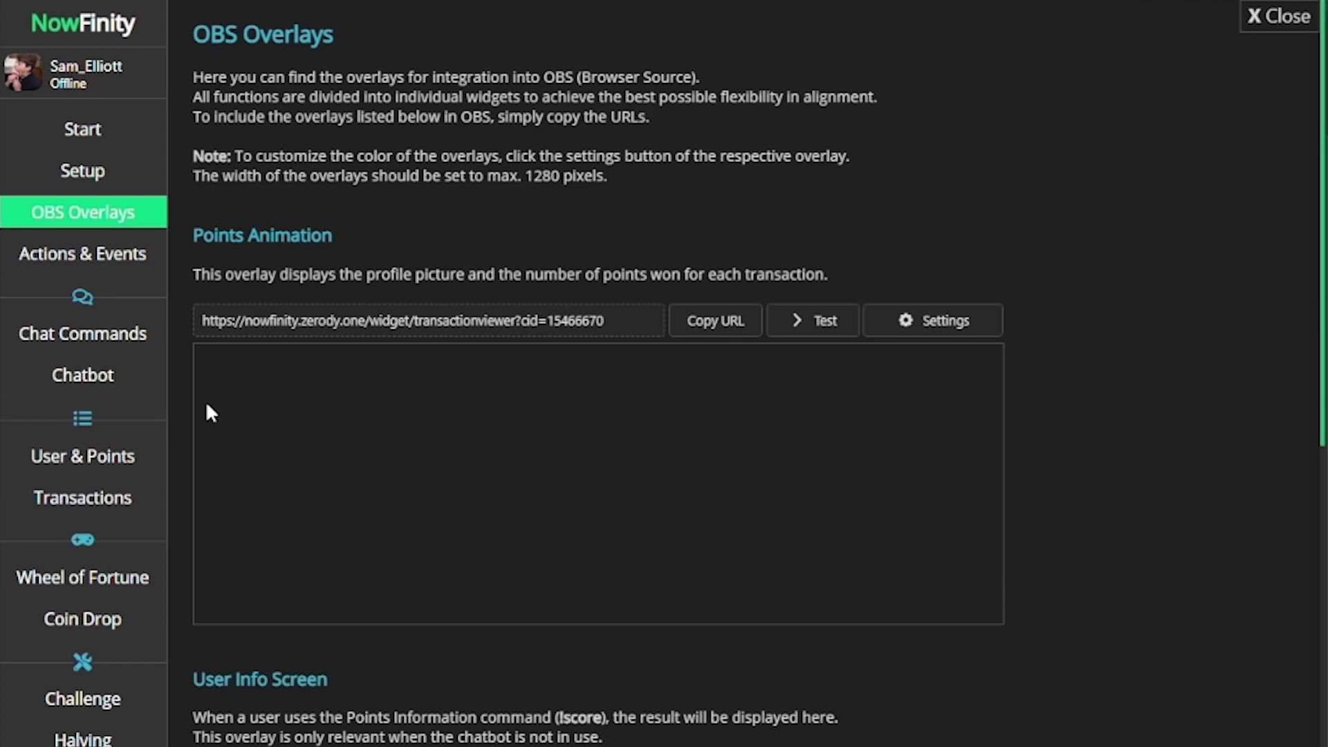
- Review the text of each NowFinity chat command and switch off the Points Transfer command
left_click(93, 336)
left_click_drag(504, 197, 424, 192)
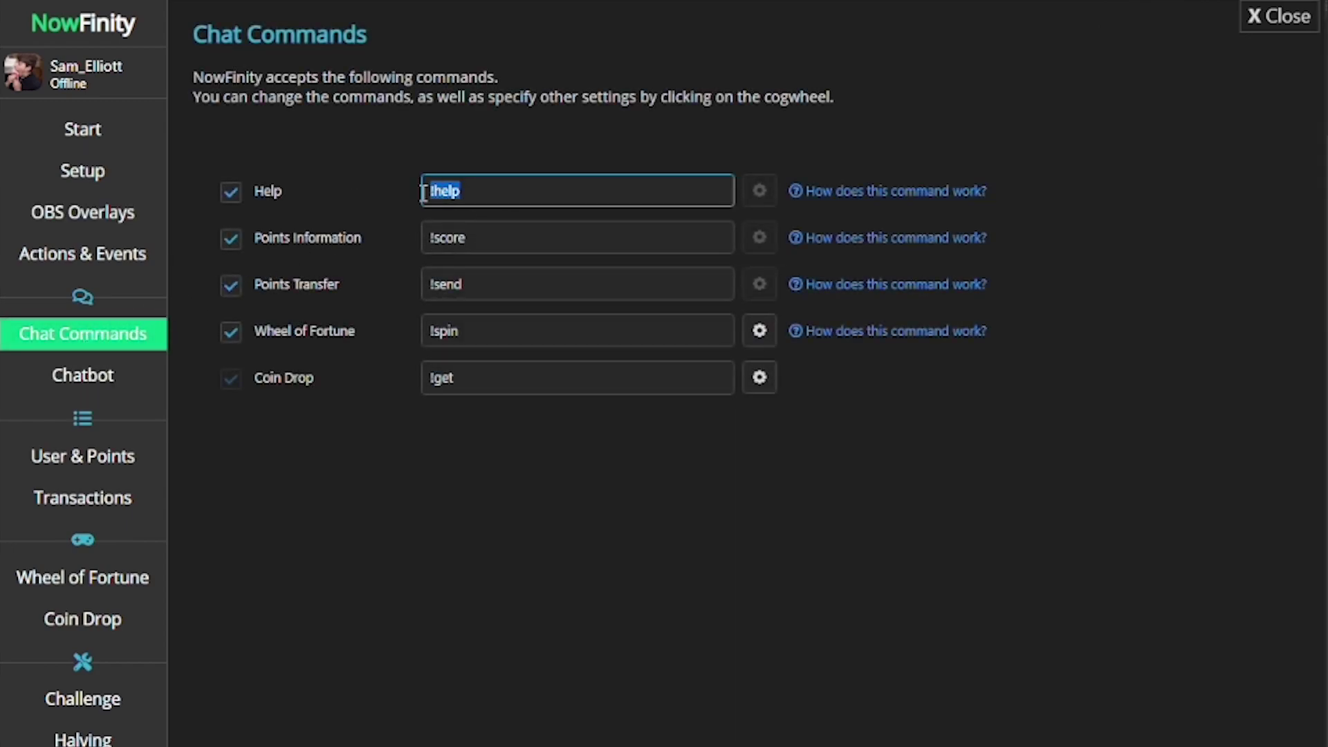
left_click_drag(494, 235, 408, 228)
left_click(465, 280)
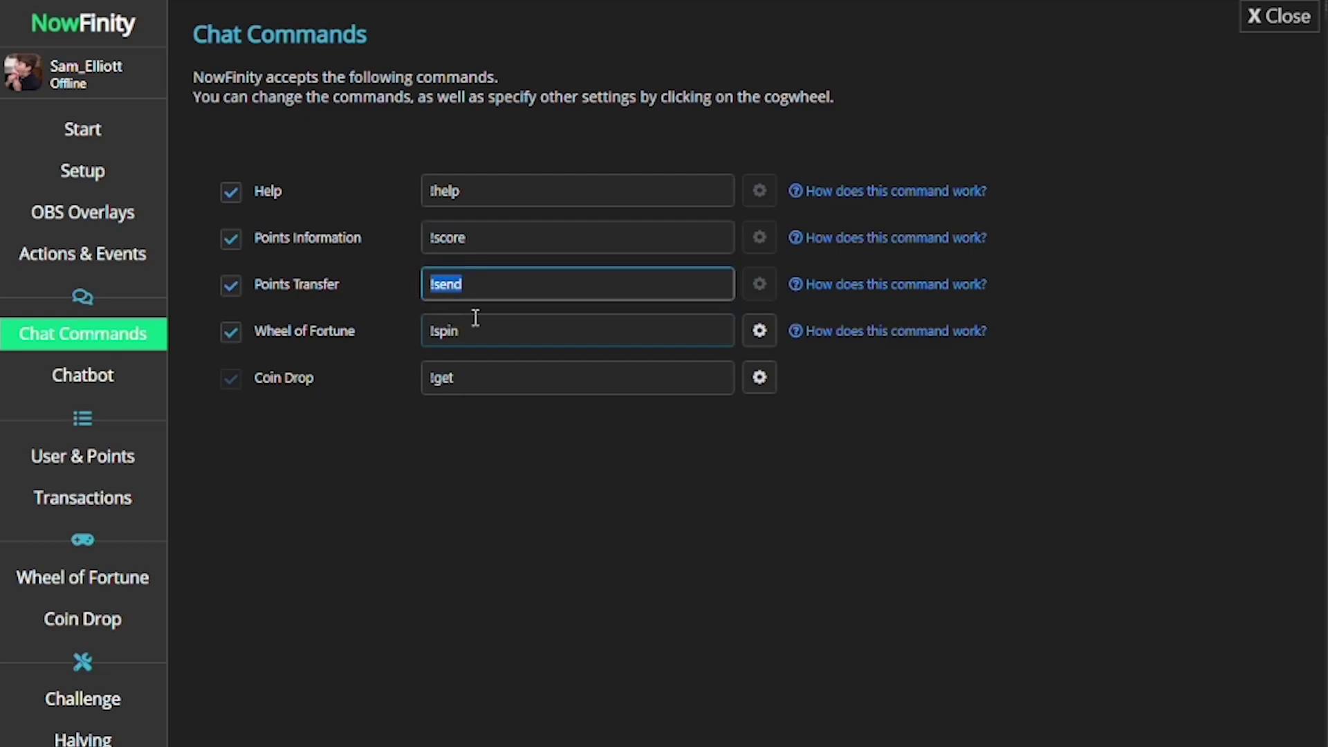
left_click_drag(475, 321, 406, 325)
left_click(474, 374)
left_click(244, 293)
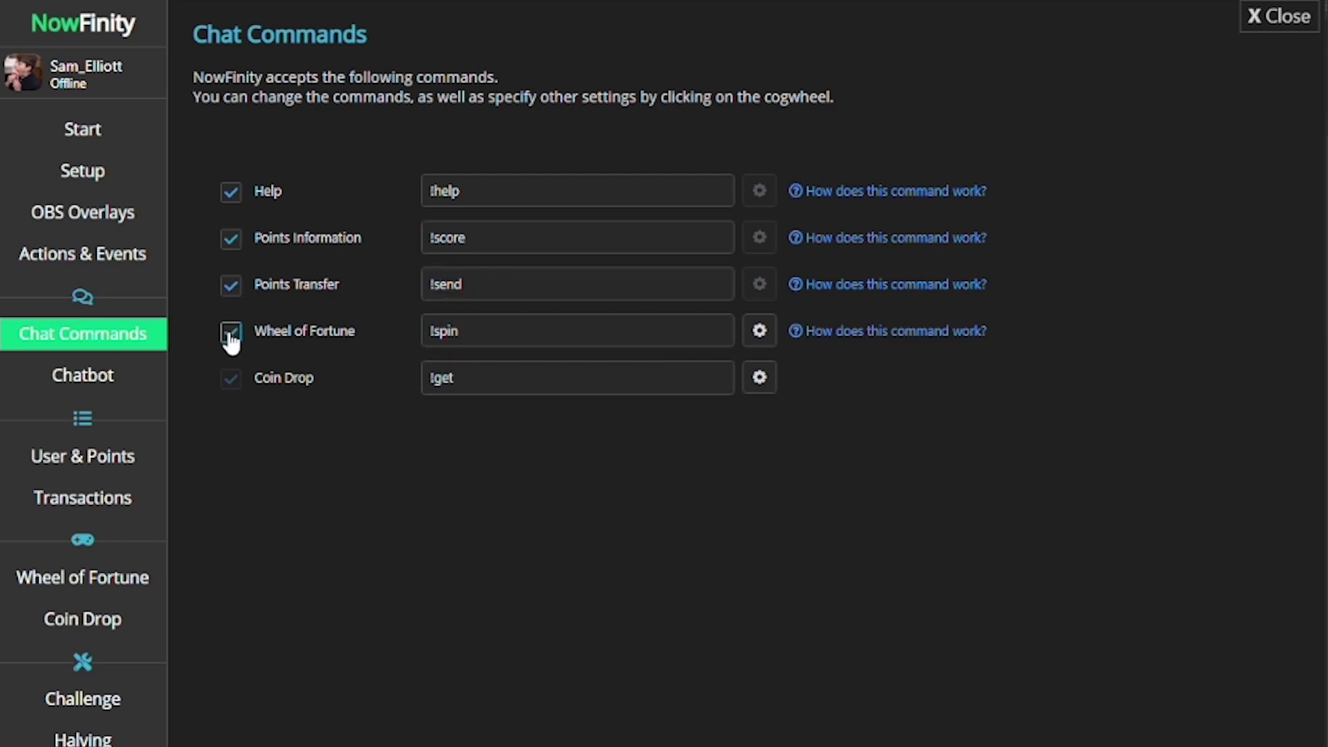
left_click(231, 285)
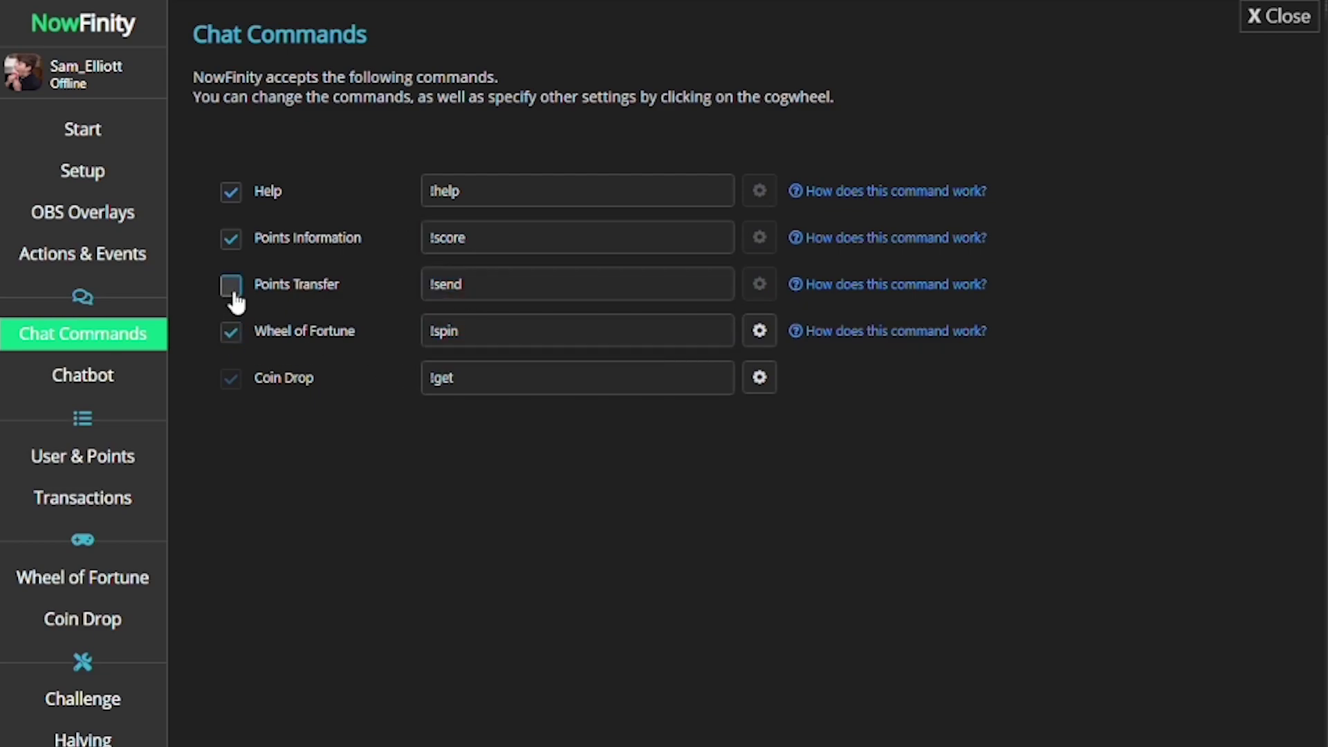
- Examine the chatbot's reply messages for Points Information and successful Points Transfer, including their placeholder variables
left_click(130, 388)
left_click(892, 385)
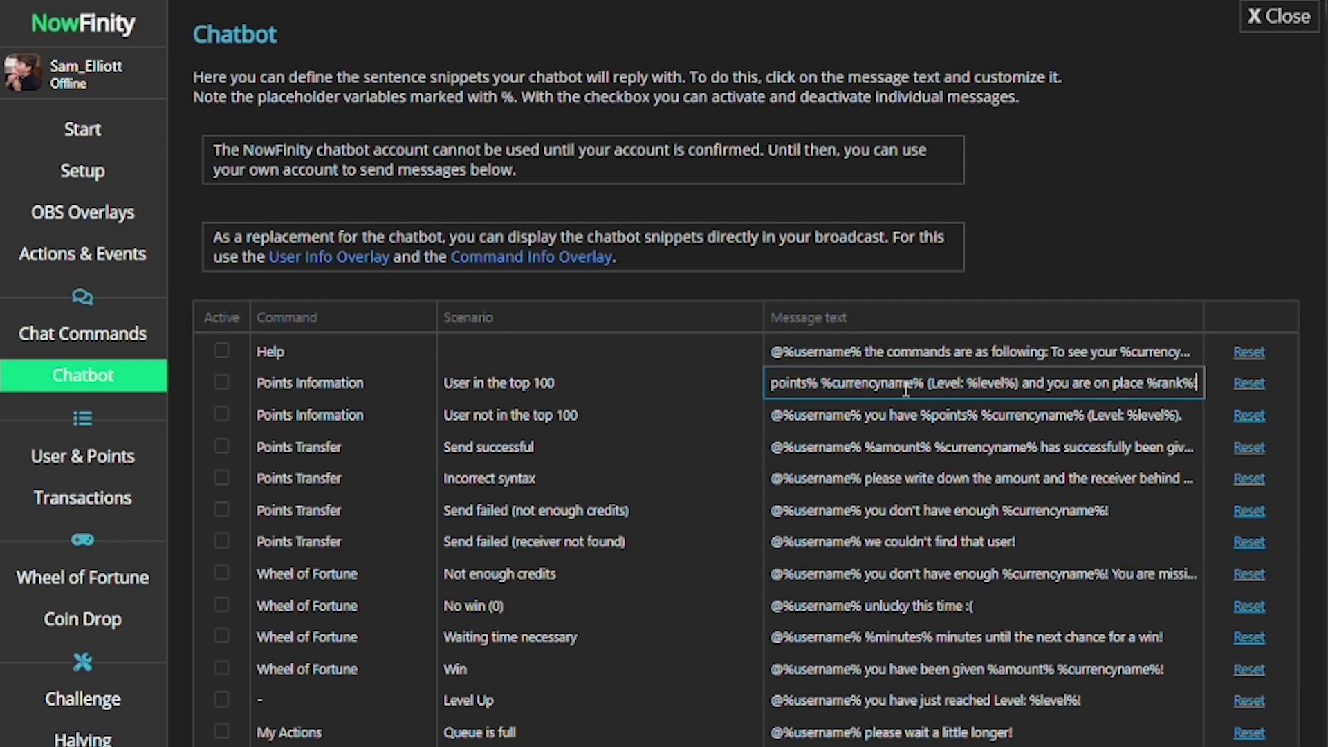
left_click_drag(852, 385, 1056, 384)
left_click(949, 416)
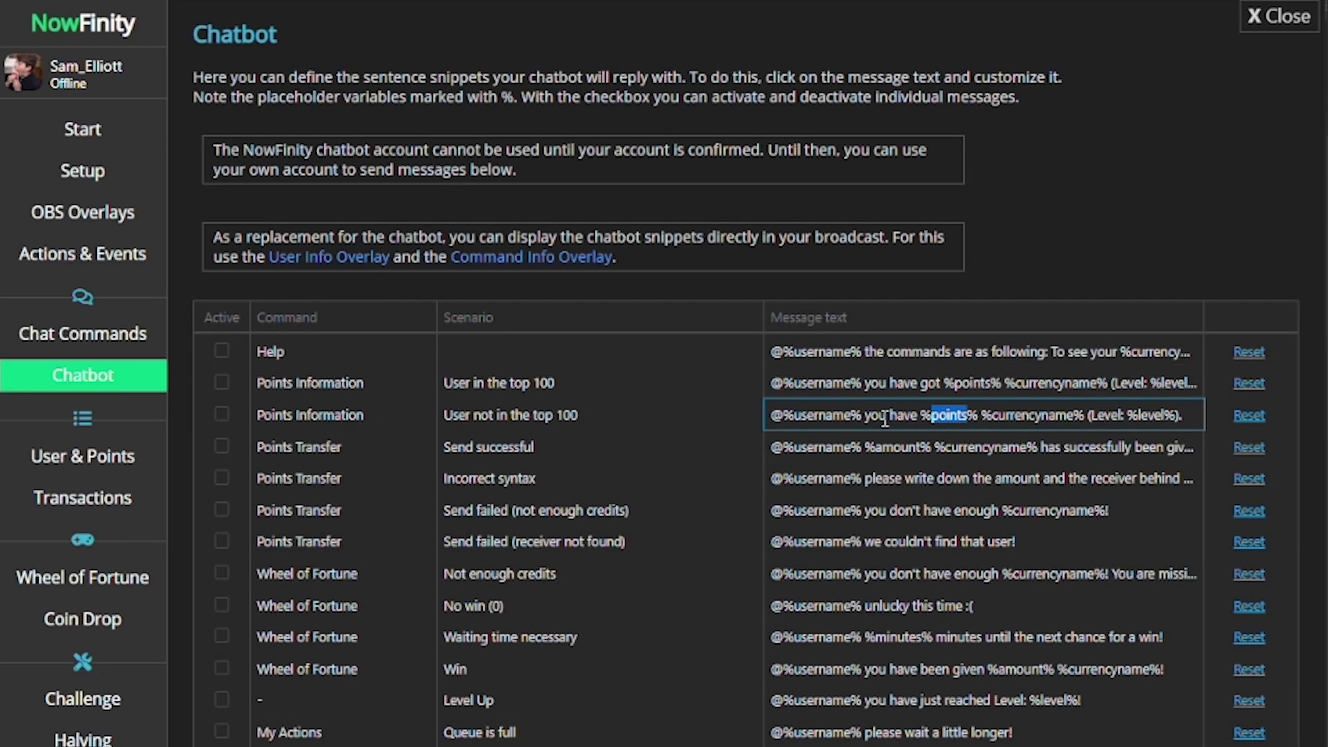
left_click_drag(885, 419, 1015, 418)
left_click(870, 447)
left_click_drag(870, 447, 991, 450)
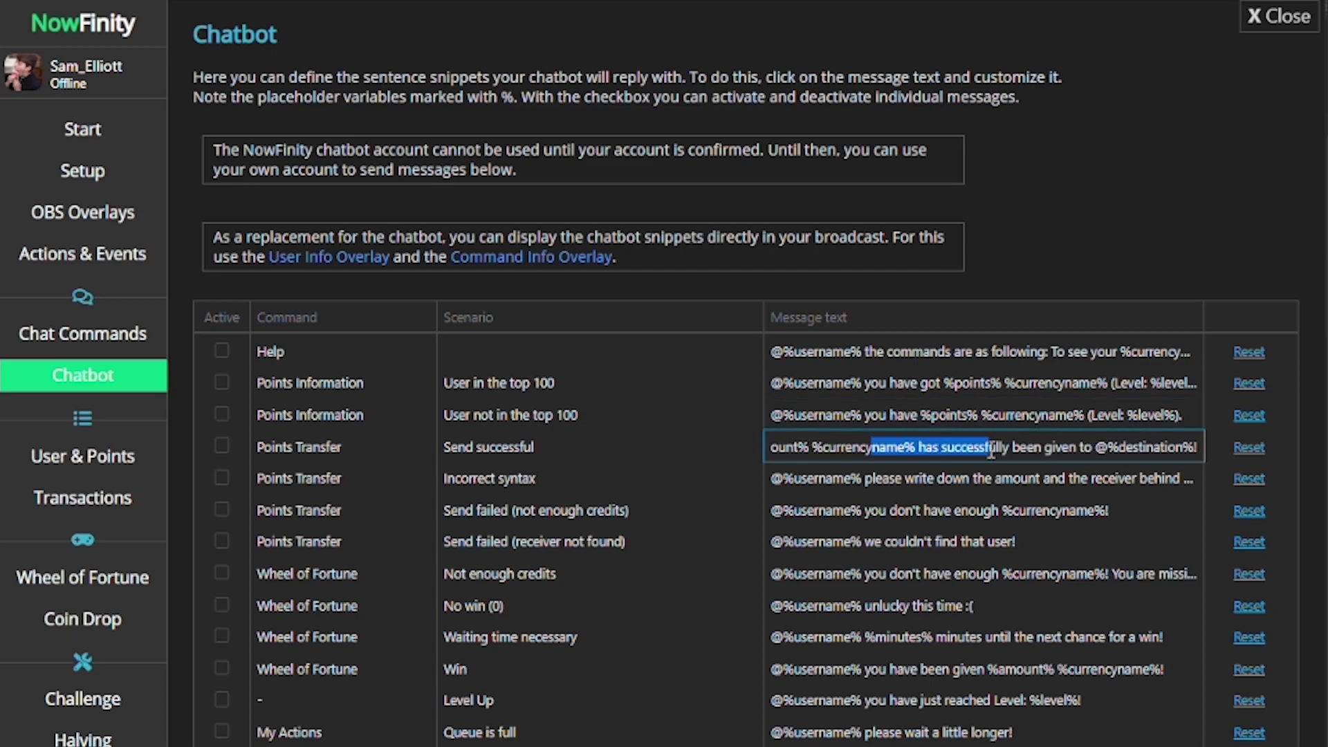
left_click(987, 448)
- Browse the User & Points list to examine the viewers' levels and point totals
left_click(90, 460)
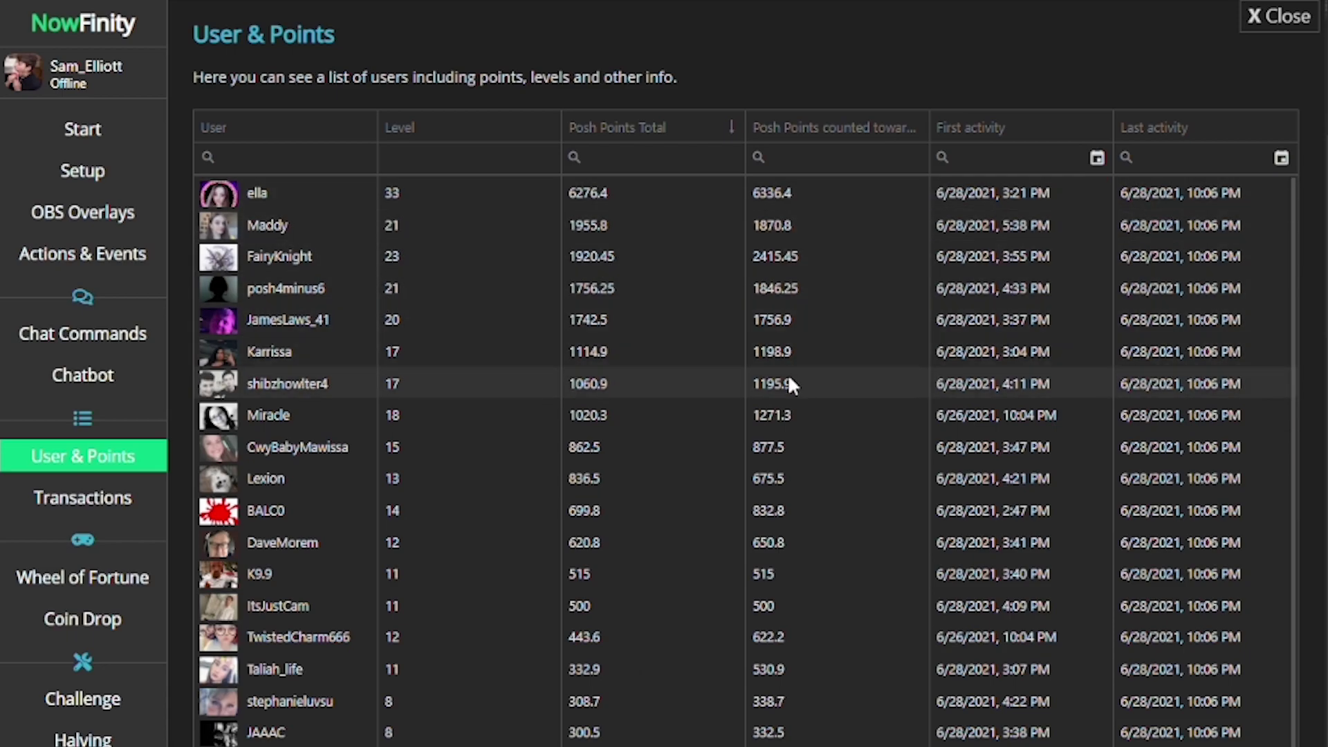
scroll(775, 414, "down", 5)
scroll(772, 477, "down", 11)
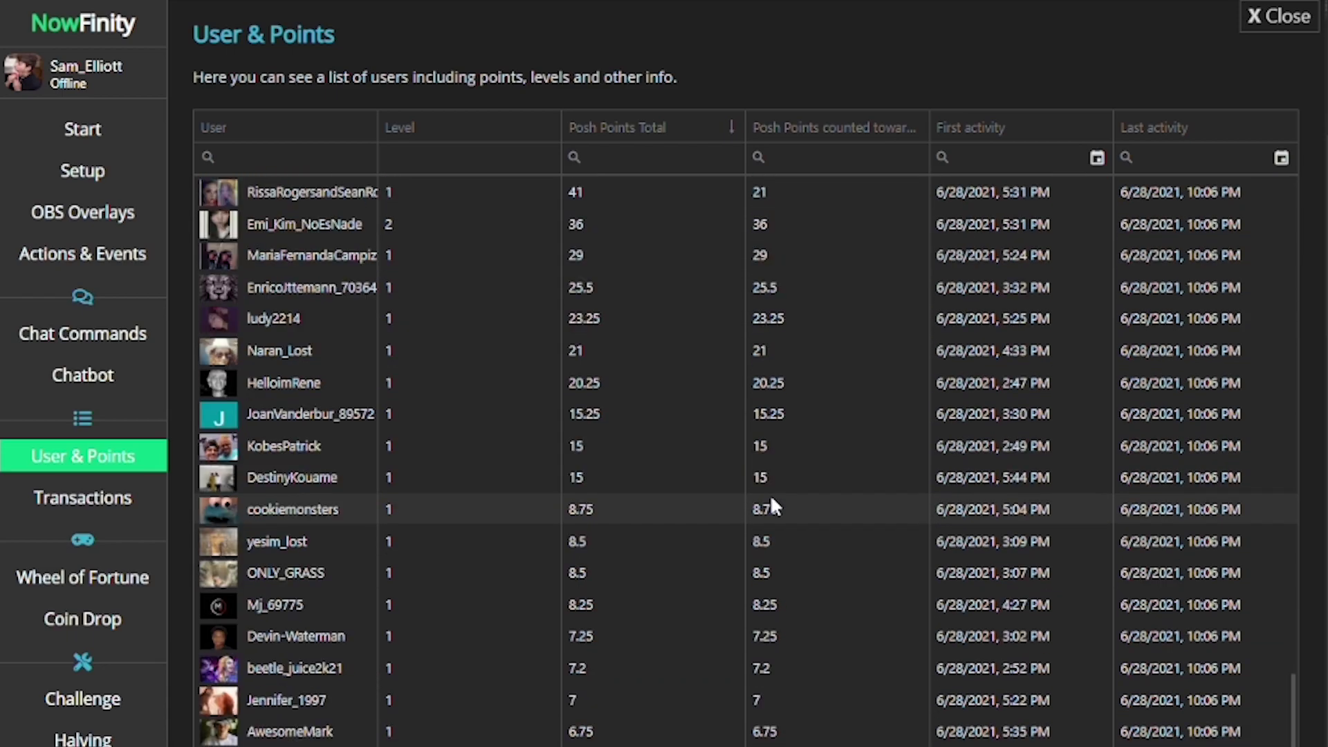
scroll(761, 501, "up", 7)
scroll(767, 498, "up", 7)
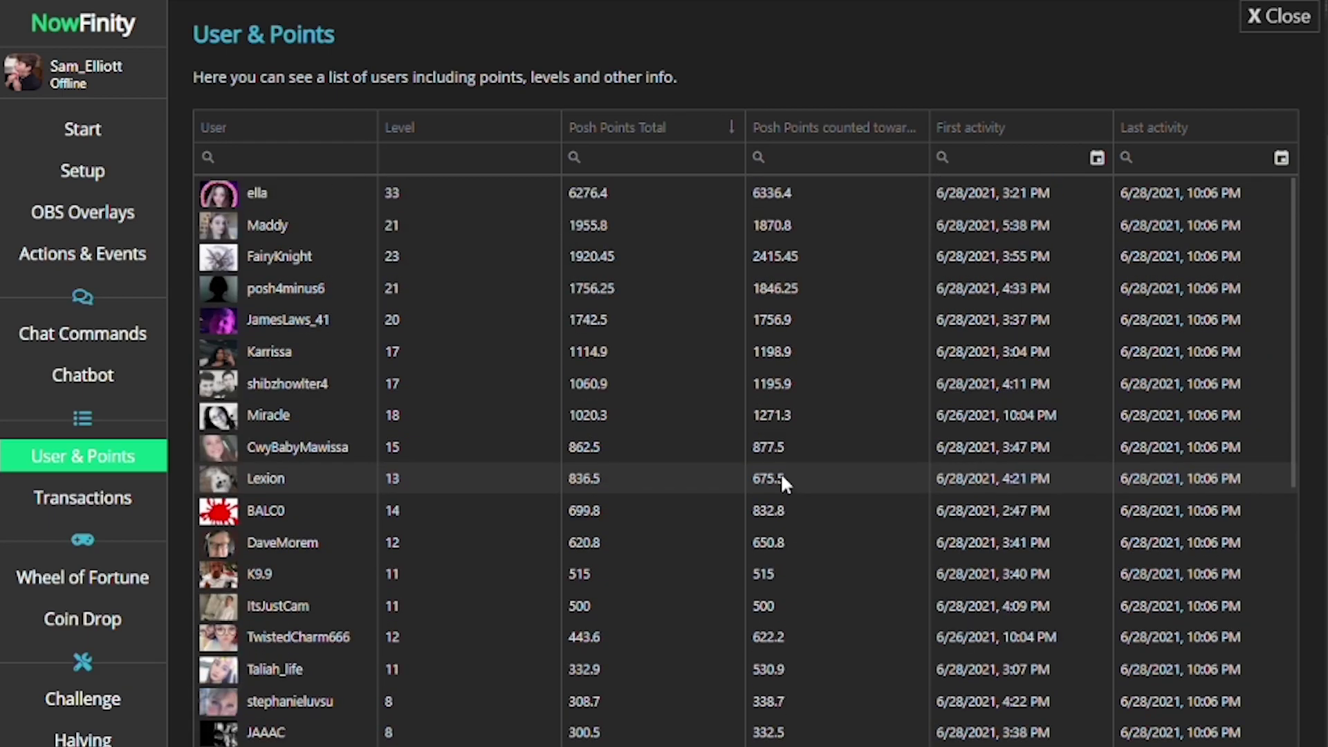
- Draft a manual transaction giving one viewer 50 Posh Points with the description Guesting, and cancel it without sending
left_click(92, 502)
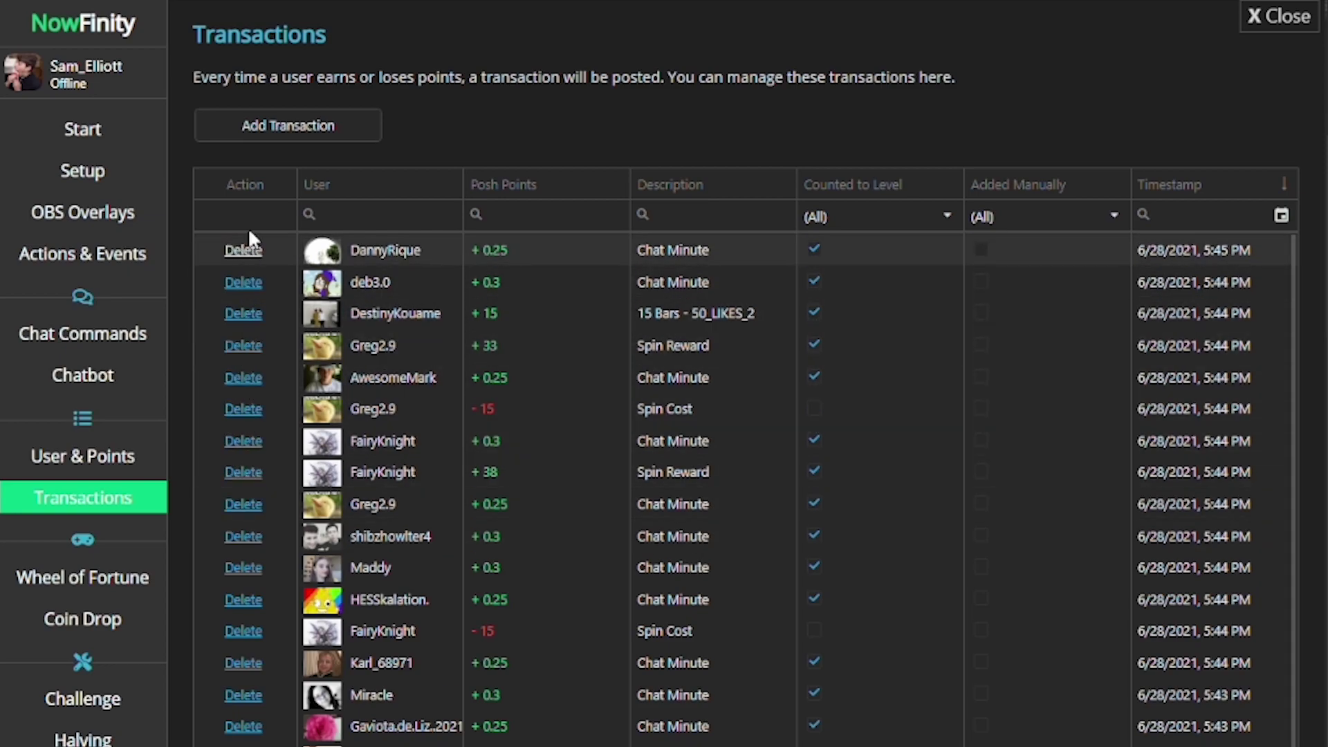
left_click(282, 133)
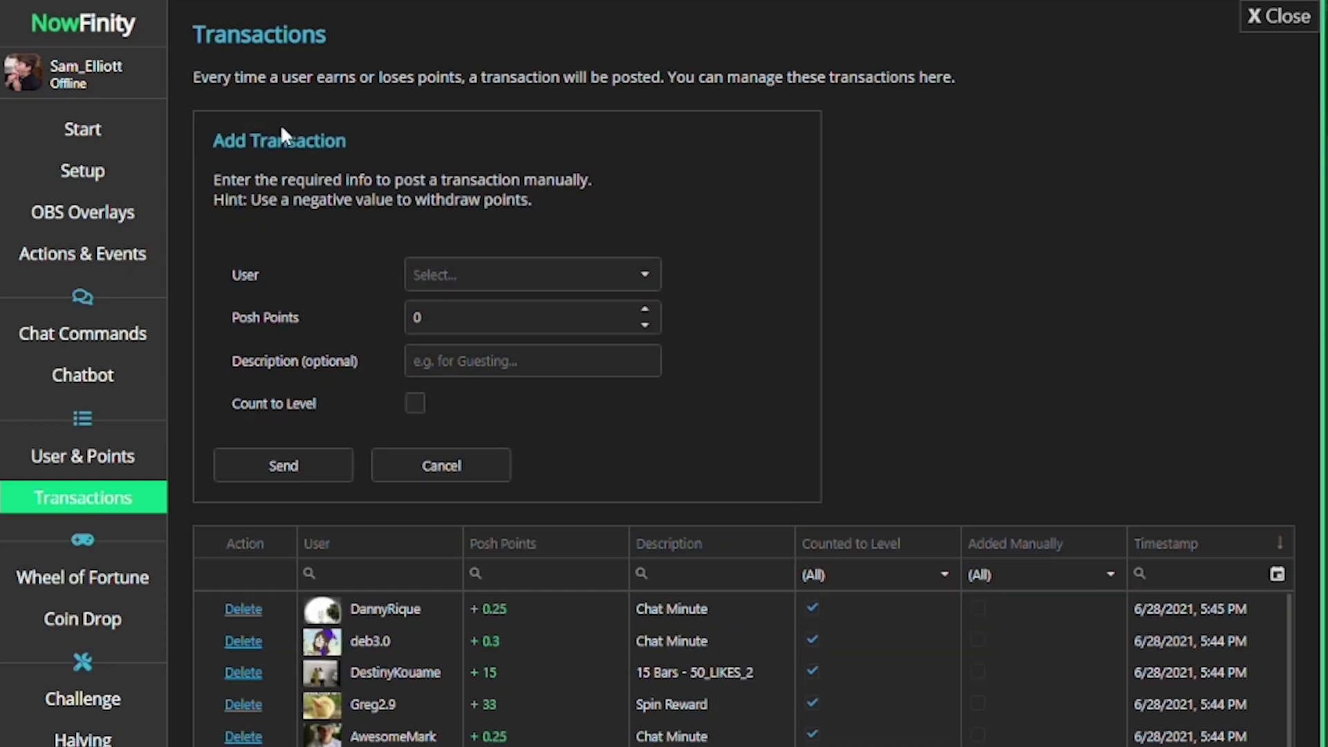
left_click(491, 280)
left_click(459, 338)
key("Tab")
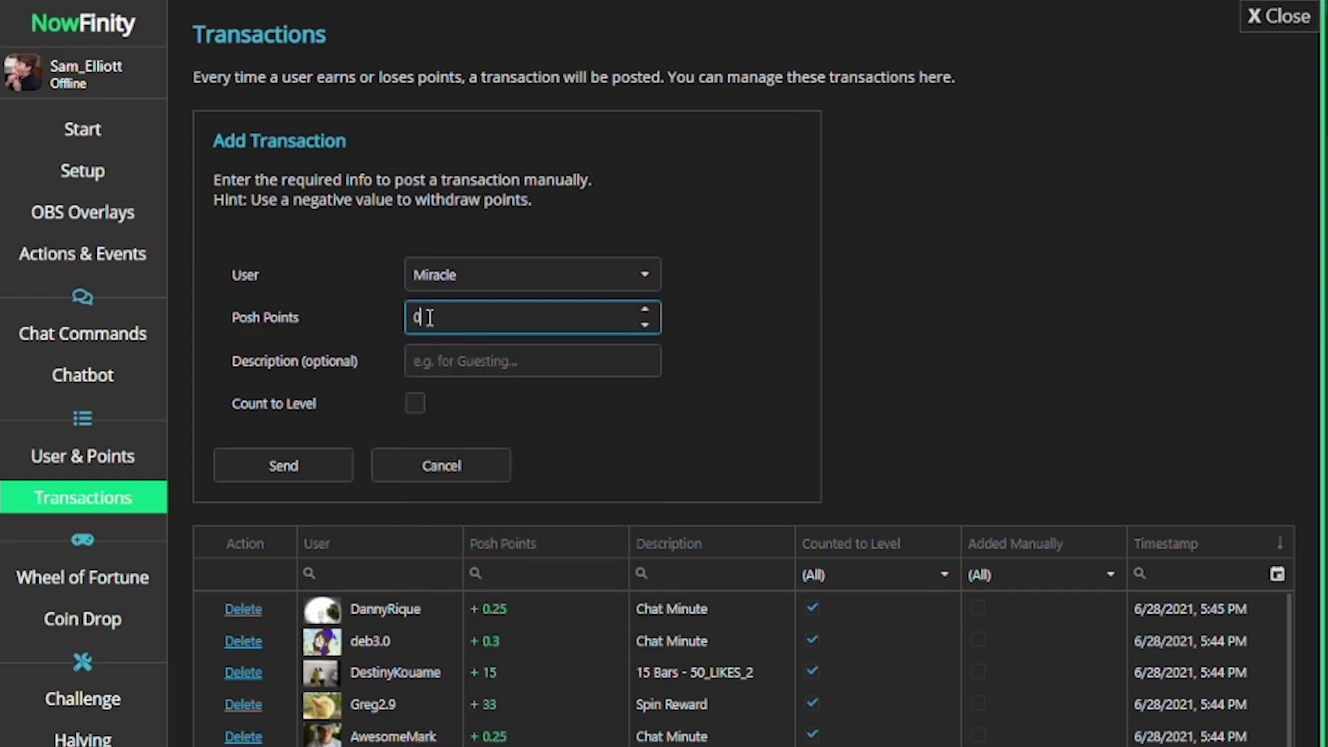
type("50")
key("Tab")
type("G")
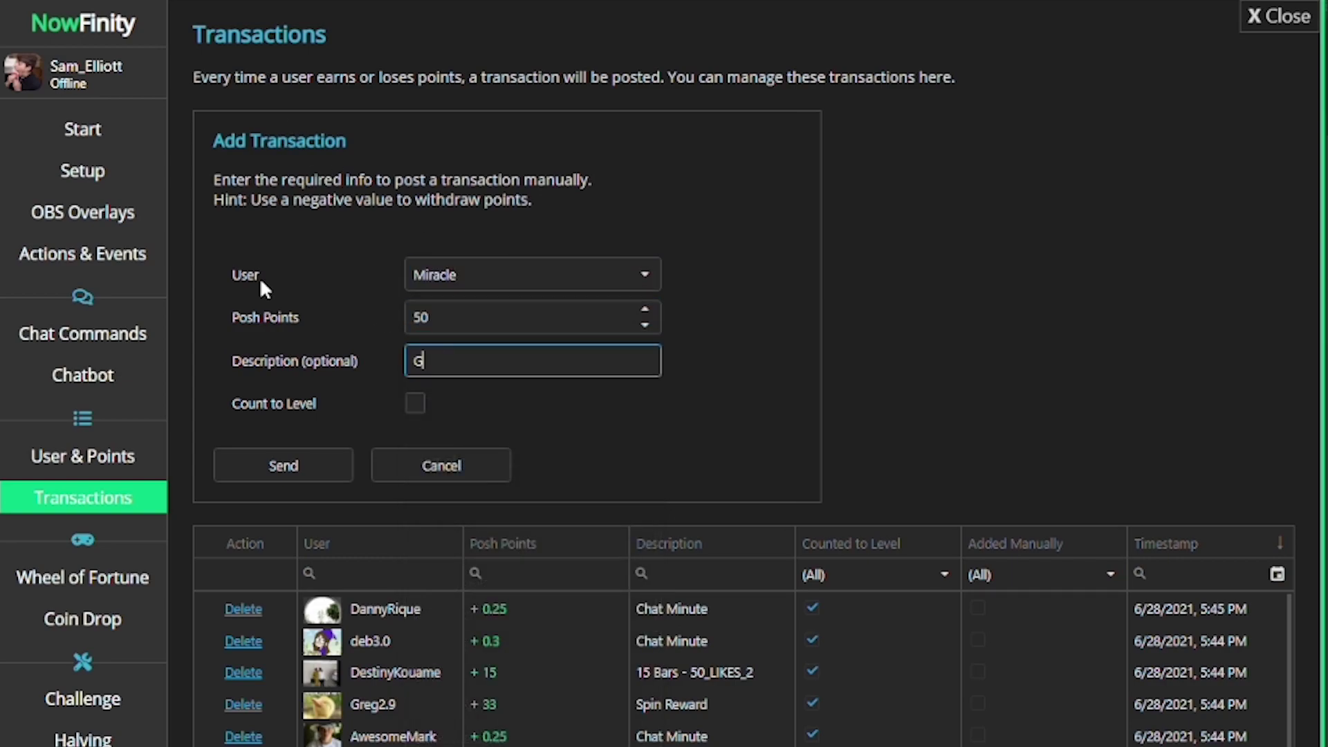
type("uesting")
left_click(415, 403)
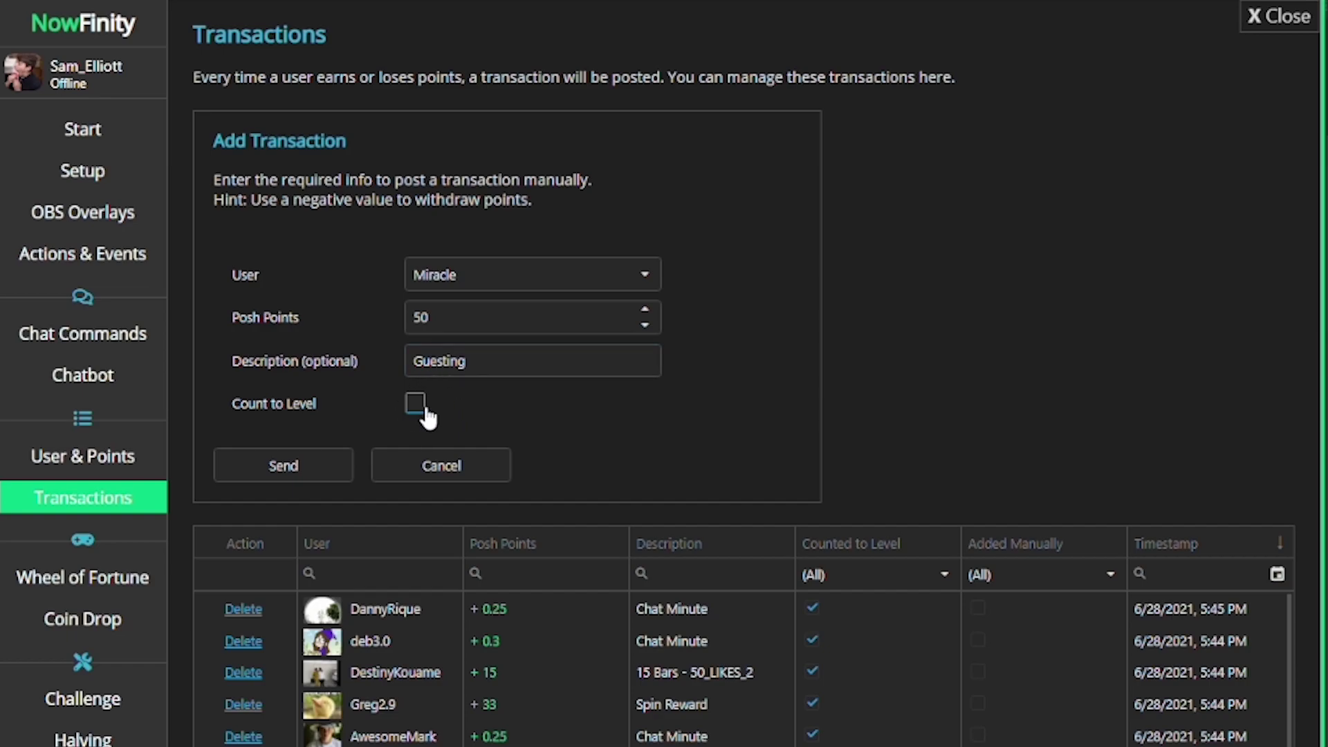
left_click(440, 464)
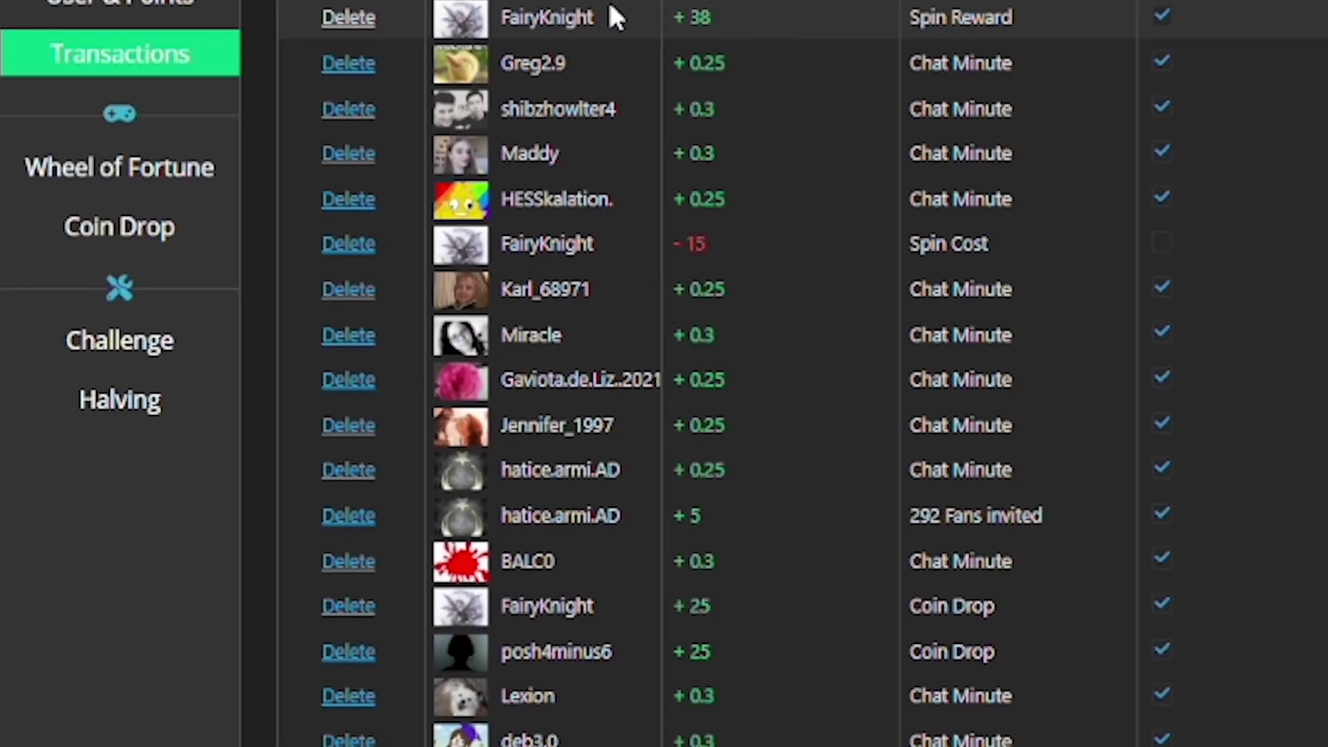
- Start a points challenge named "Drinking stream!!!"
left_click(153, 346)
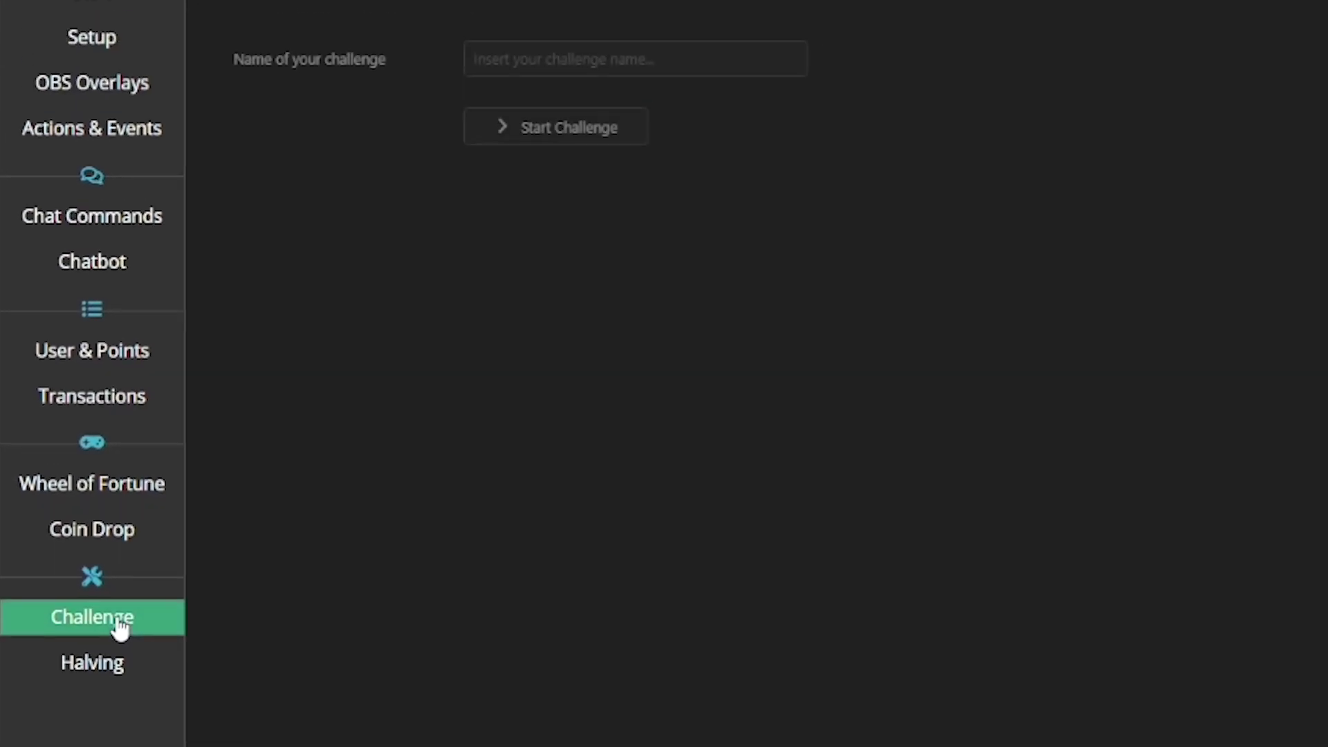
left_click(544, 197)
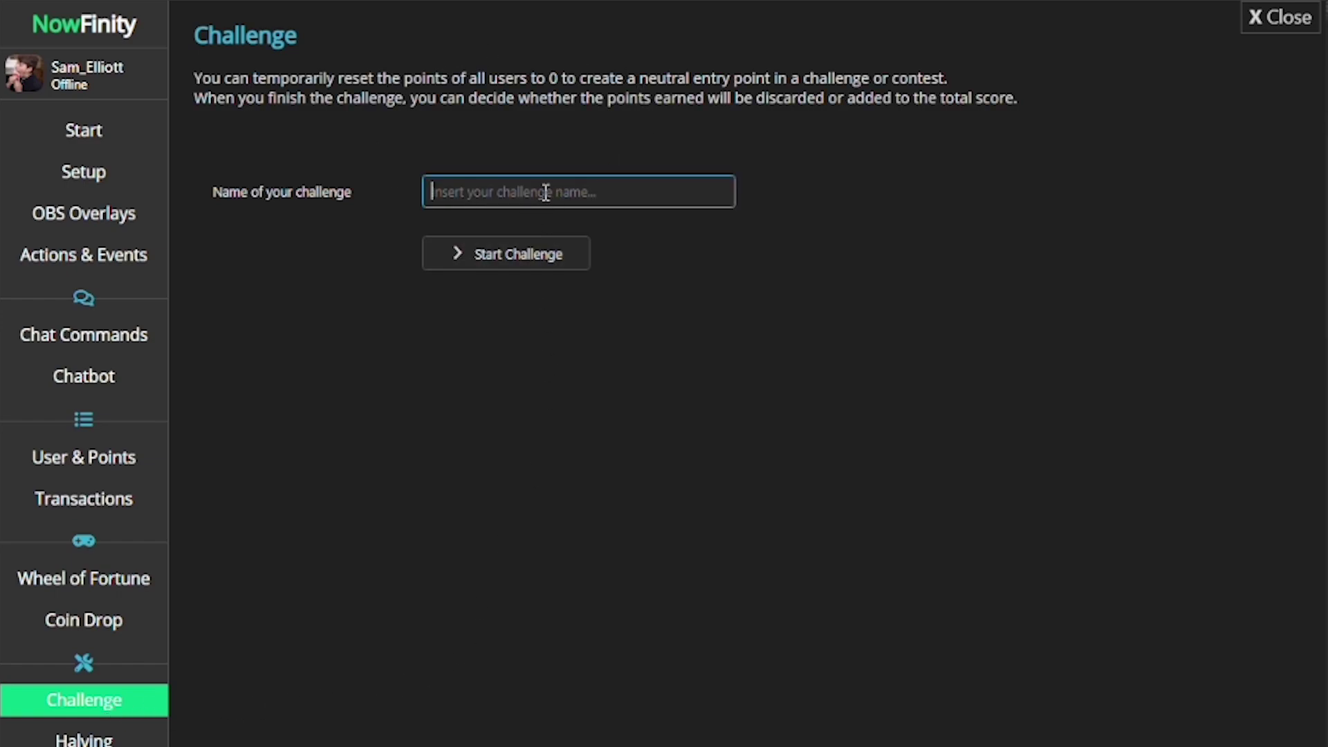
type("Drinking stream!!!")
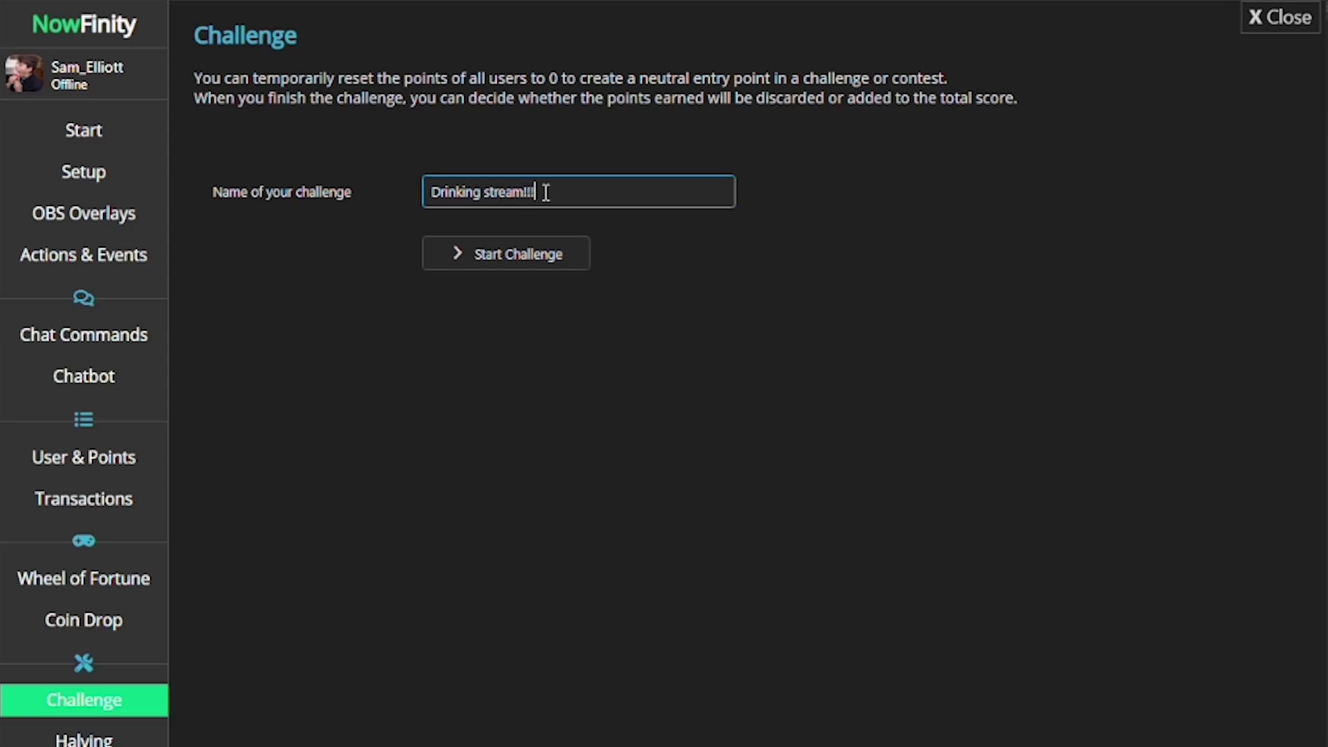
left_click(549, 255)
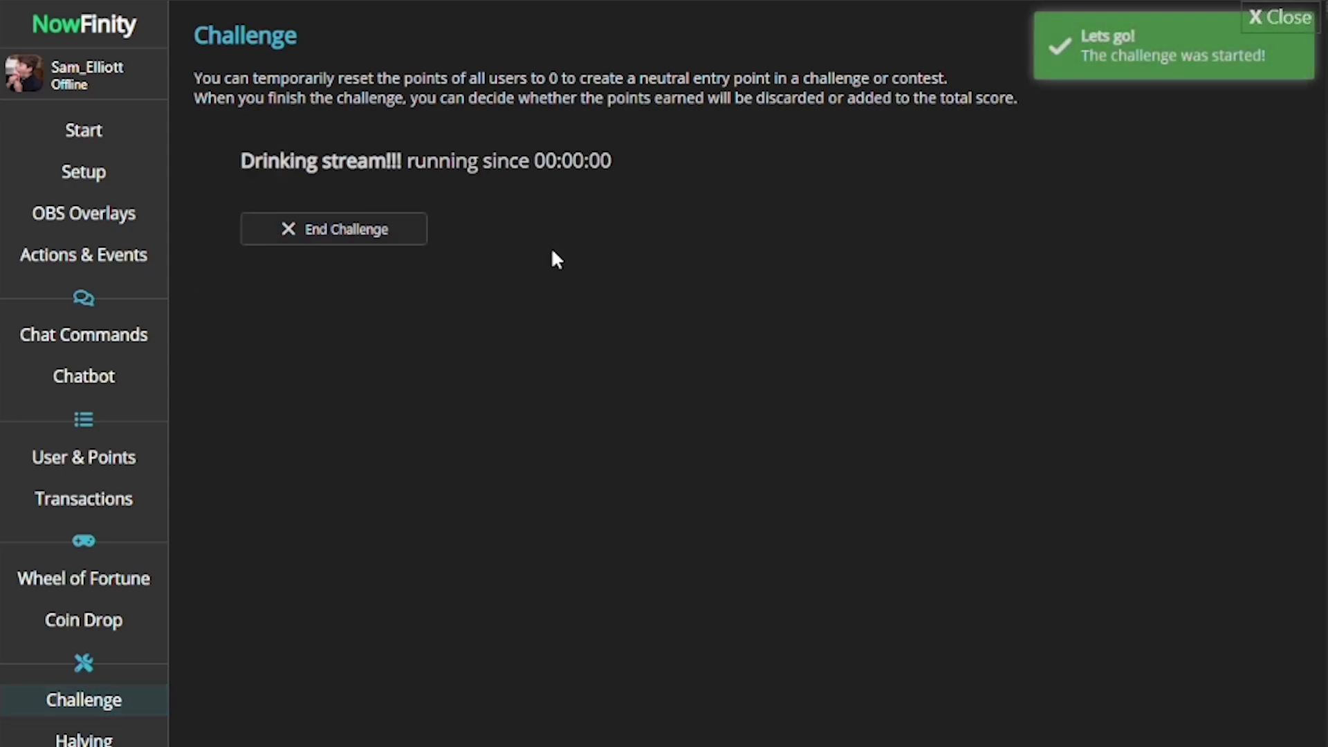
left_click_drag(226, 158, 644, 161)
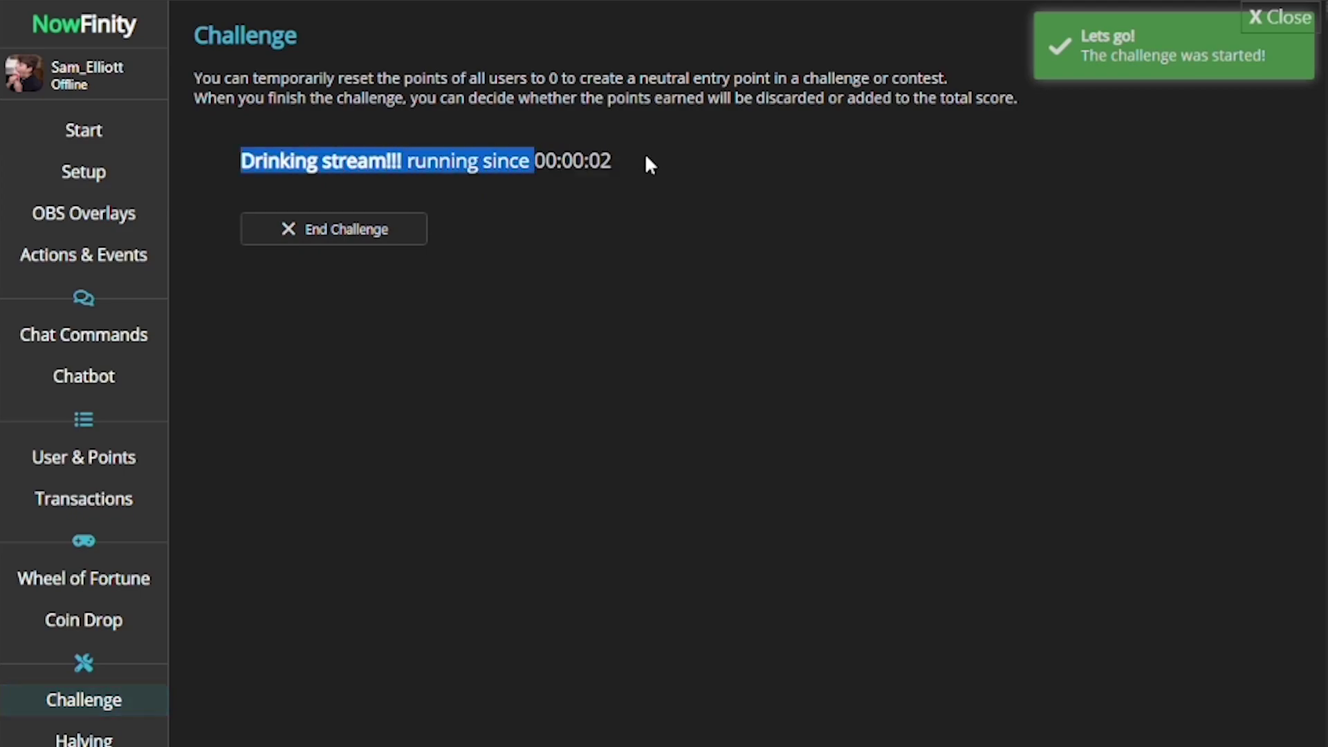
left_click(645, 154)
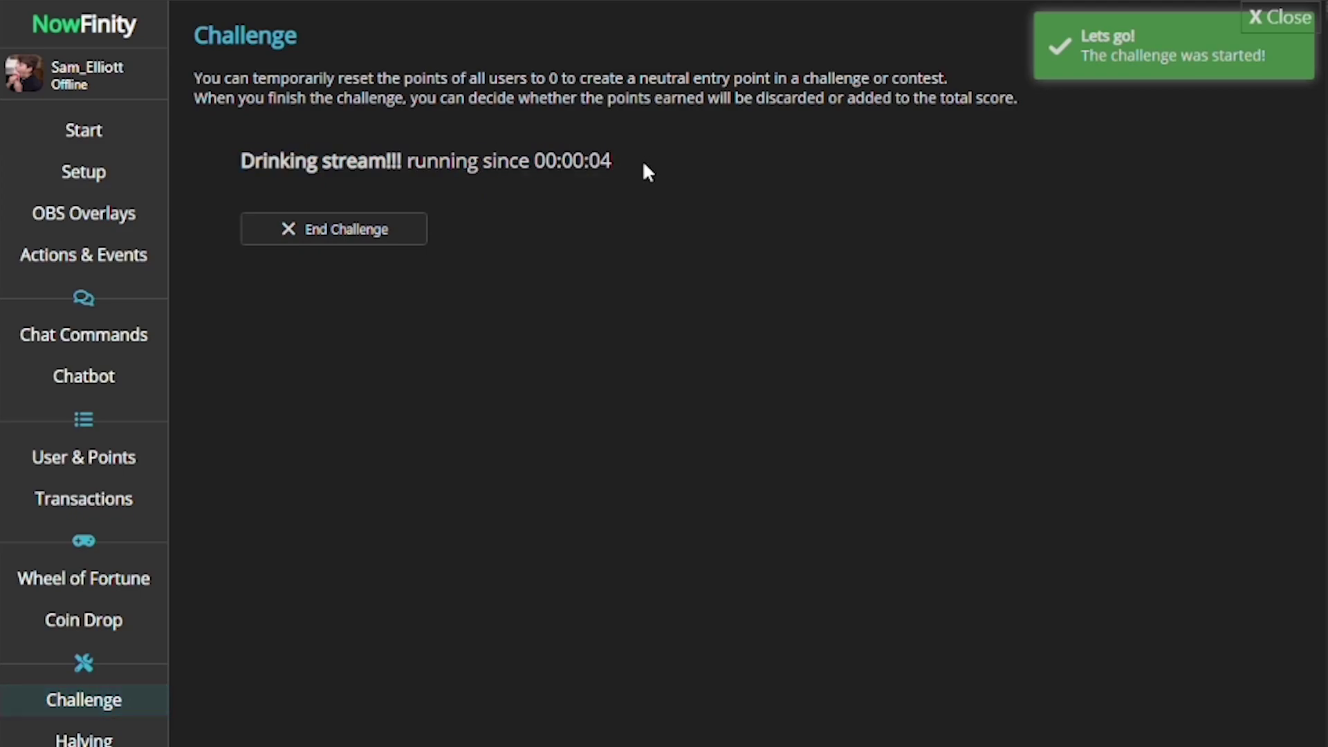
- End the running challenge and discard the Posh Points earned in it
left_click(327, 233)
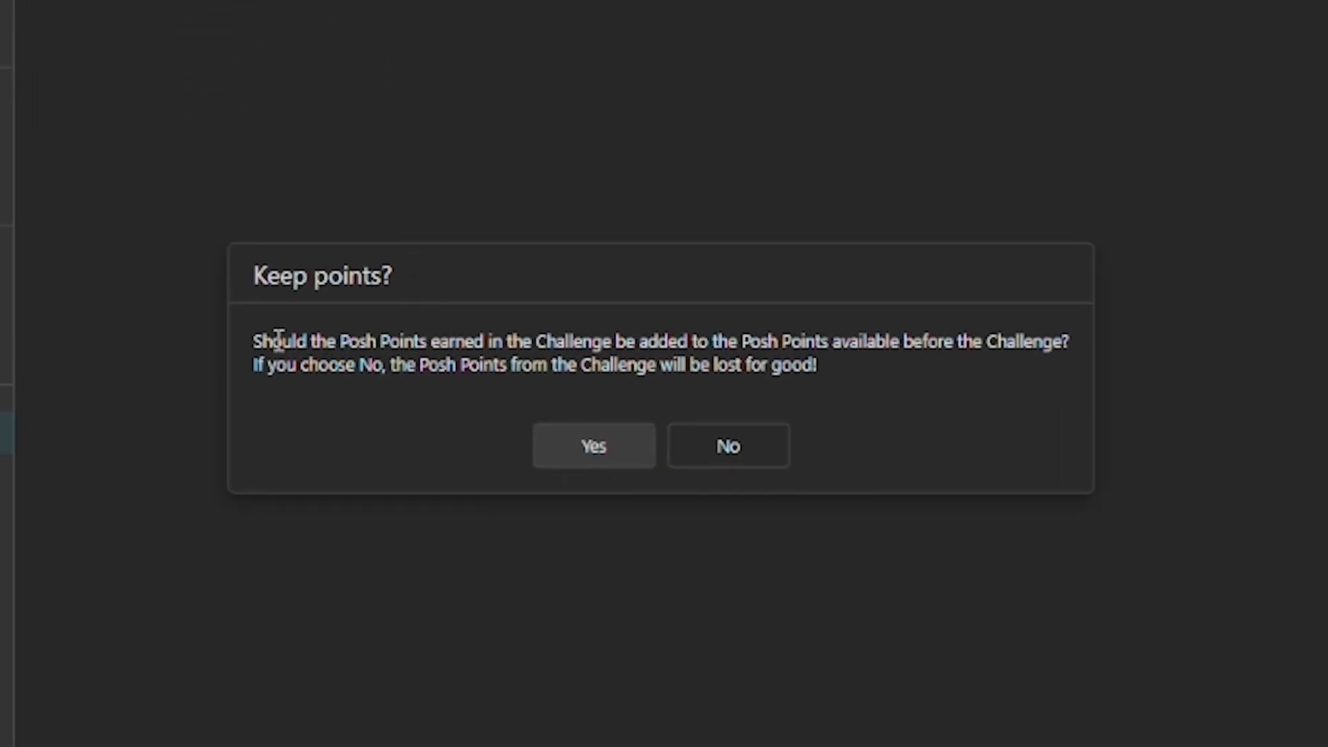
left_click_drag(278, 339, 836, 376)
left_click(830, 376)
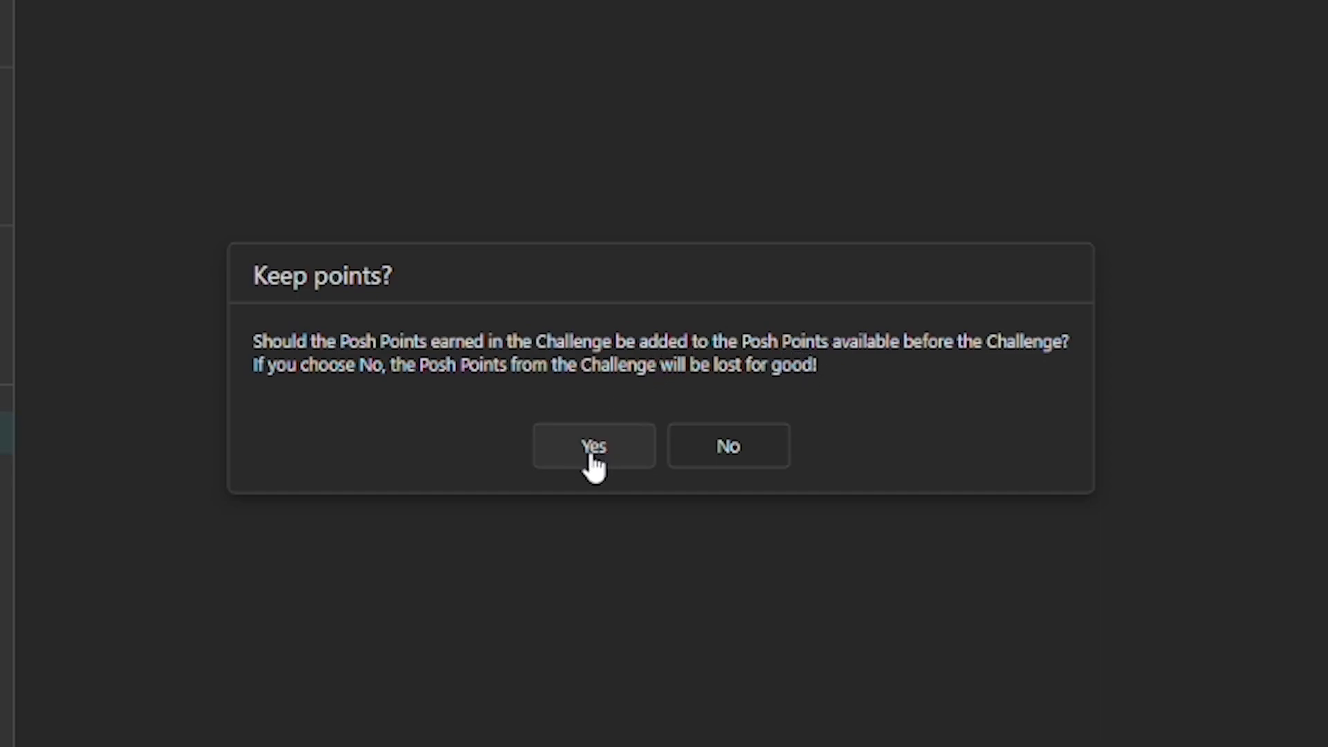
left_click(752, 450)
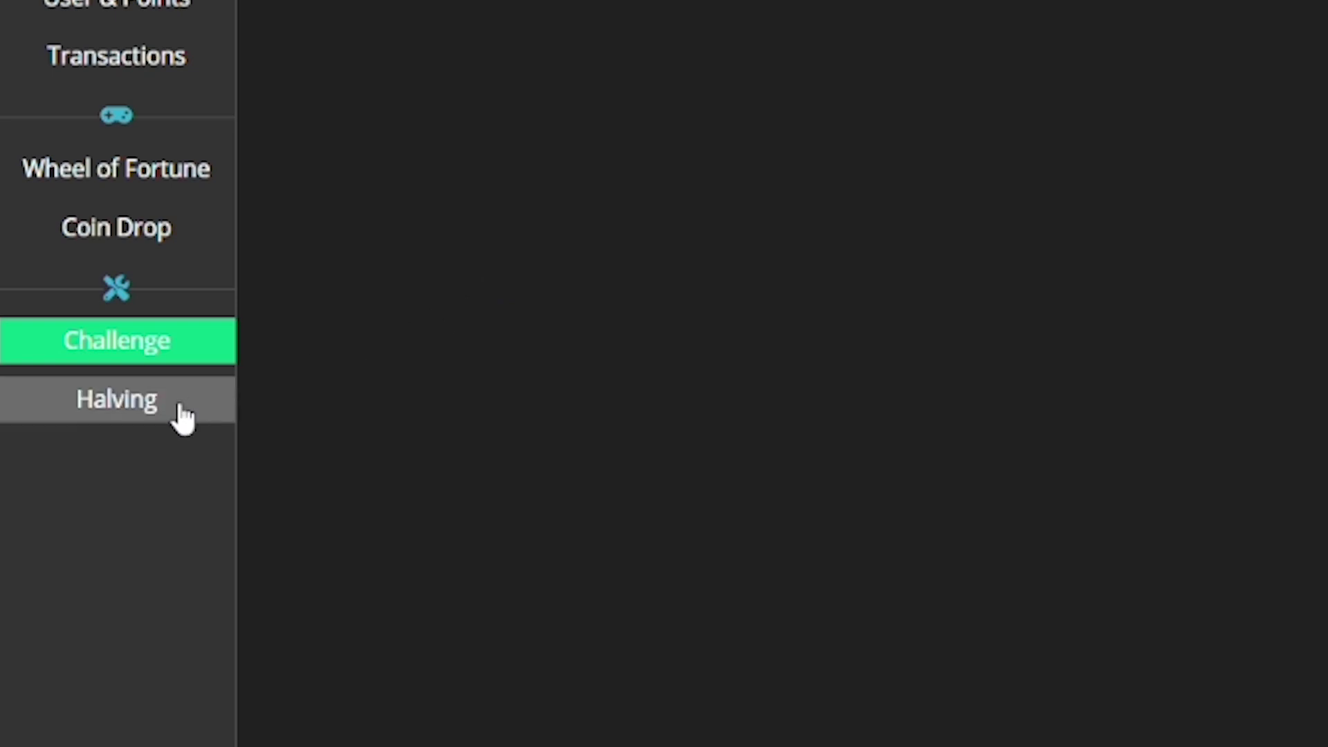
- Request a Halving that reduces all users' points by 5%, and decline the confirmation
left_click(121, 399)
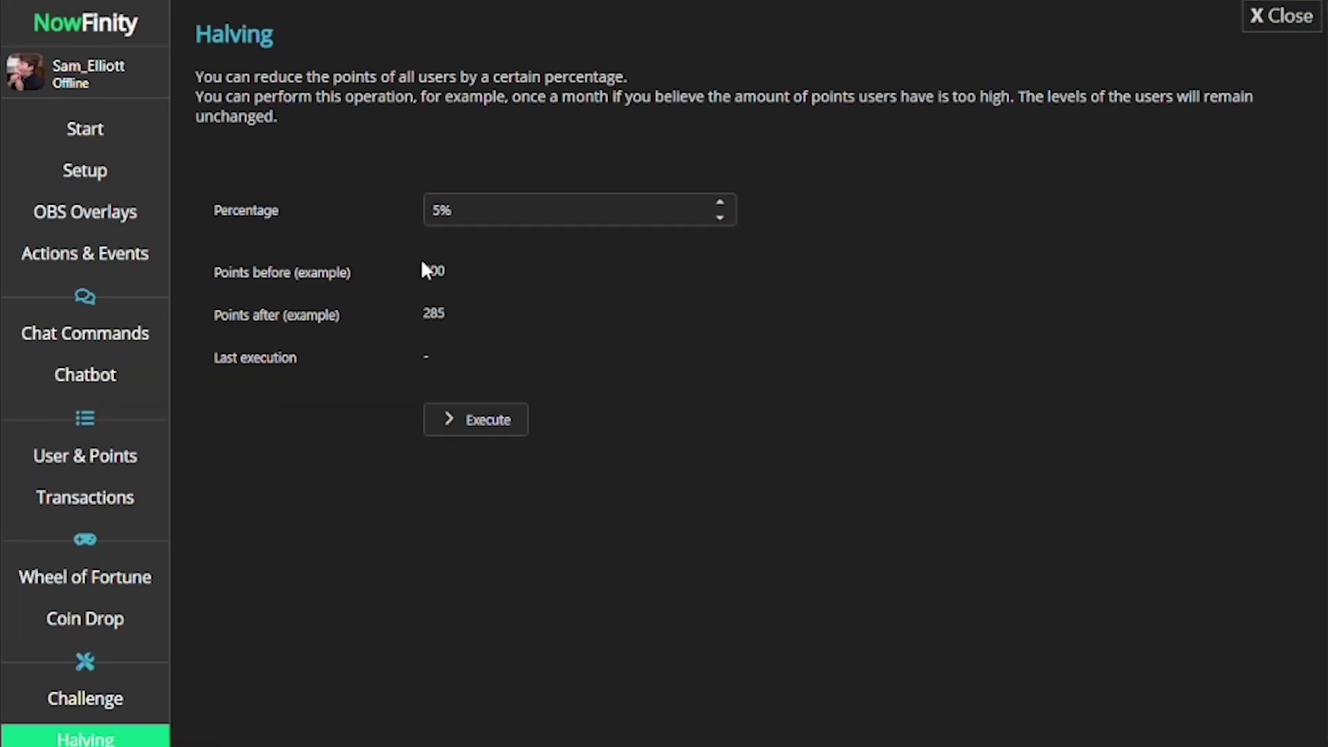
left_click(484, 311)
left_click(477, 423)
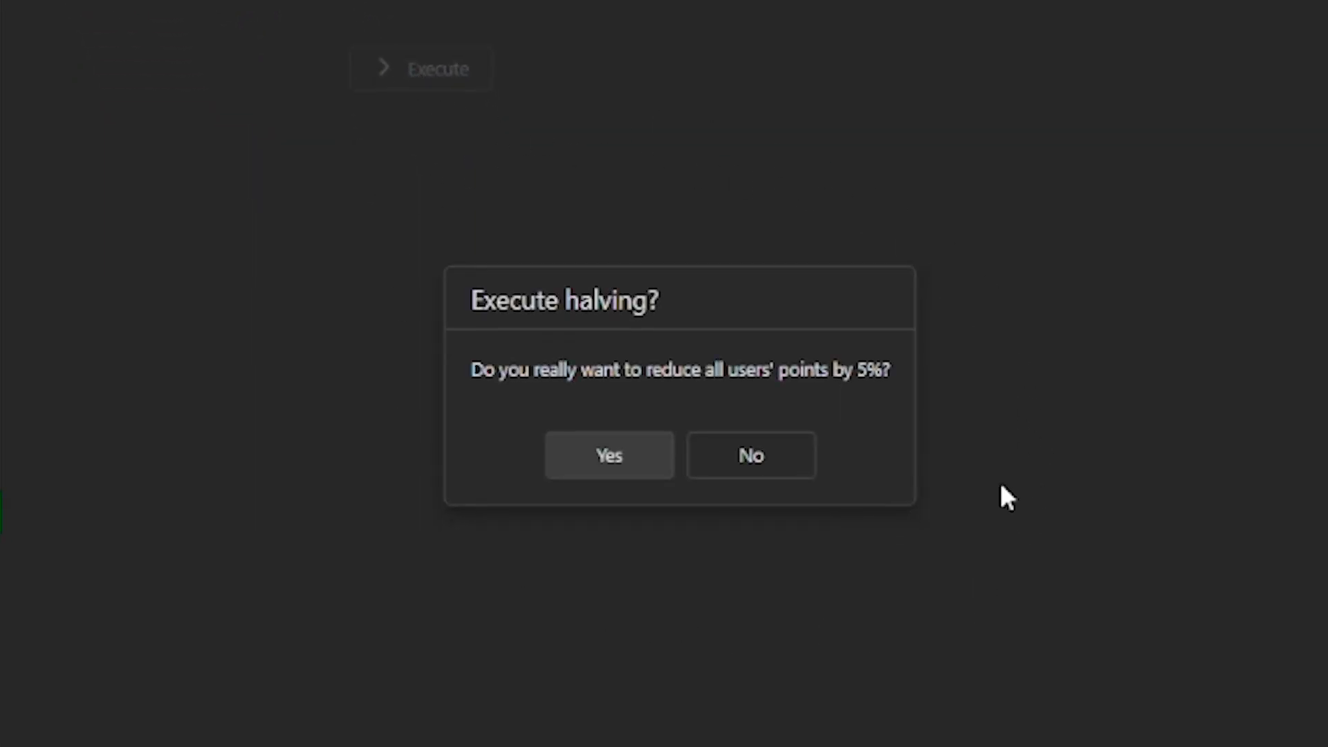
left_click(757, 453)
- Set the Halving percentage to 100%, request its execution and decline the confirmation
left_click_drag(465, 205, 398, 214)
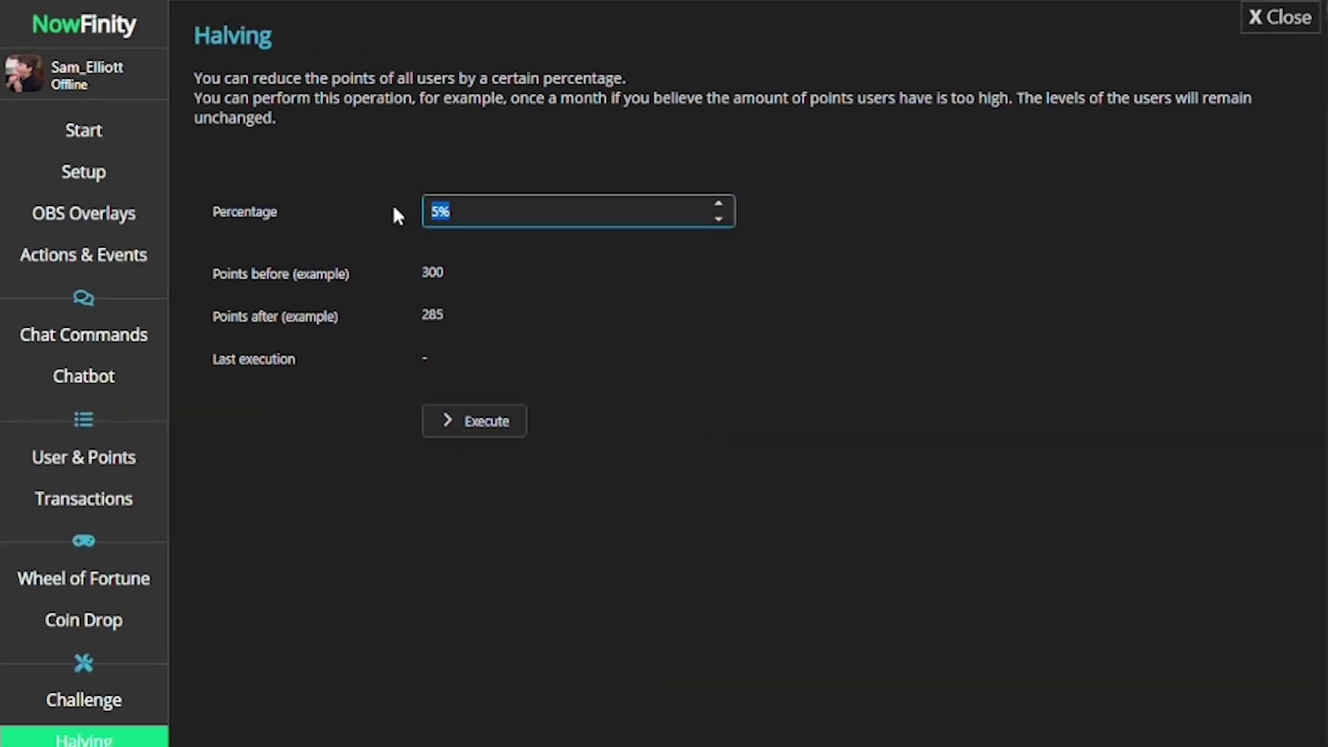
type("100")
left_click(449, 330)
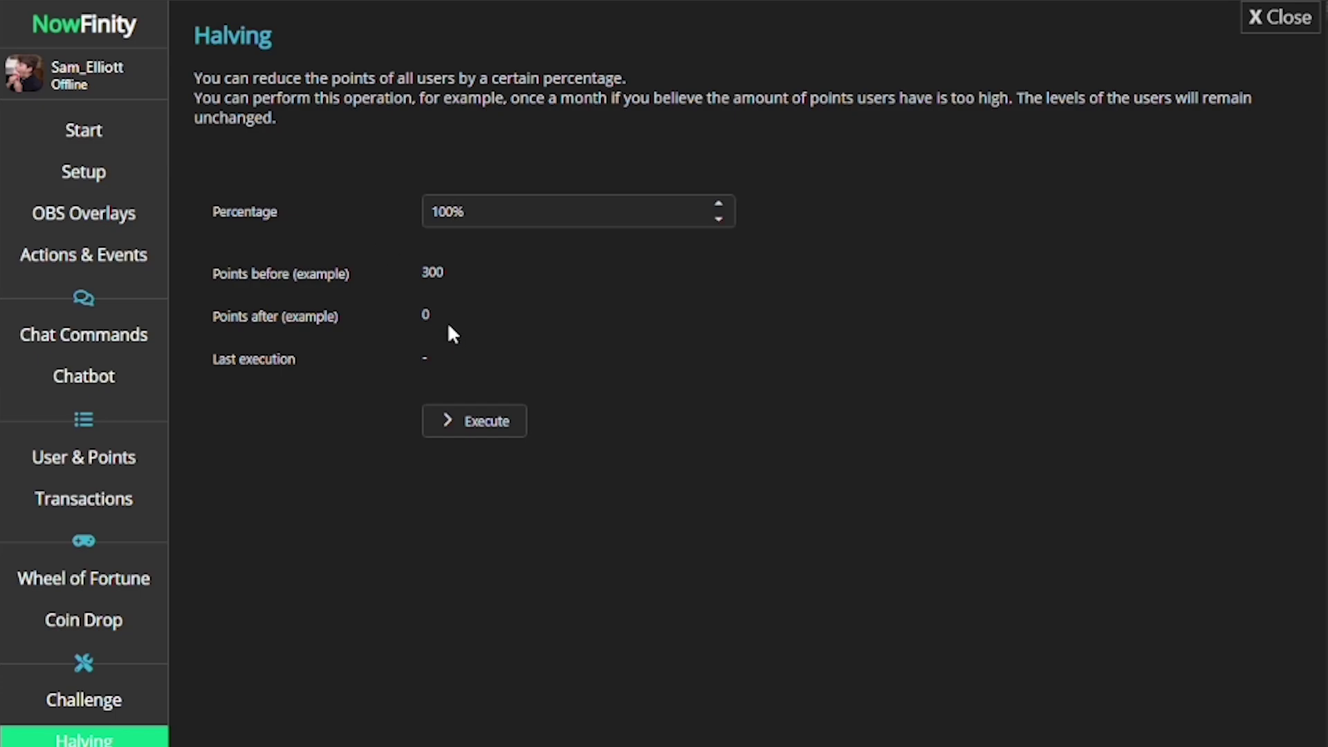
left_click_drag(448, 326, 404, 274)
left_click(492, 318)
left_click(488, 419)
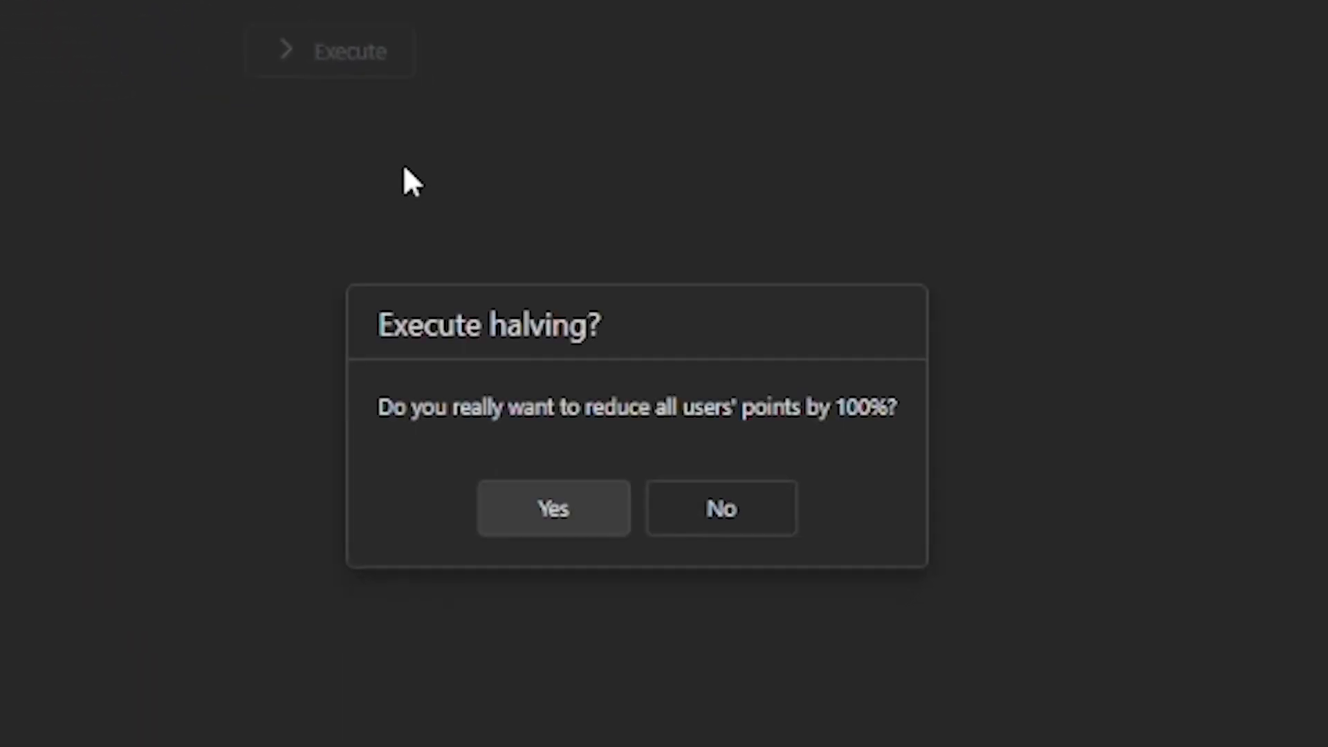
left_click(724, 490)
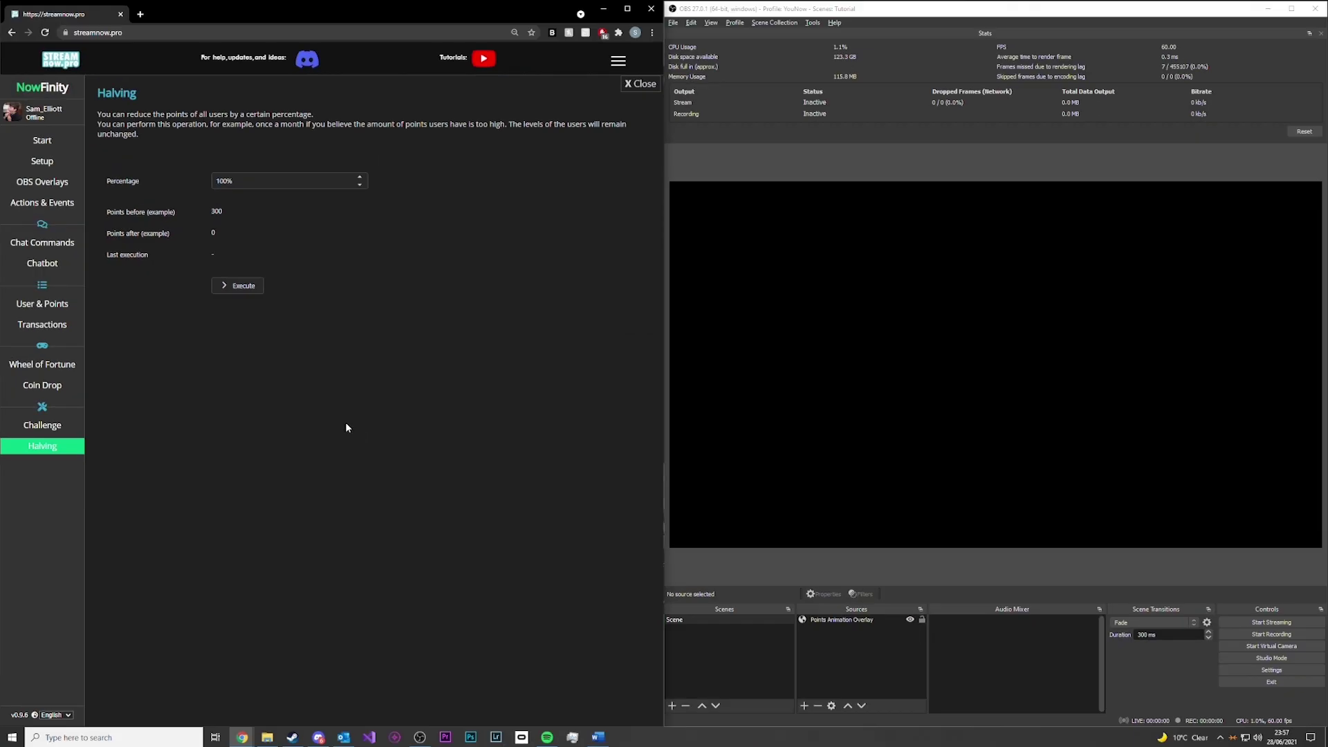